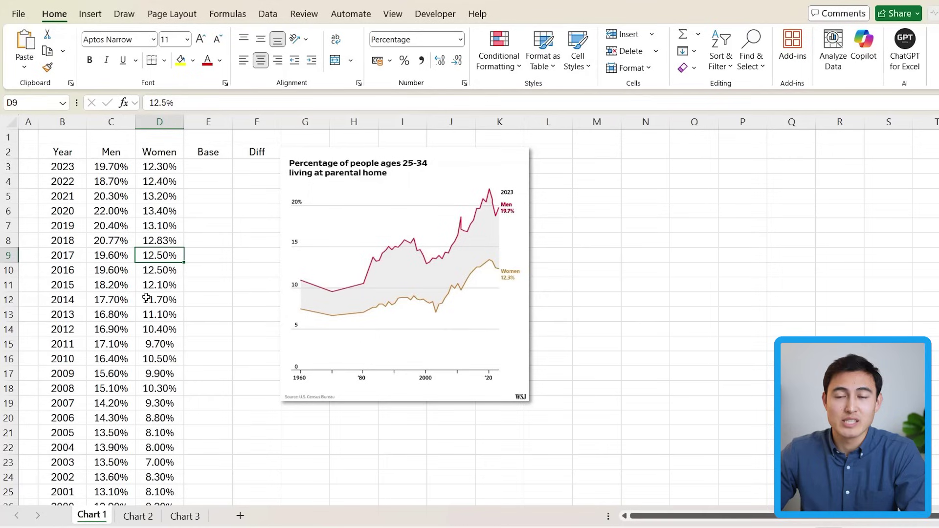
left_click(206, 164)
key("Up")
key("shift+Right")
key("Left")
key("Right")
key("shift+Right")
key("F4")
key("Right")
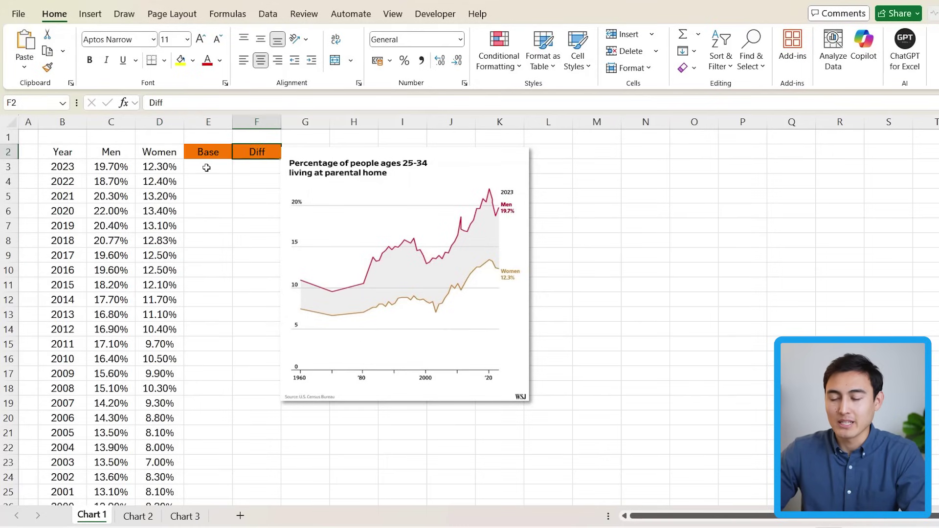
key("ctrl+z")
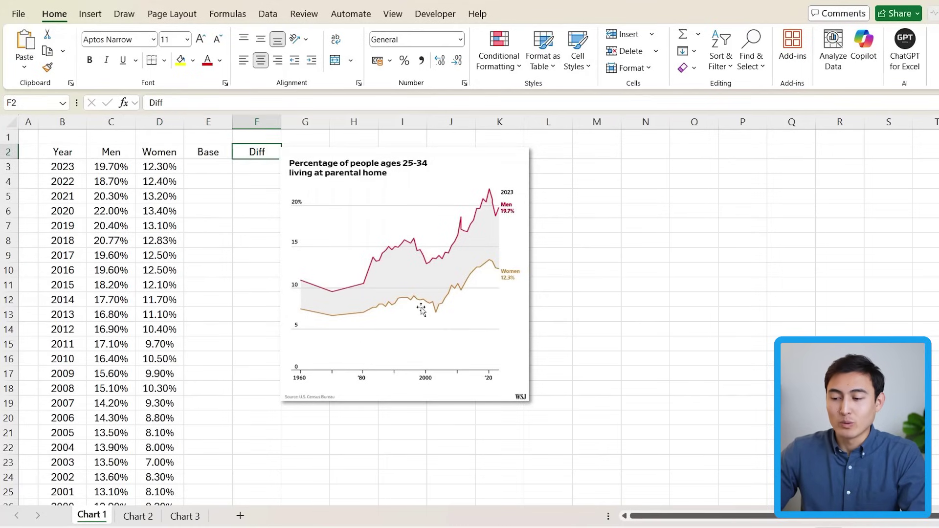
Move the reference chart picture away from the data to about columns M–Q, and enter =D3 in Base cell E3
left_click_drag(370, 153, 643, 153)
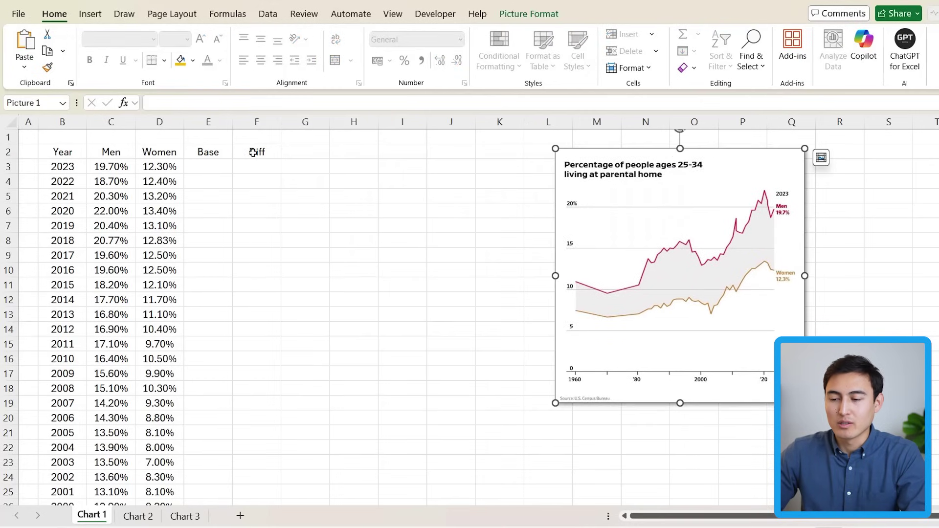
left_click(216, 171)
left_click_drag(160, 168, 157, 279)
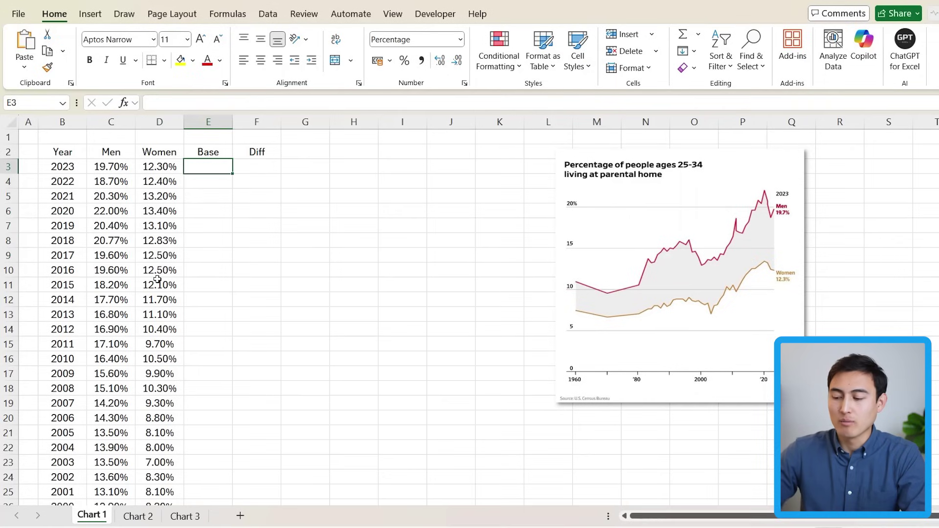
type("=")
key("Left")
key("Return")
key("Up")
Enter the formula =C3-D3 in Diff cell F3 to calculate the gap between Men and Women for 2023
key("Right")
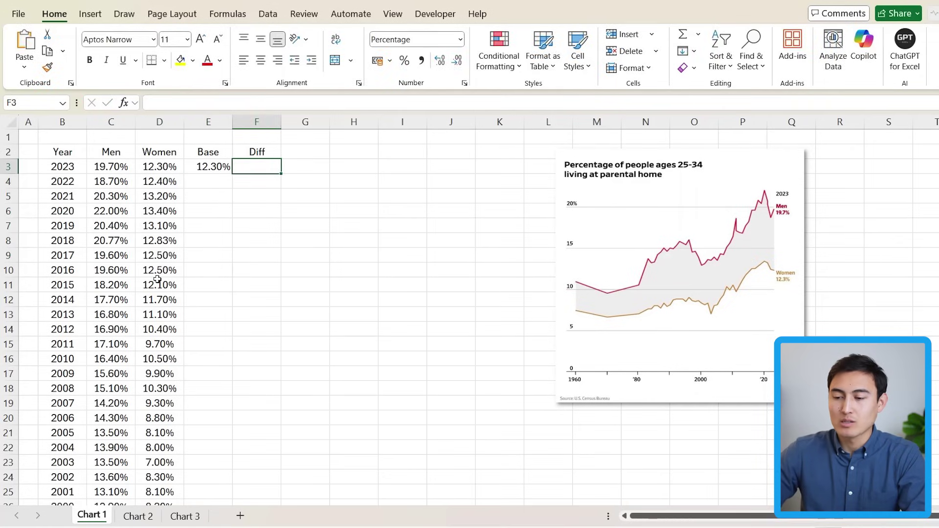
type("=")
key("Left")
key("Left")
key("Left")
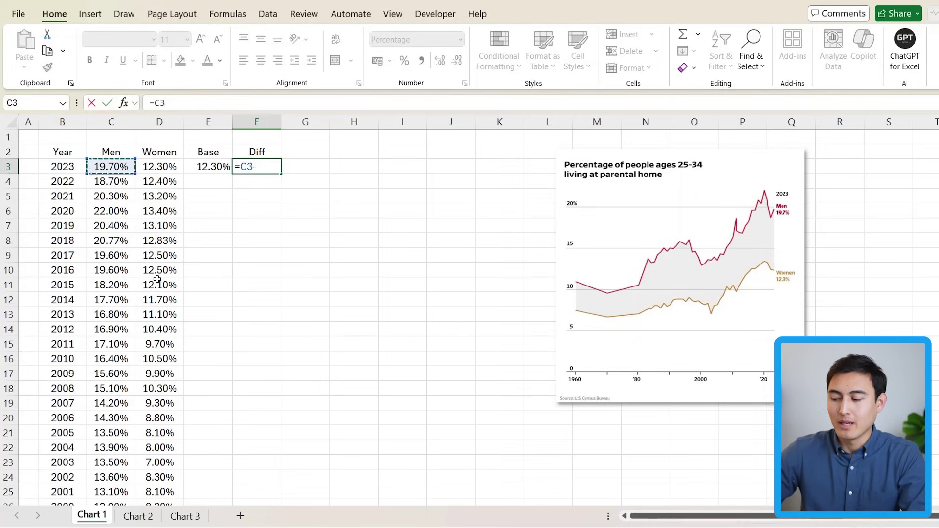
type("-")
key("Left")
key("Left")
key("Return")
key("Up")
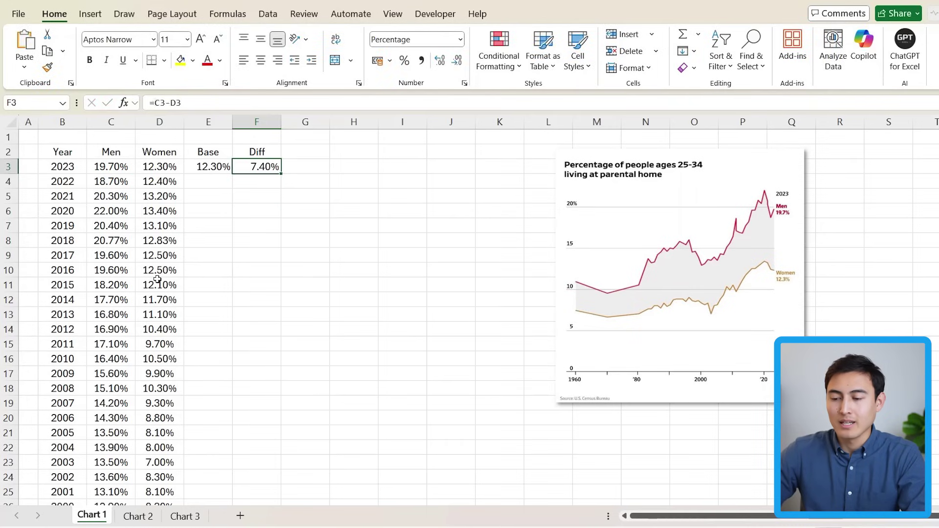
Fill the Base and Diff formulas in E3:F3 down through the last data row, row 66
key("Left")
key("shift+Right")
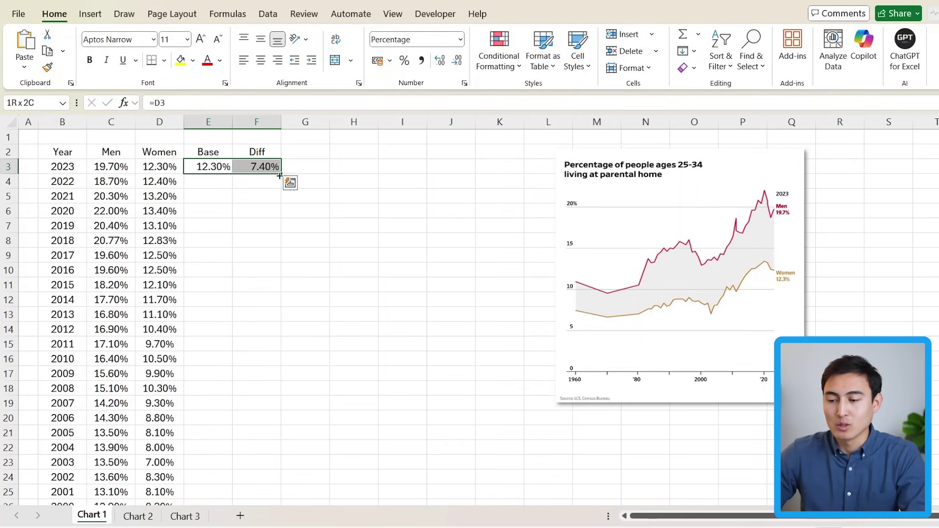
double_click(279, 172)
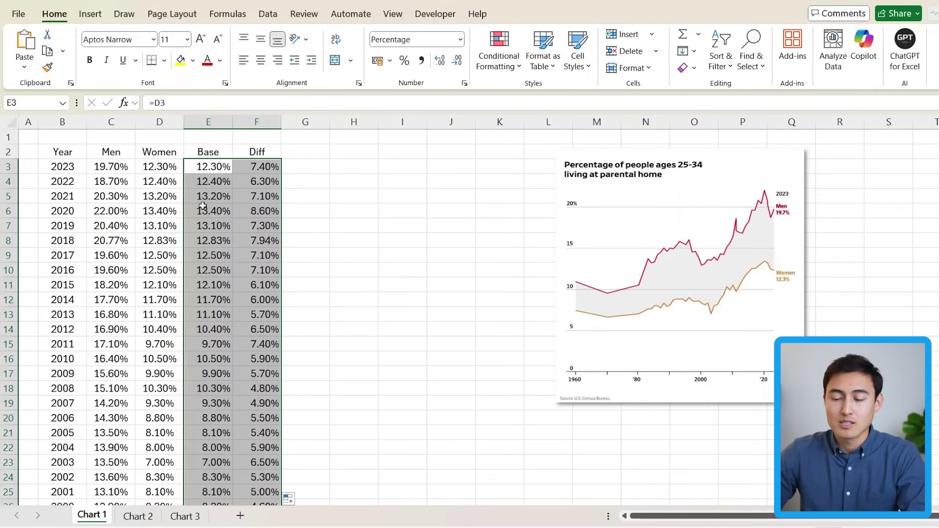
Insert a basic 2-D line chart from the whole table starting at B2, and place it directly beside the Diff column
key("Up")
key("Left")
key("Left")
key("Left")
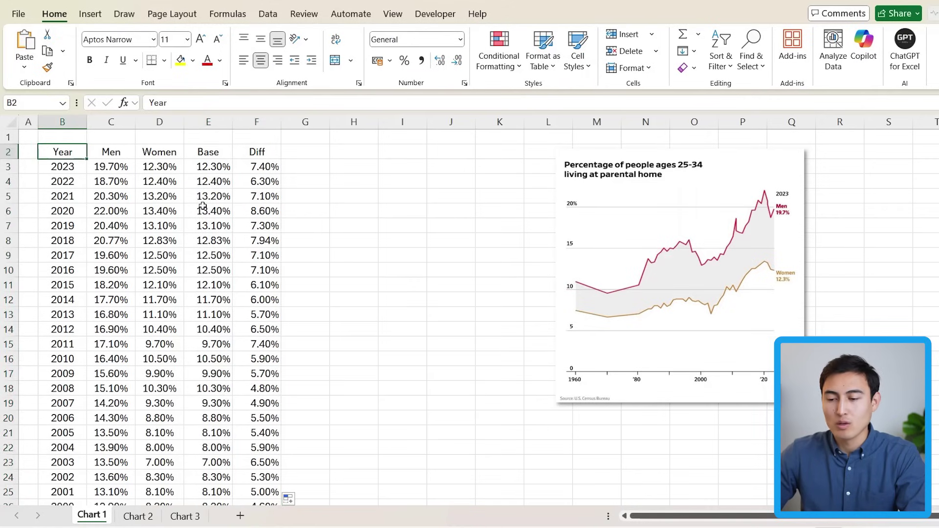
key("ctrl+a")
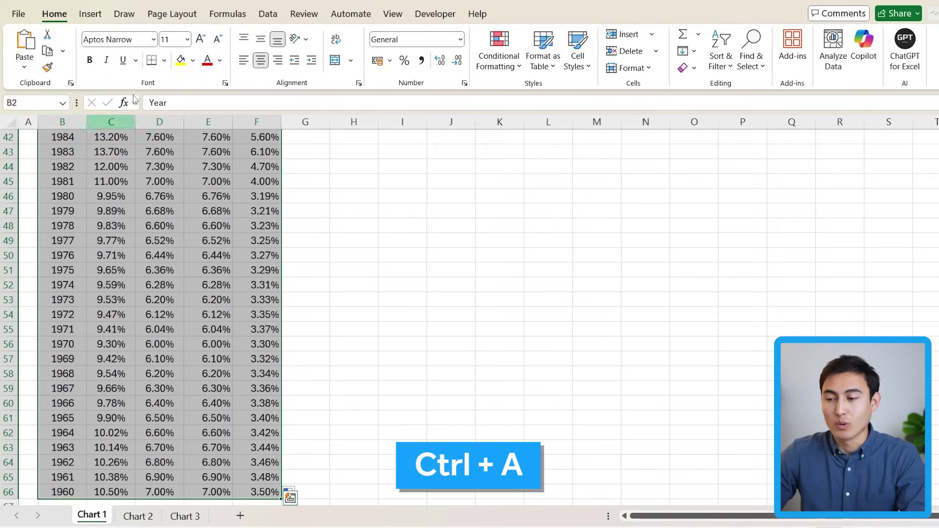
scroll(155, 198, "up", 14)
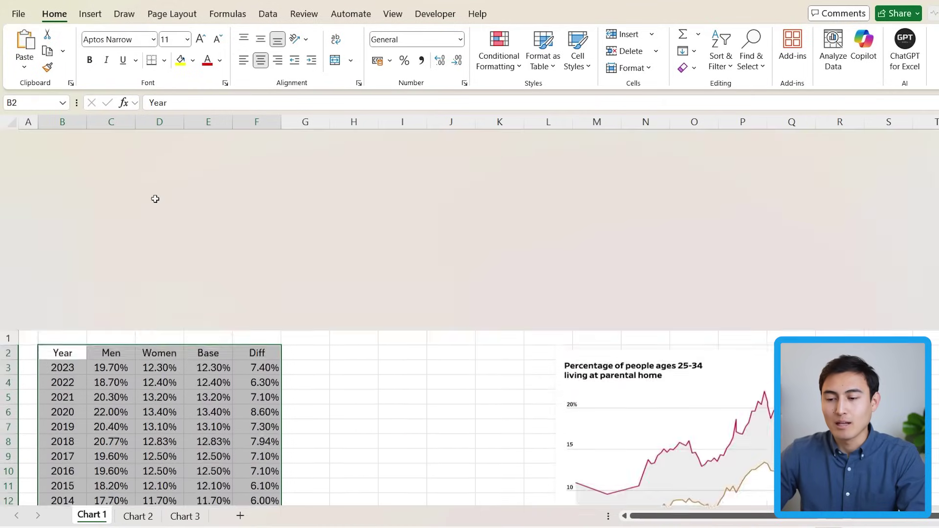
left_click(91, 14)
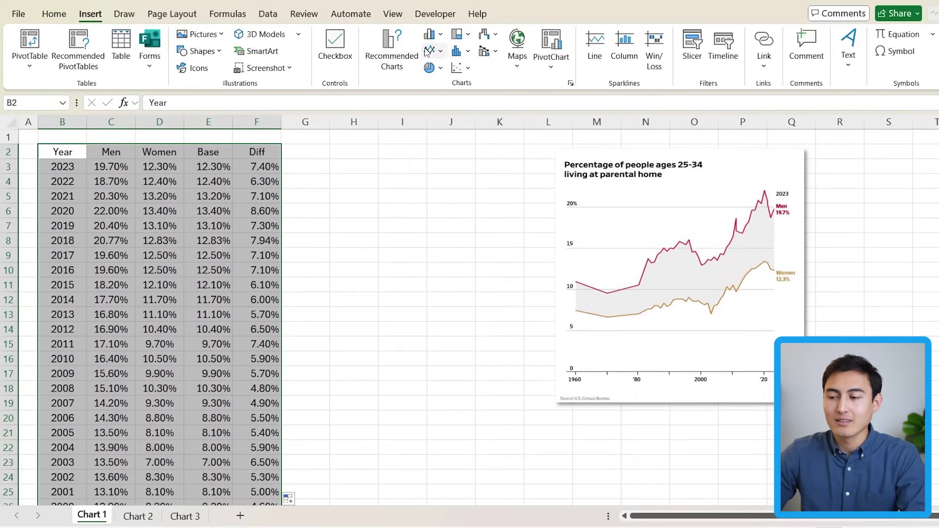
left_click(446, 55)
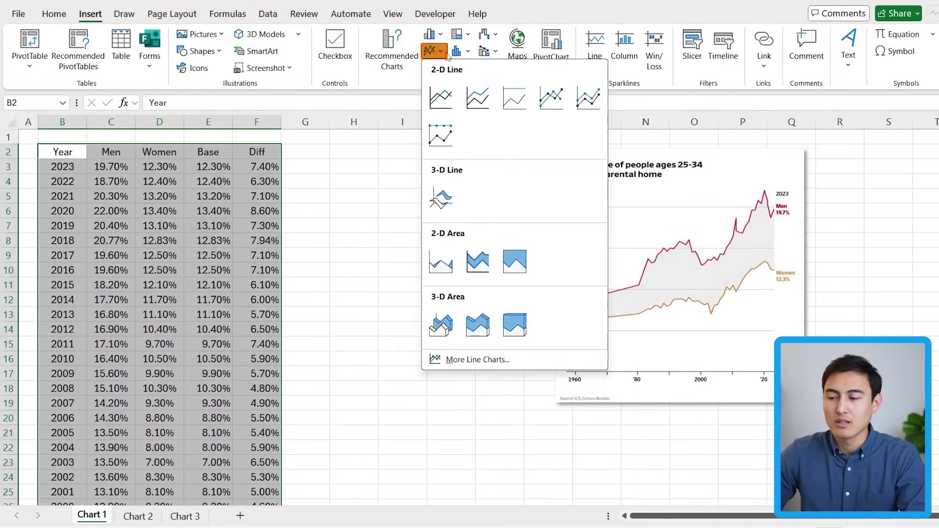
left_click(444, 103)
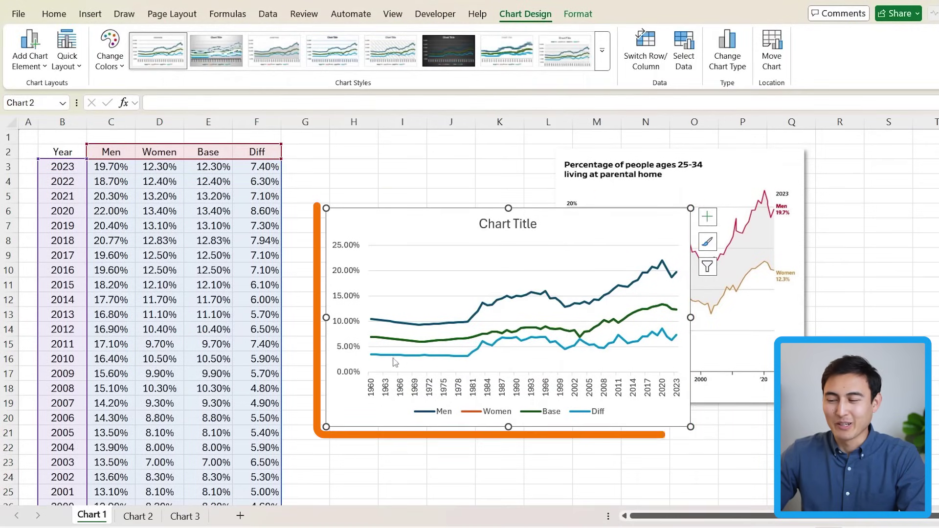
left_click_drag(444, 223, 397, 174)
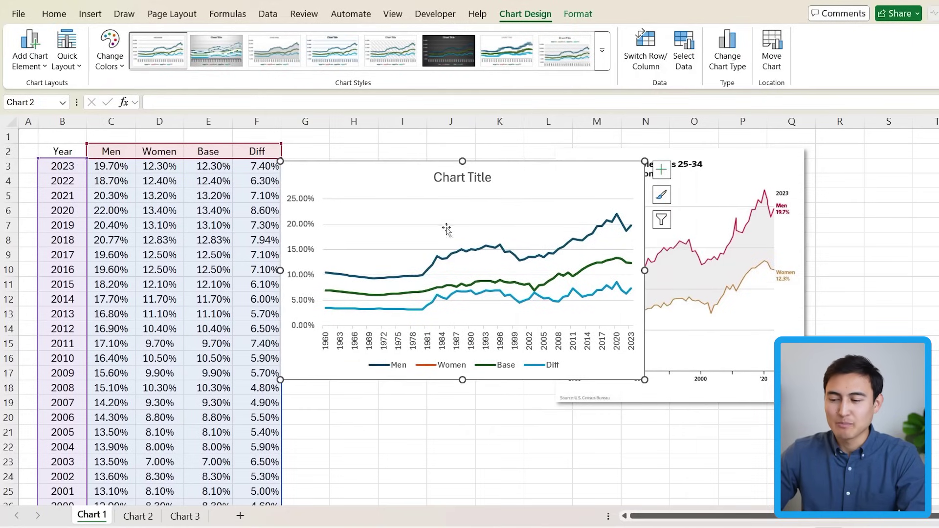
Change the chart type of the Base and Diff series to Stacked Area, keeping Men and Women as lines
mouse_move(430, 307)
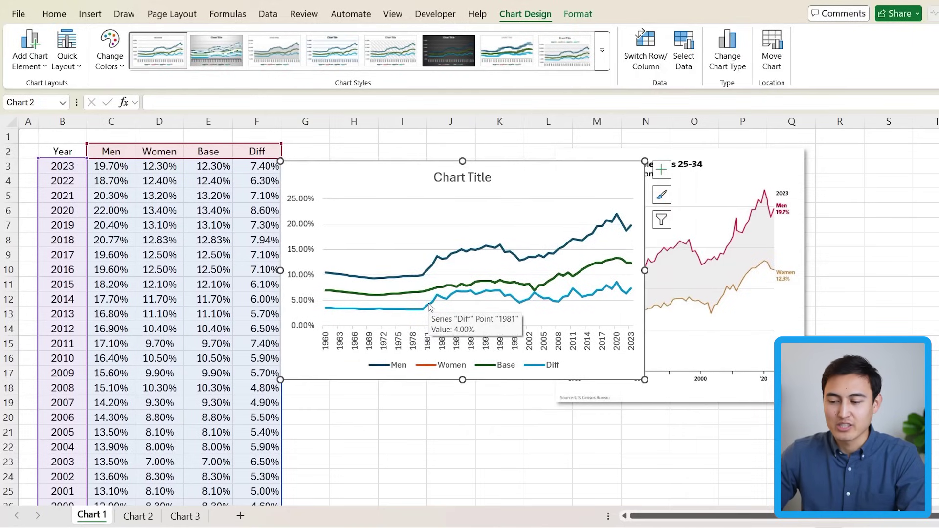
left_click(429, 308)
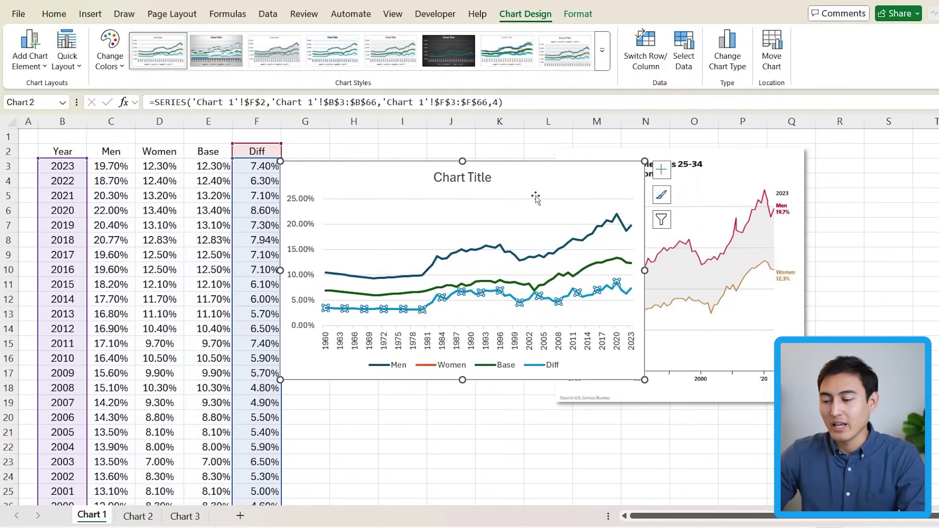
right_click(422, 312)
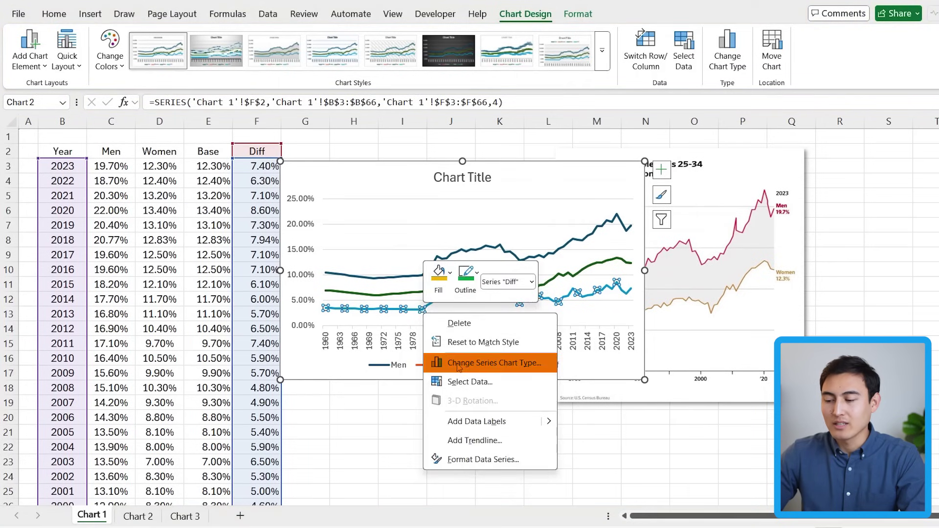
left_click(528, 366)
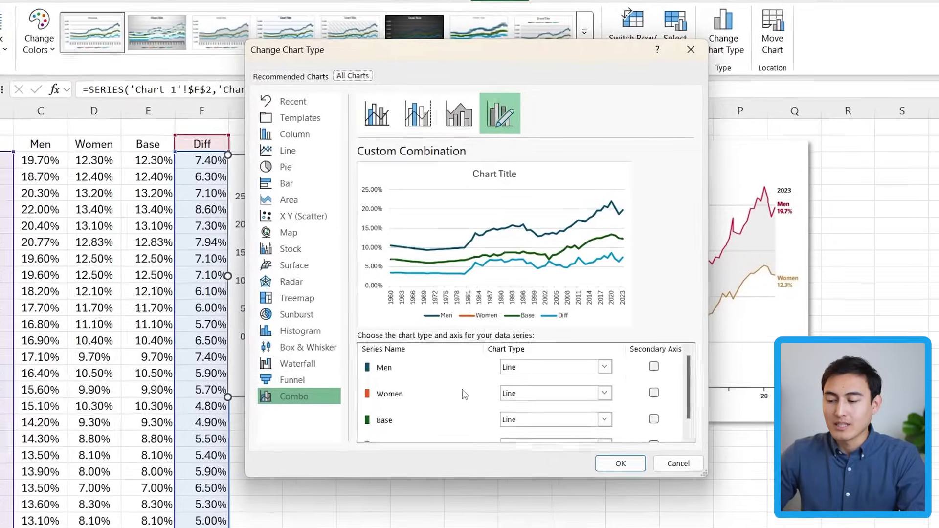
scroll(492, 377, "down", 2)
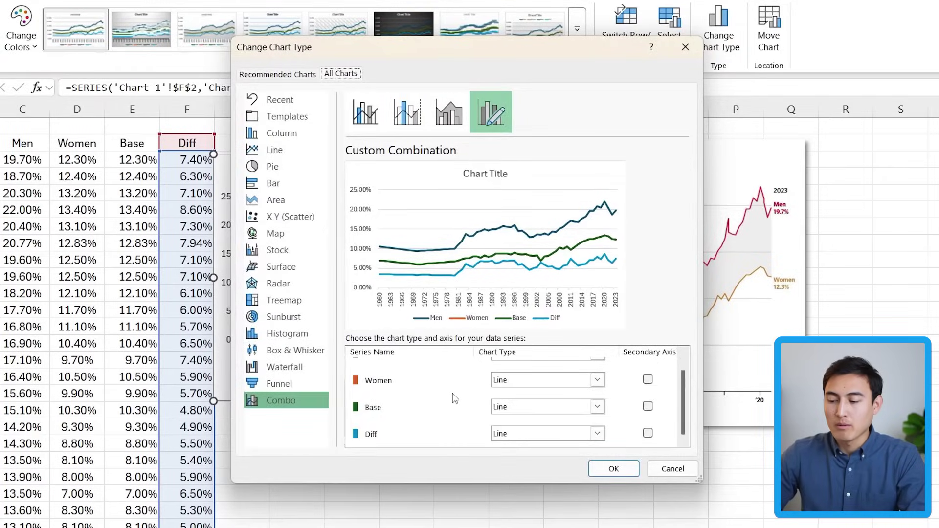
left_click(601, 409)
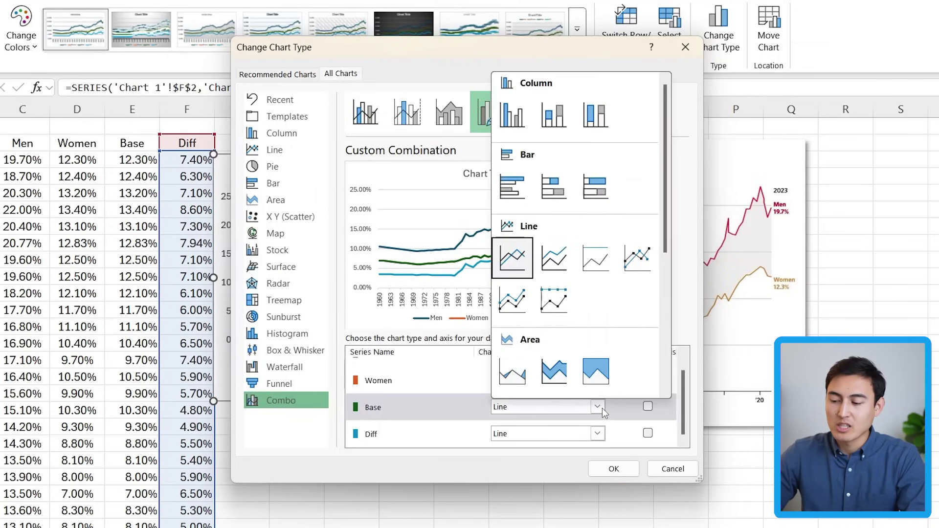
left_click(566, 381)
left_click(597, 433)
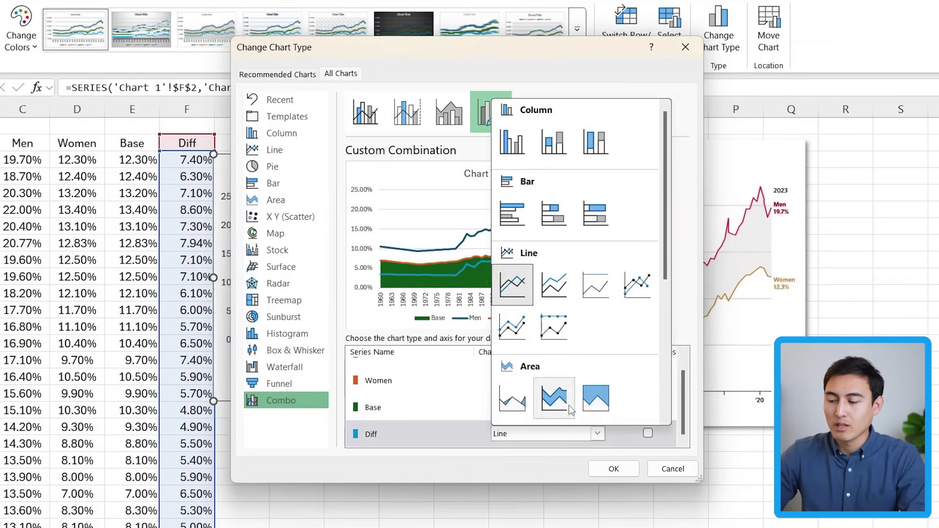
left_click(553, 396)
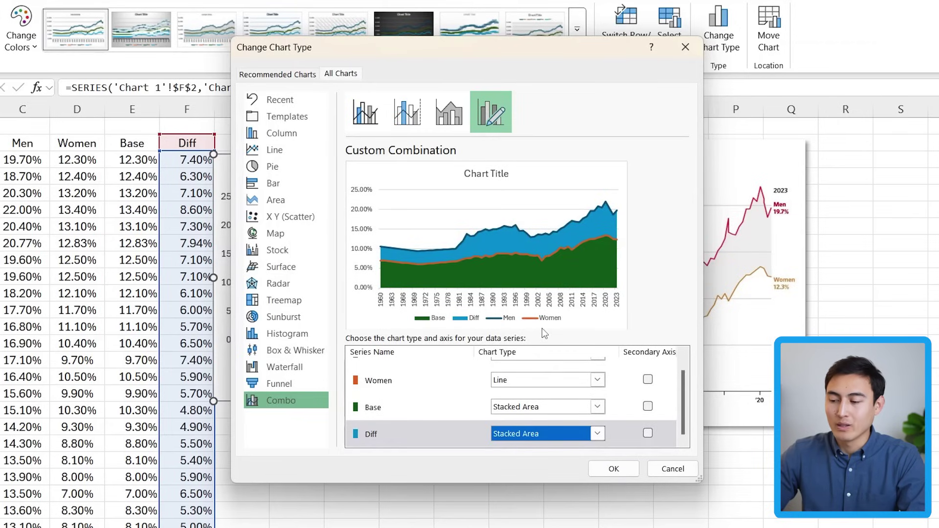
left_click(611, 467)
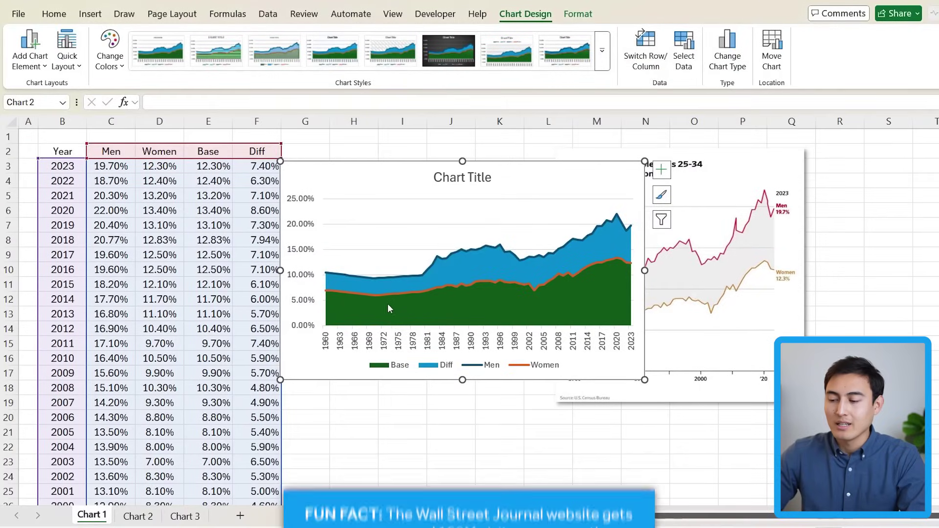
Set the shape fill of the chart's Base area series to No Fill
left_click(463, 311)
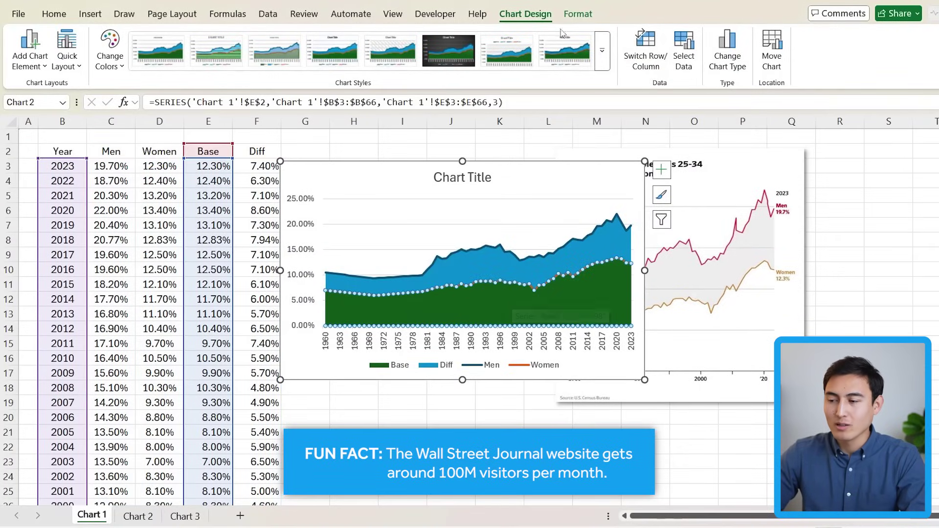
left_click(578, 14)
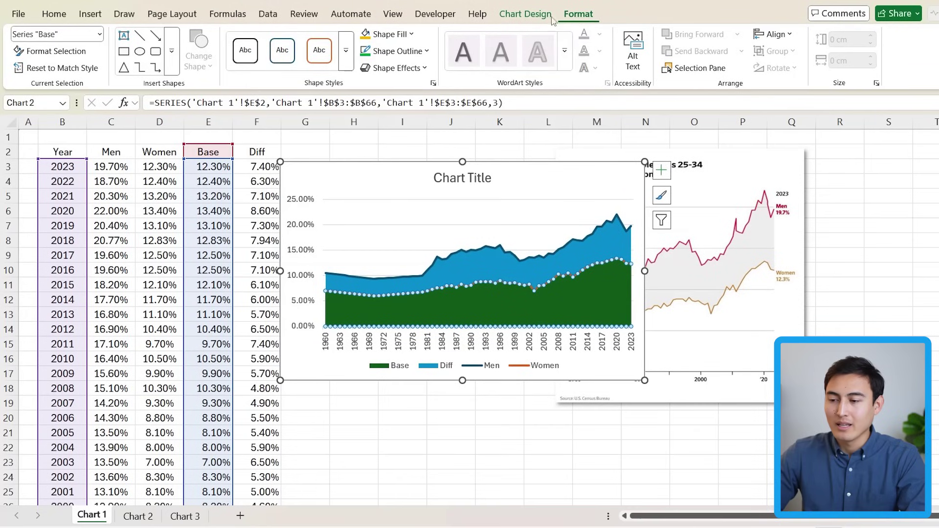
left_click(413, 35)
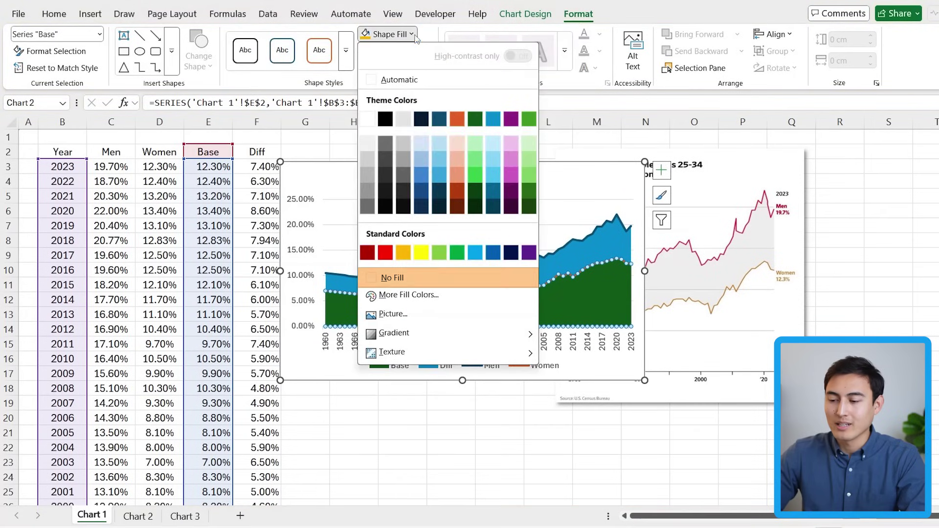
left_click(427, 285)
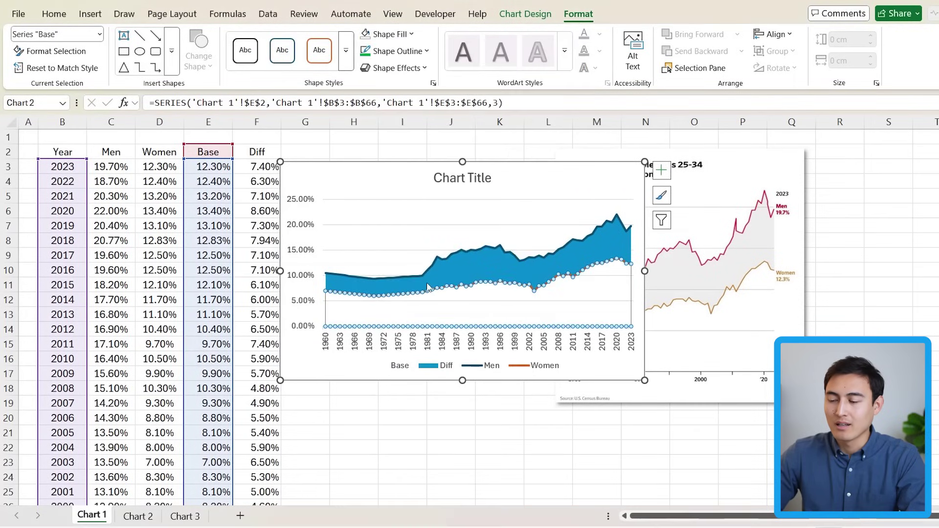
key("Escape")
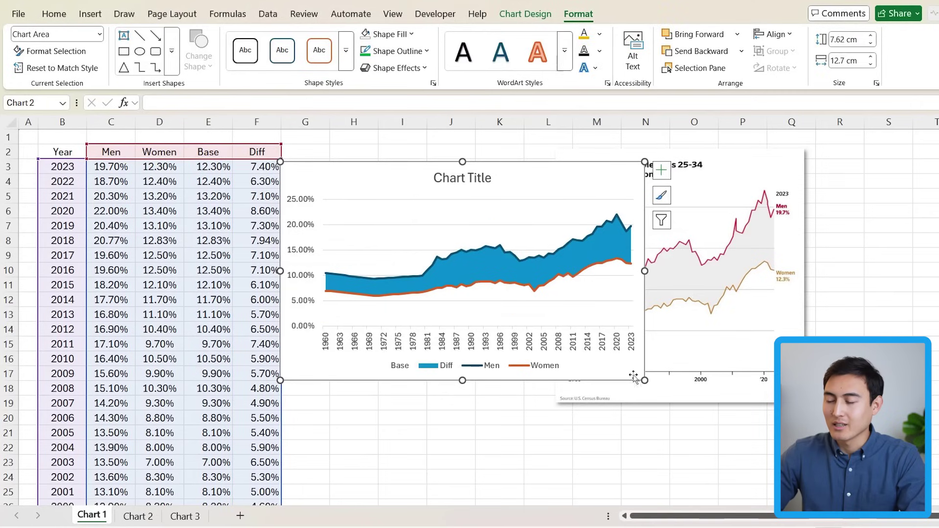
Resize the chart to about 8.8 cm wide and 8.8 cm high, and delete its title
left_click_drag(644, 271, 533, 277)
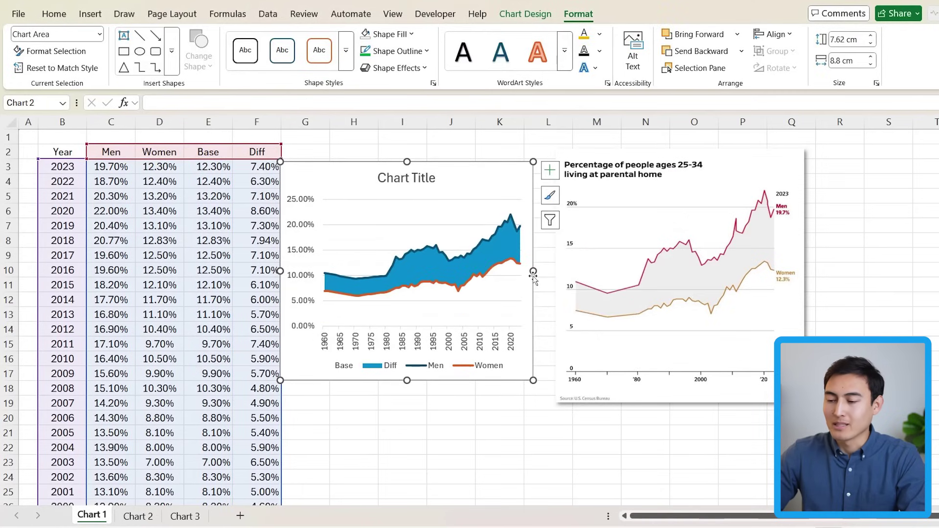
left_click_drag(407, 380, 407, 415)
left_click(395, 185)
key("Delete")
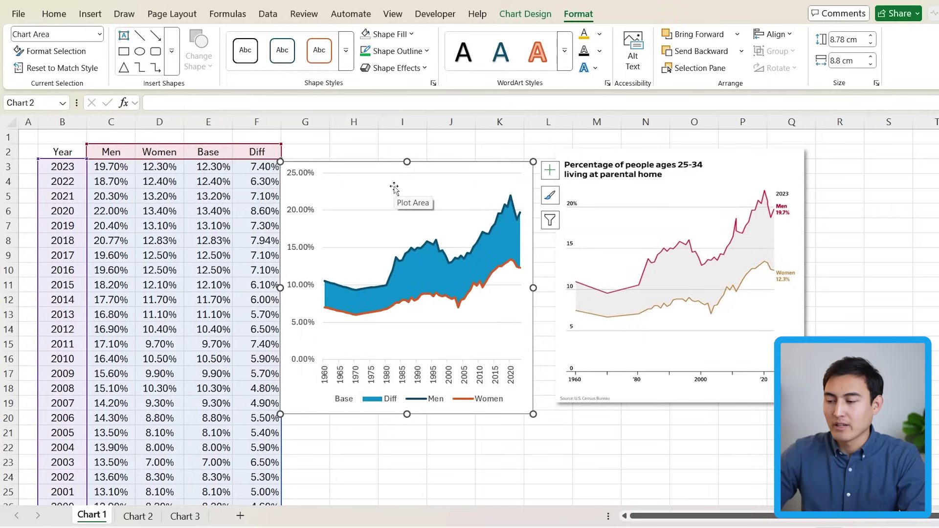
Fill the chart's Diff area series with light grey White, Background 1, Darker 5%
left_click(425, 265)
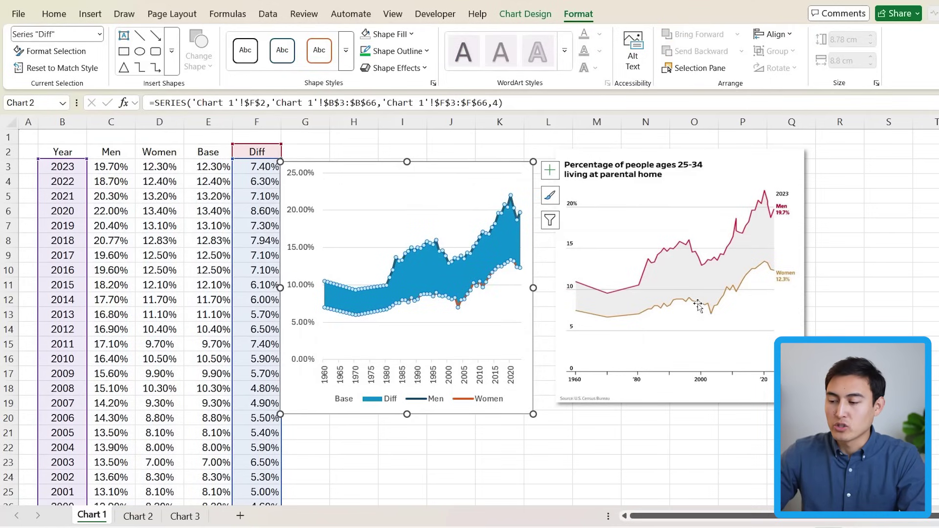
left_click(413, 35)
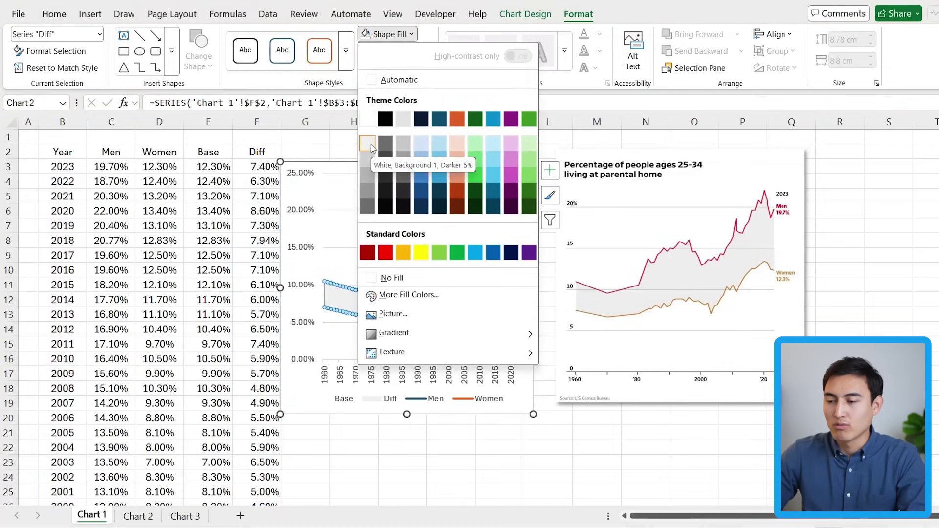
left_click(367, 144)
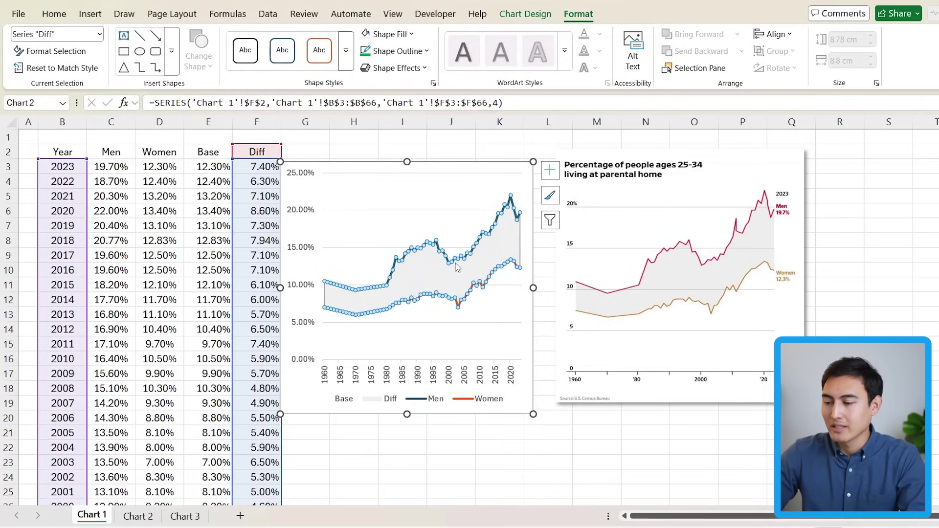
Set the outline colour of the chart's Men line to the standard red
mouse_move(488, 240)
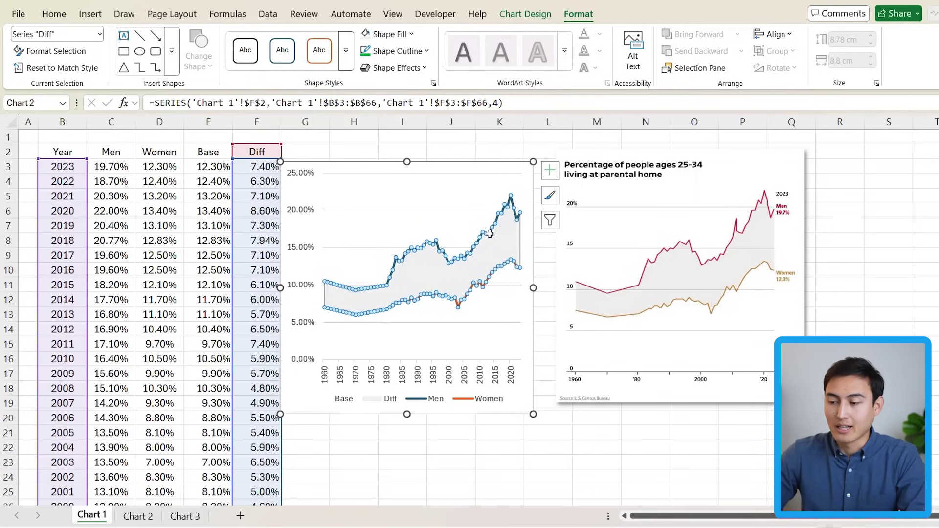
left_click(442, 220)
left_click(489, 231)
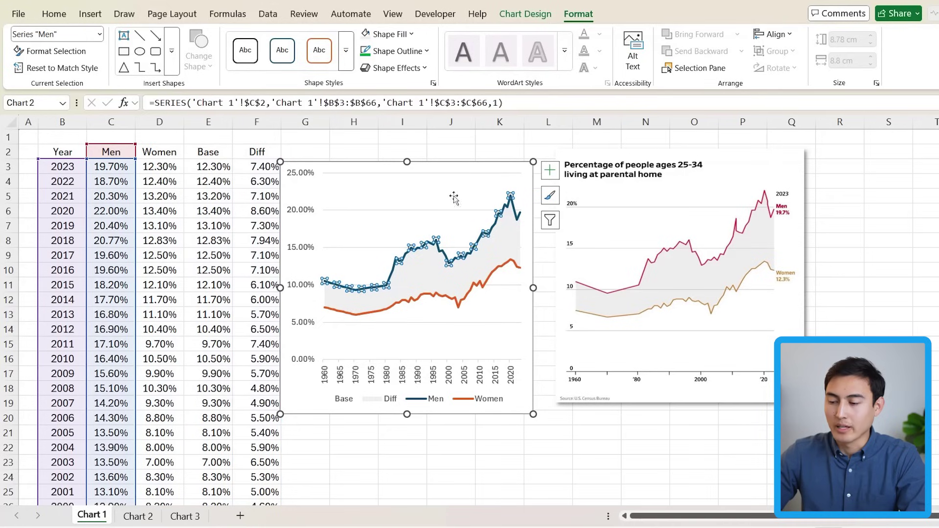
left_click(426, 51)
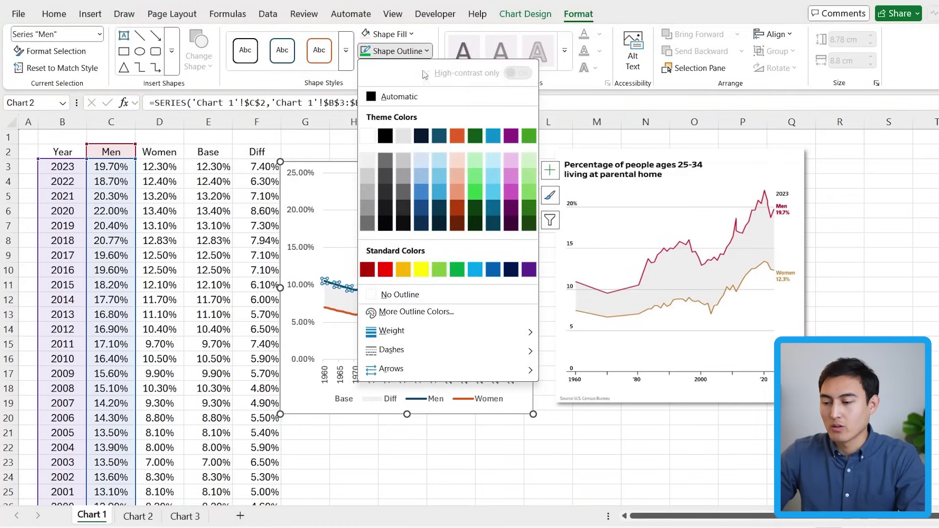
left_click(385, 270)
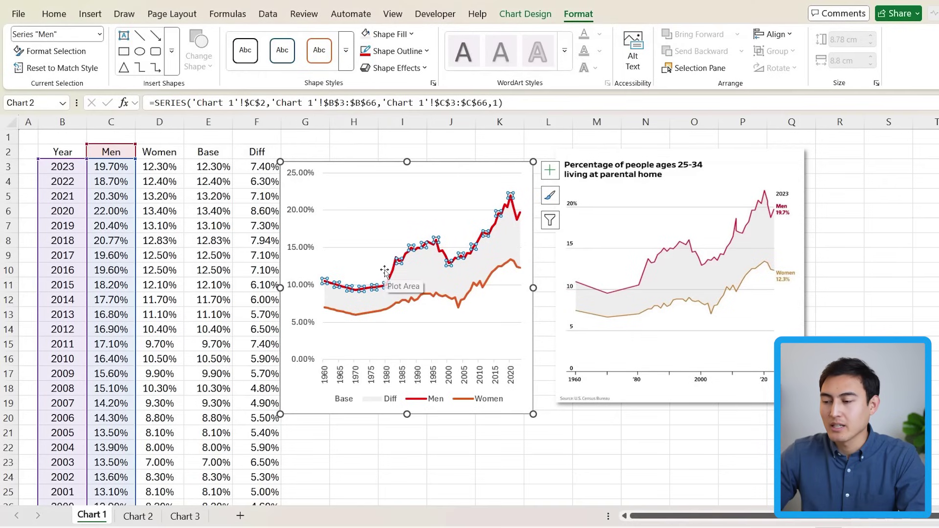
Set the outline colour of the chart's Women line to the standard golden orange, leaving the whole chart selected
left_click(473, 286)
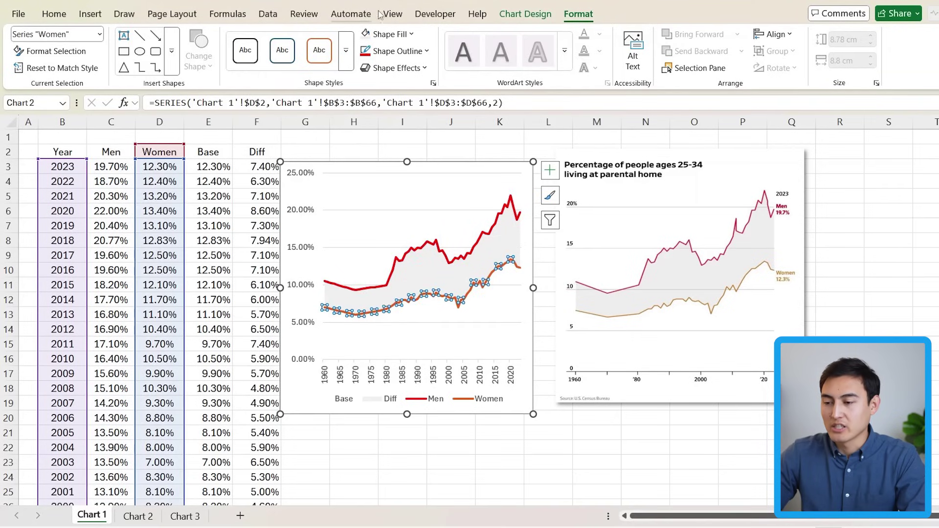
left_click(426, 51)
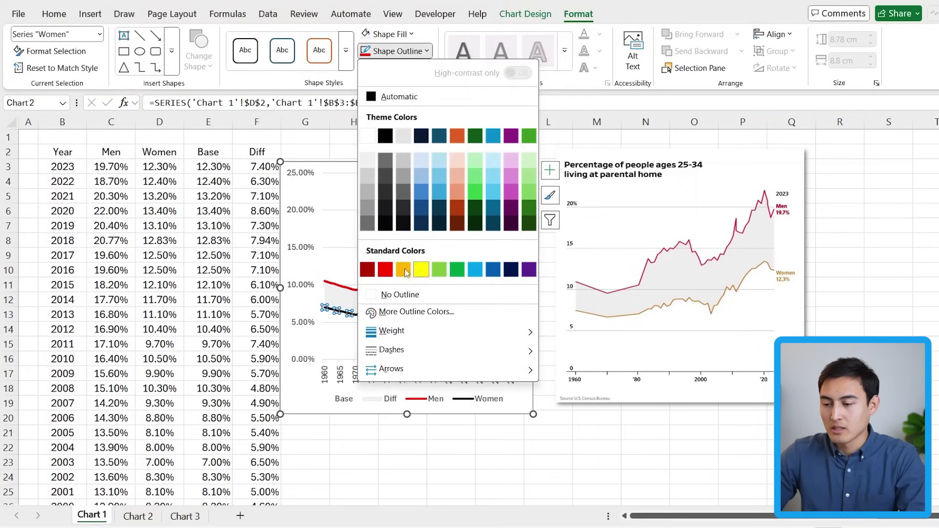
left_click(404, 271)
left_click(511, 314)
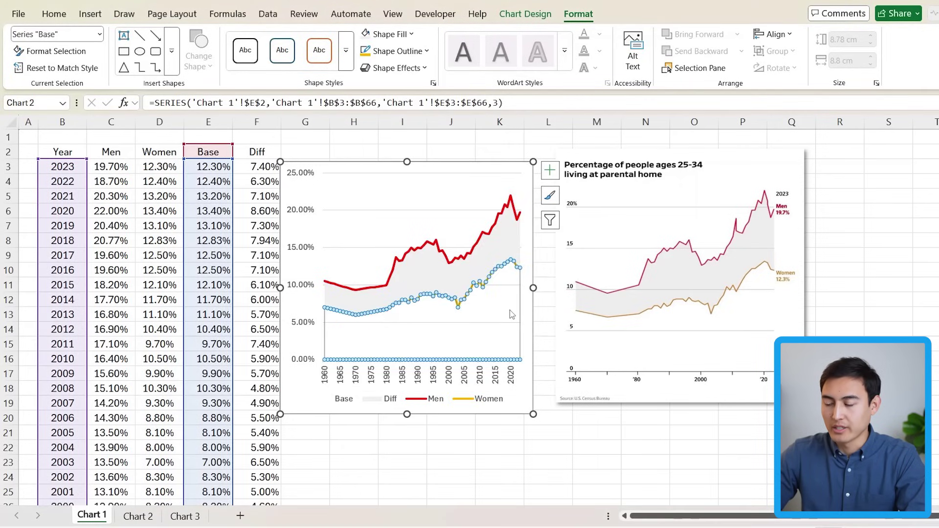
left_click(527, 315)
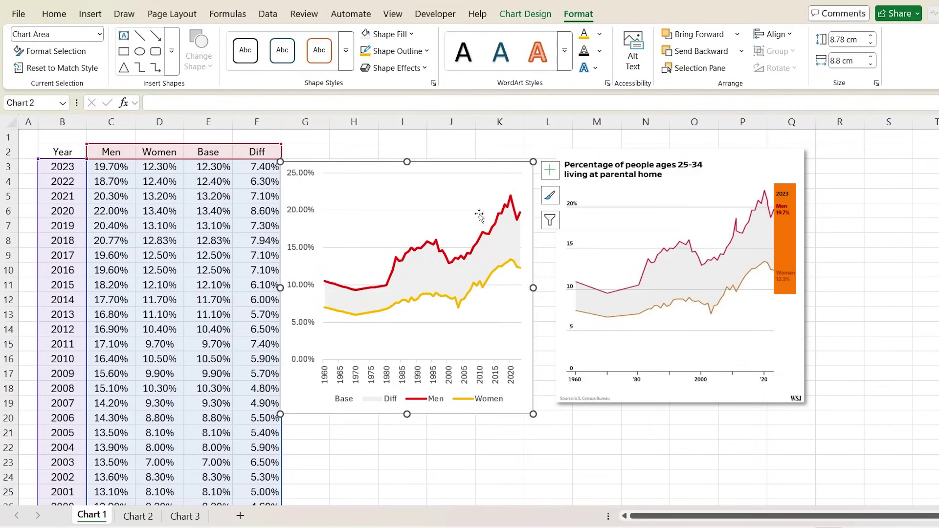
Add a data label to only the last point, 2023, of the Men line
left_click(522, 215)
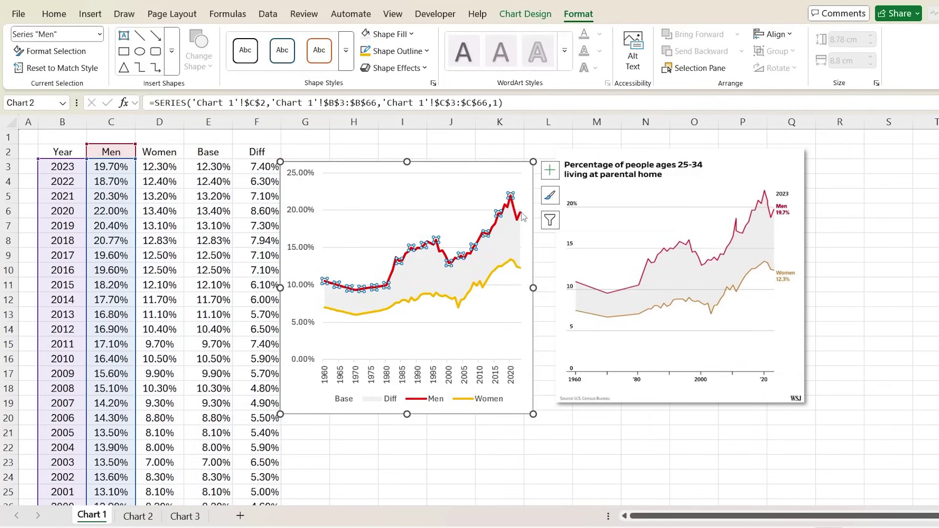
left_click(521, 214)
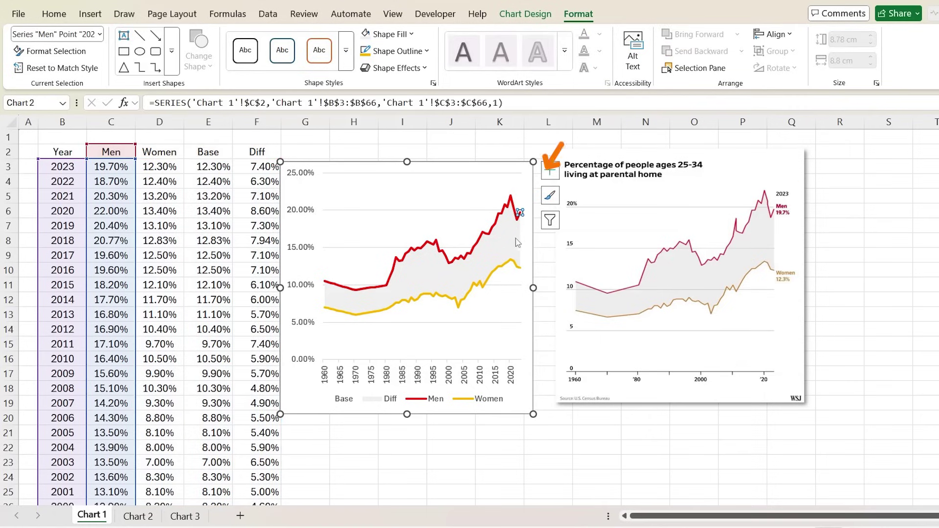
right_click(521, 214)
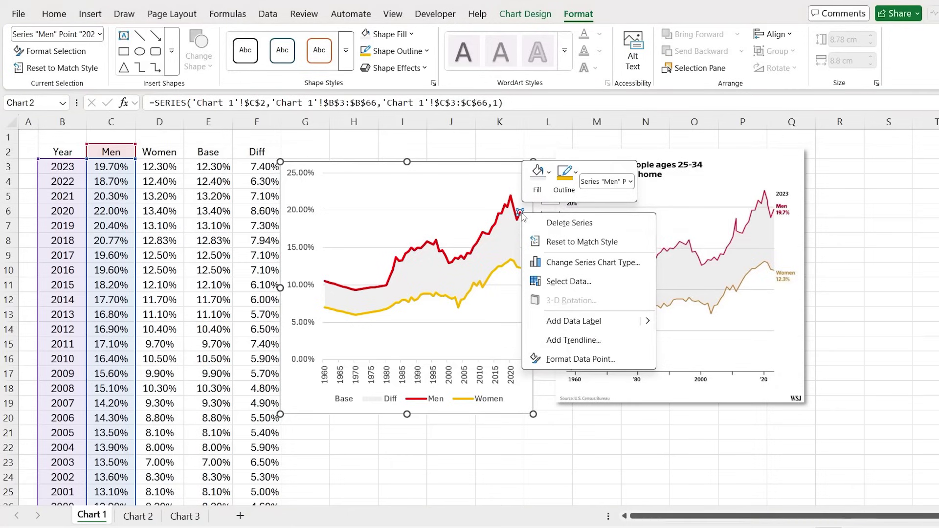
left_click(576, 326)
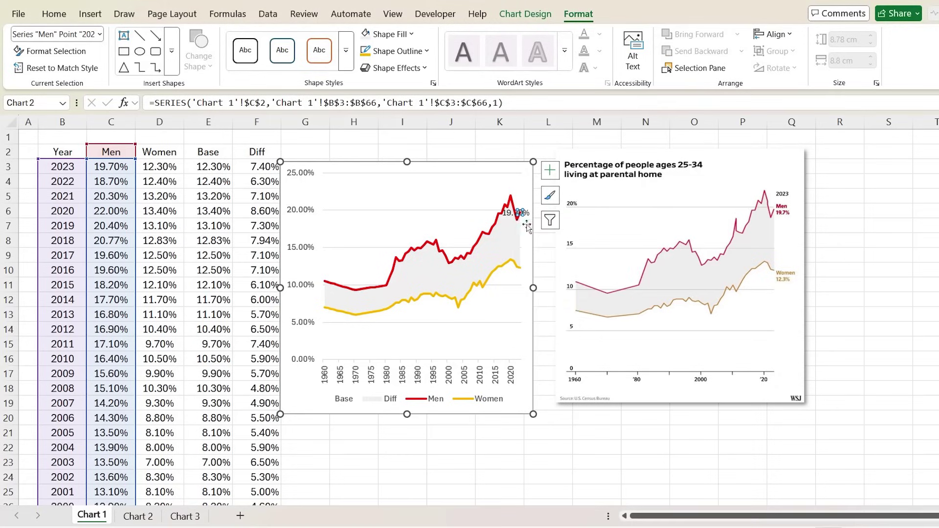
Format the Men line's 2023 data label to contain the series name along with the value
left_click(510, 214)
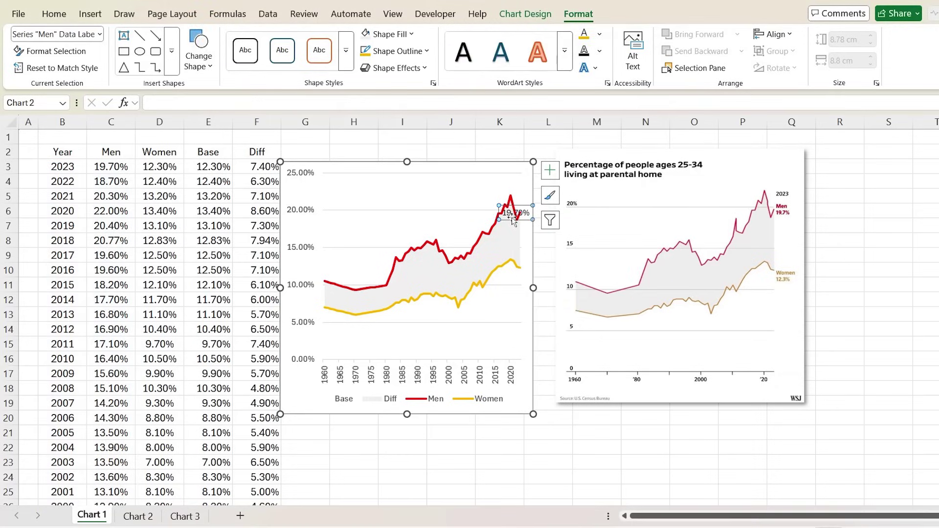
right_click(512, 220)
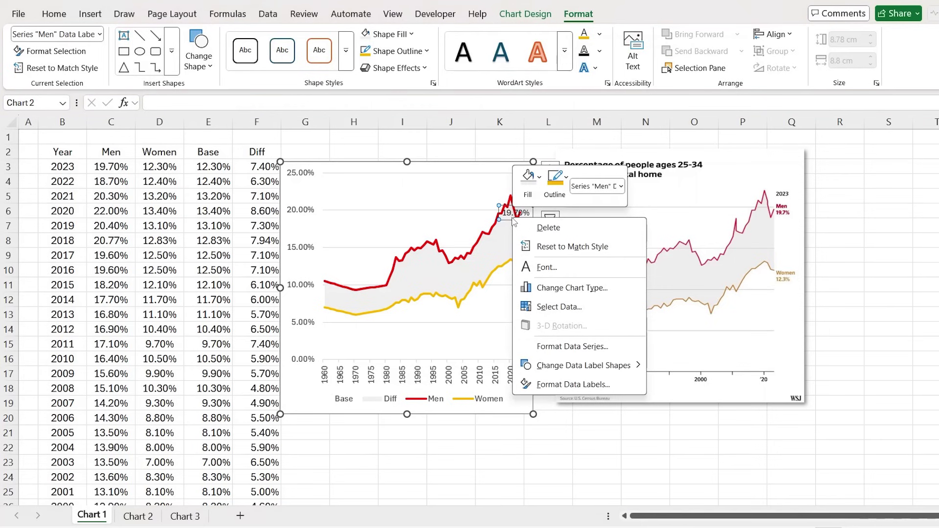
key("Up")
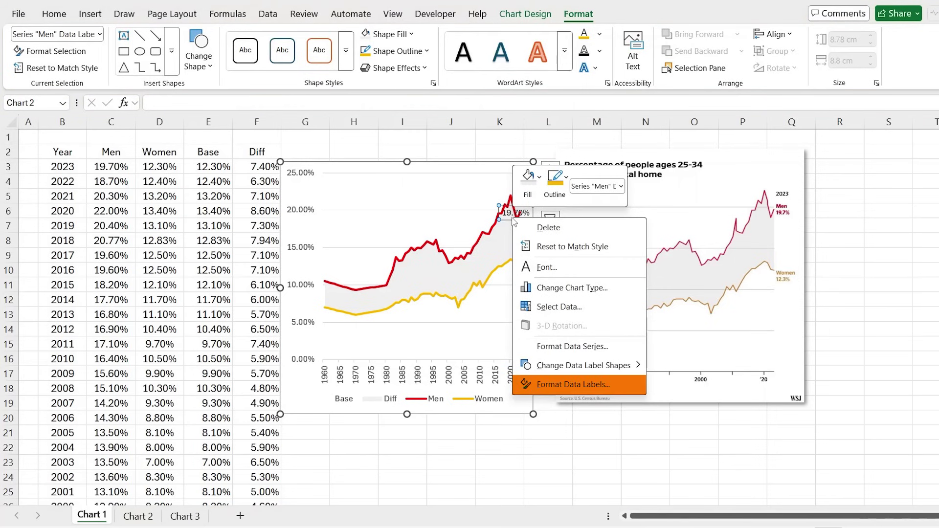
left_click(561, 390)
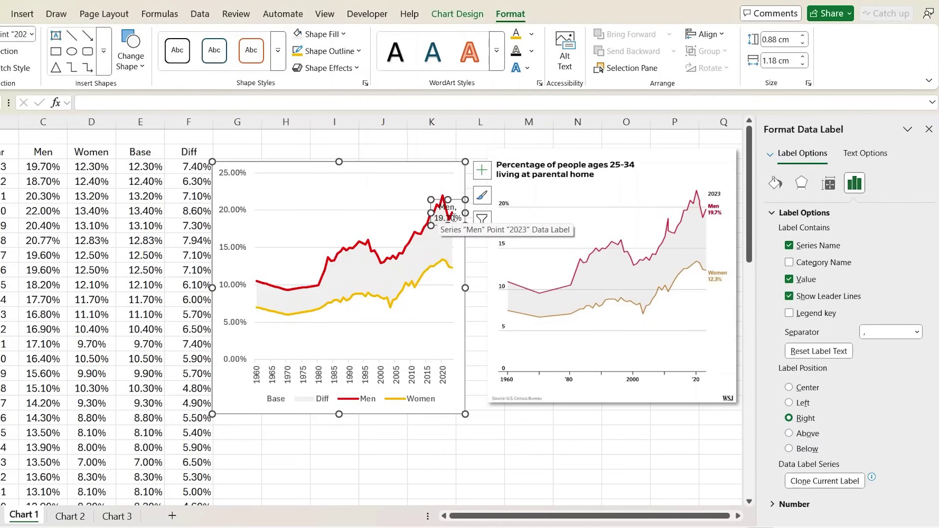
Make the Men data label bold and colour its text standard red
key("ctrl+b")
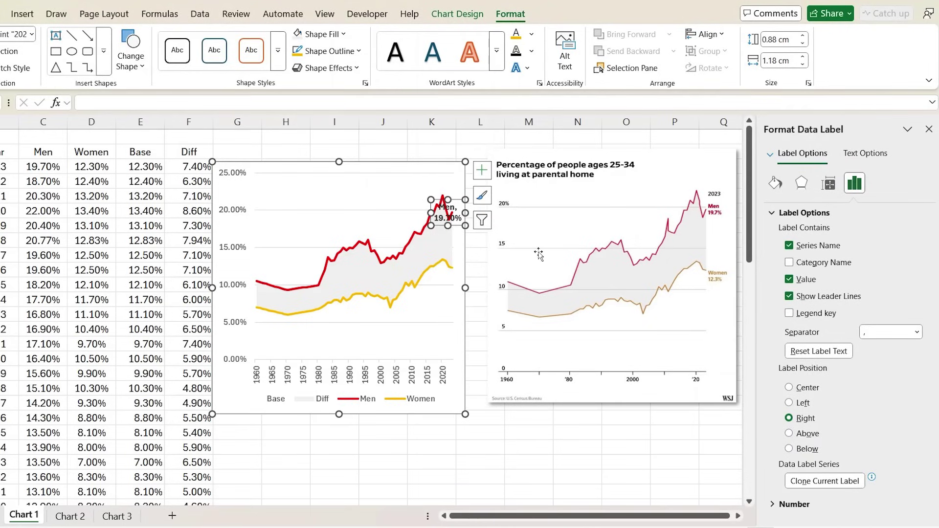
left_click(533, 34)
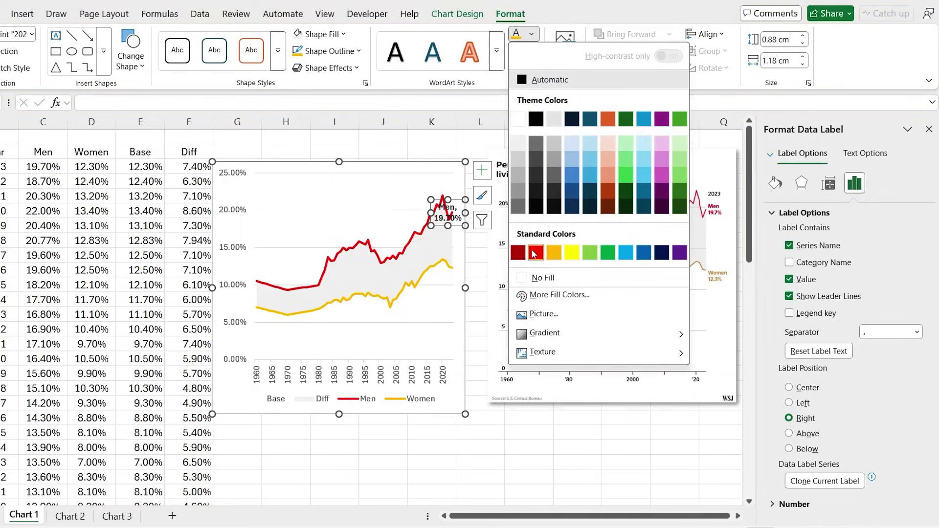
left_click(535, 252)
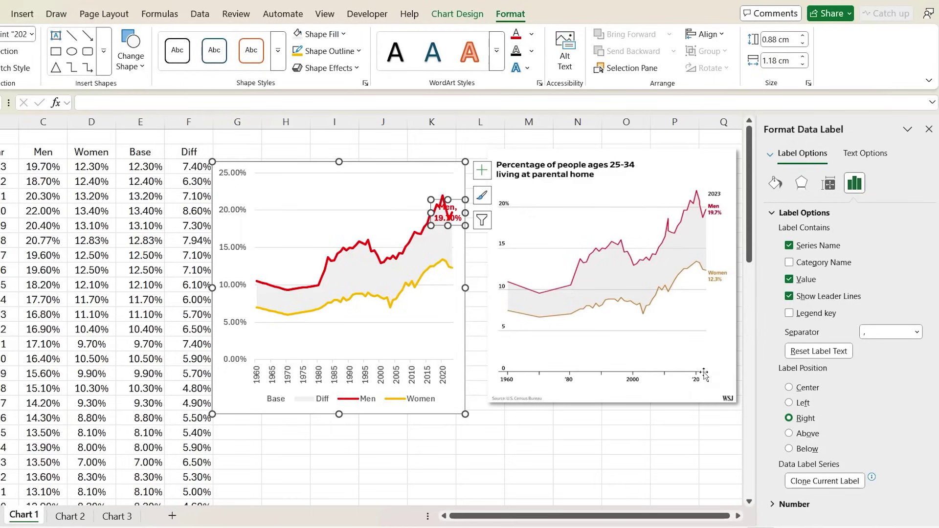
Set the major unit of the chart's horizontal year axis to 20 years
left_click(443, 378)
right_click(443, 380)
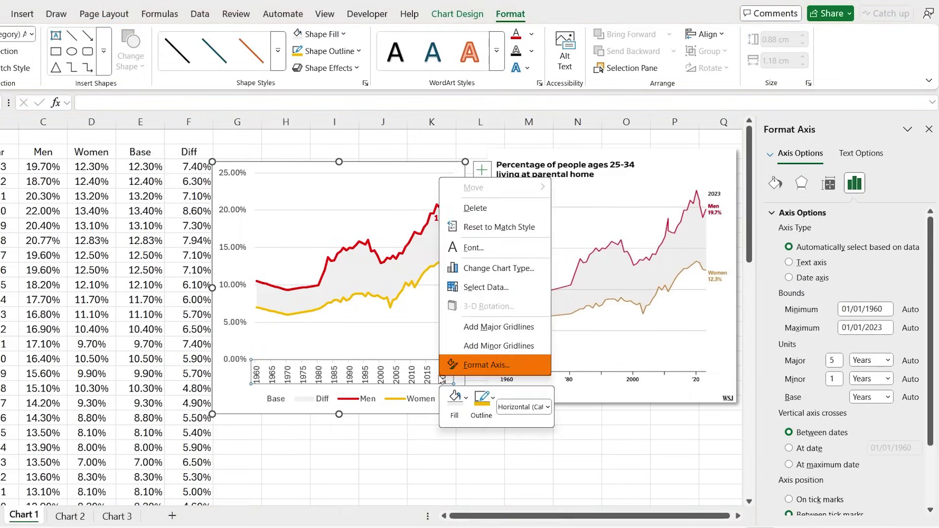
left_click(491, 362)
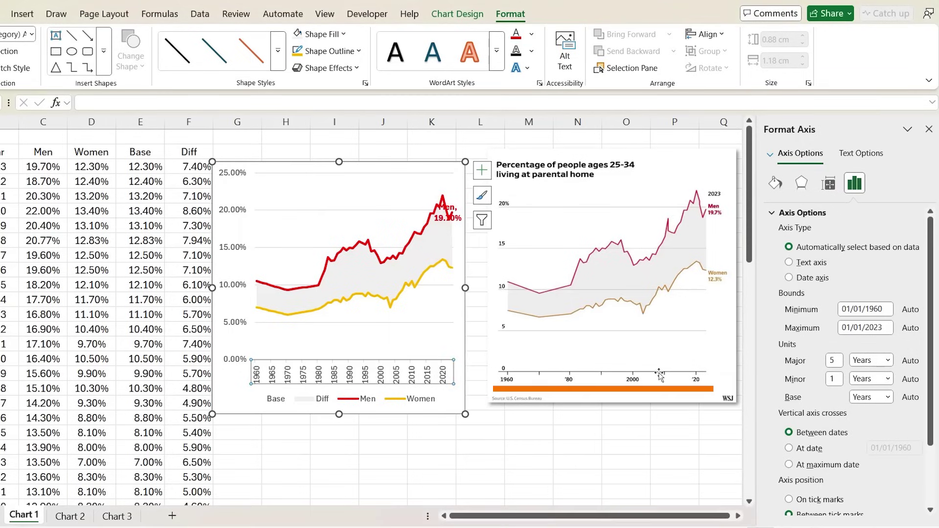
double_click(838, 361)
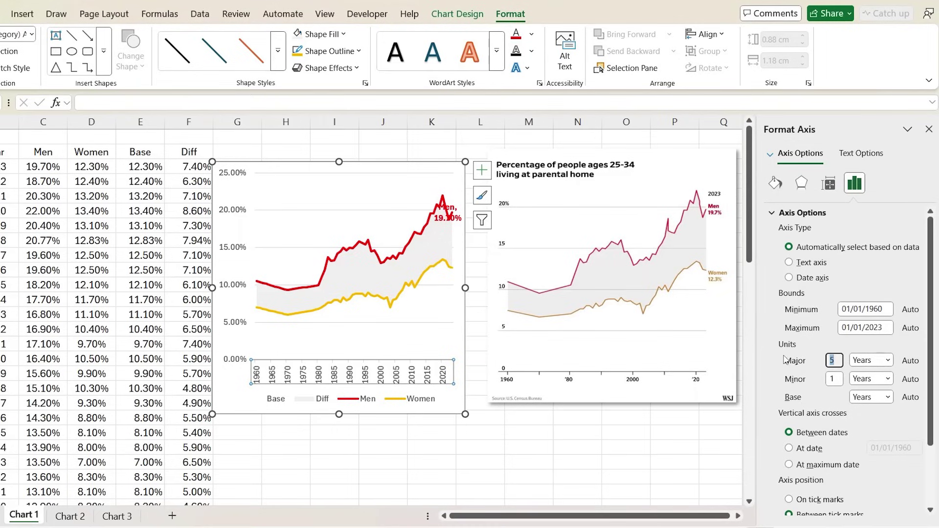
key("Return")
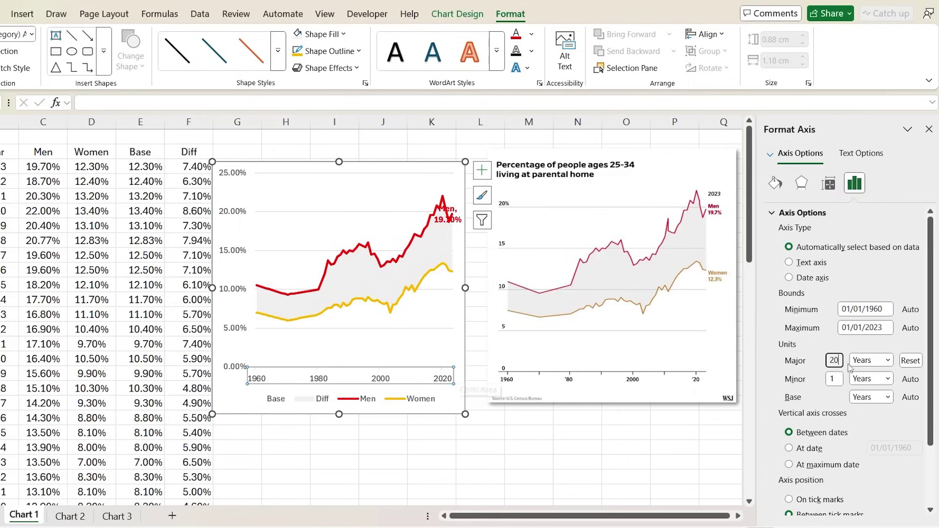
Set the horizontal axis's maximum bound to 01/01/2028 to make room for the line labels
left_click(884, 327)
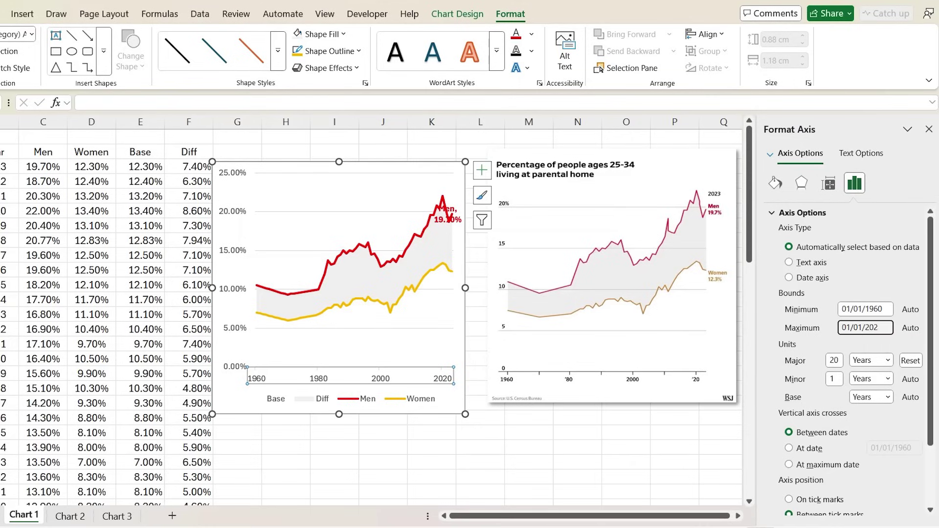
type("8")
key("Return")
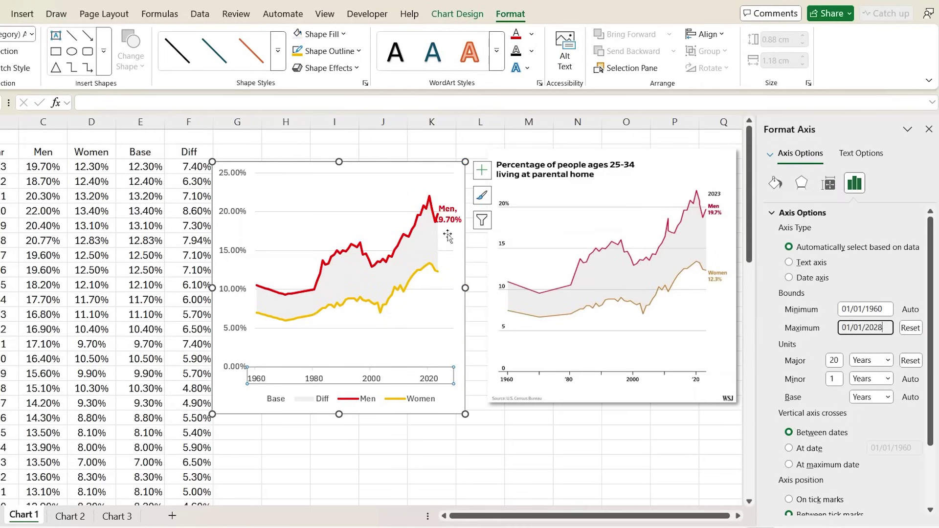
Label the Women line's 2023 point with its series name and value in bold golden text
left_click(436, 275)
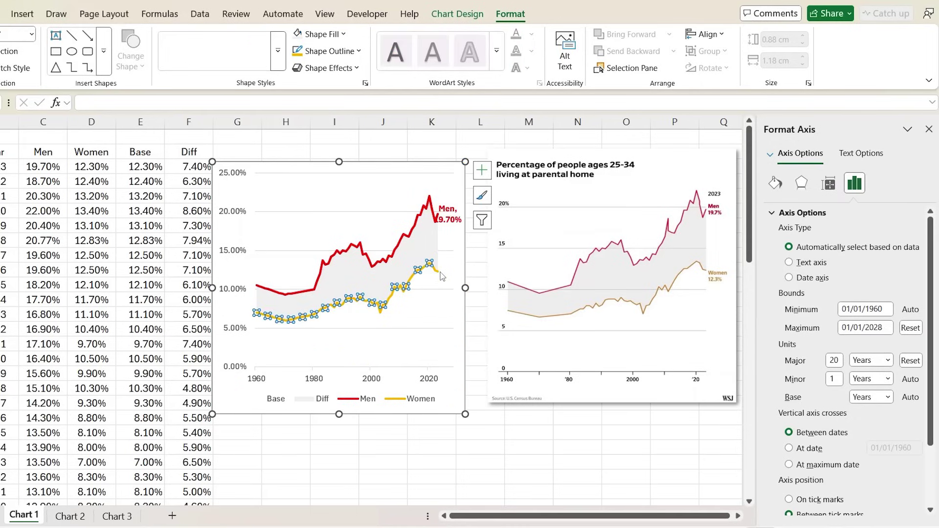
right_click(443, 274)
left_click(482, 435)
left_click(422, 388)
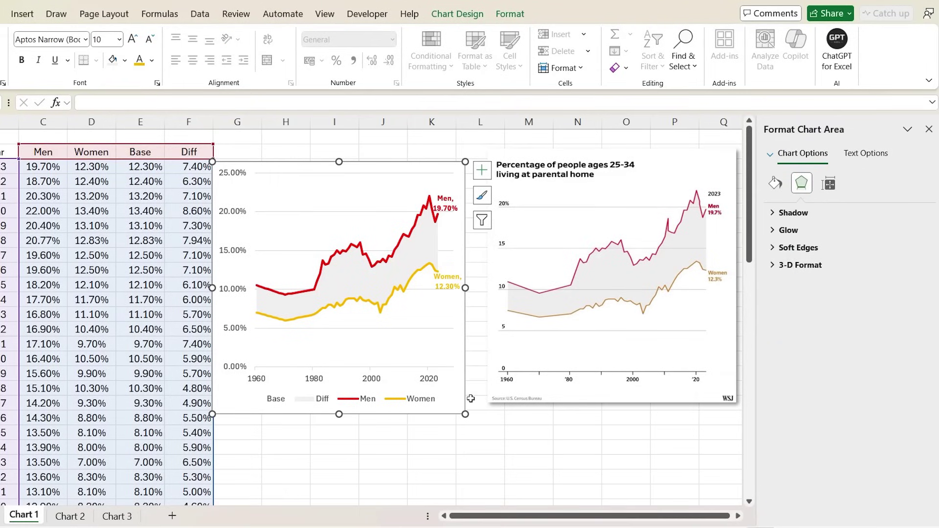
Delete the chart's legend and widen the chart slightly
left_click(400, 403)
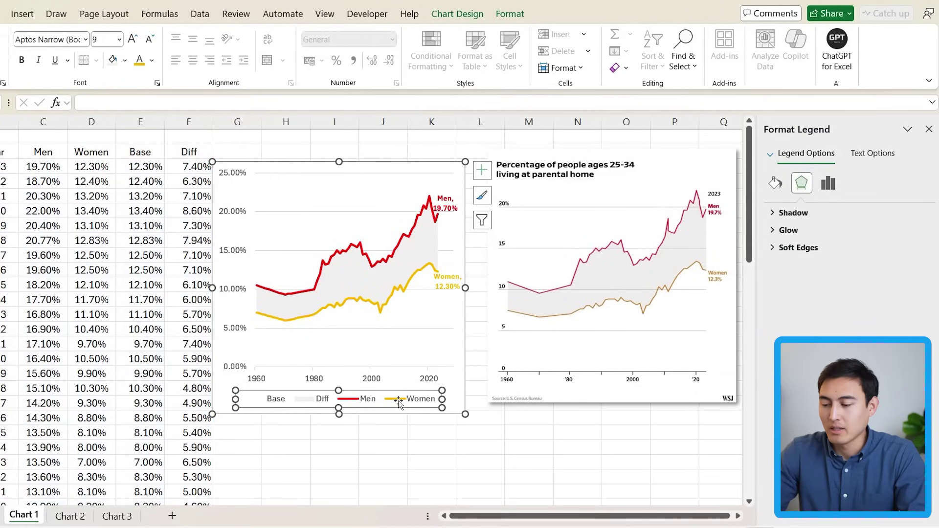
key("Delete")
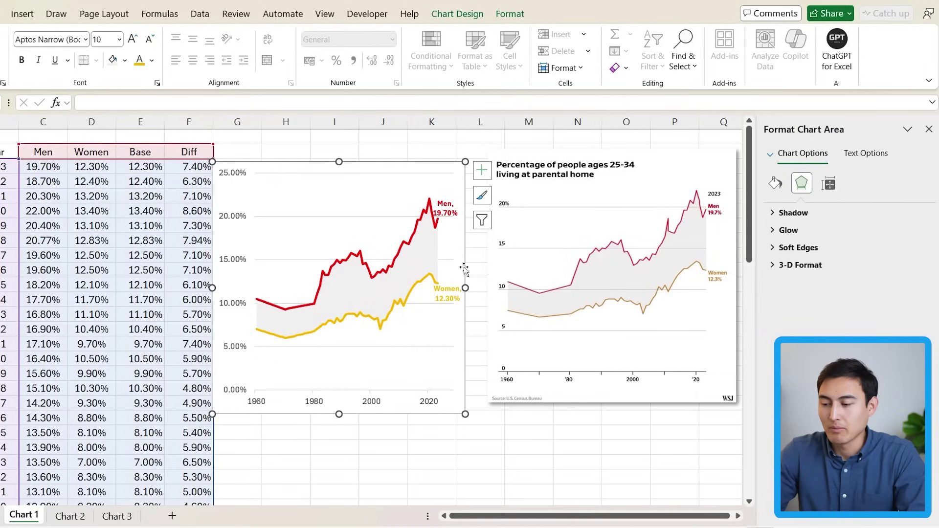
left_click_drag(465, 288, 473, 289)
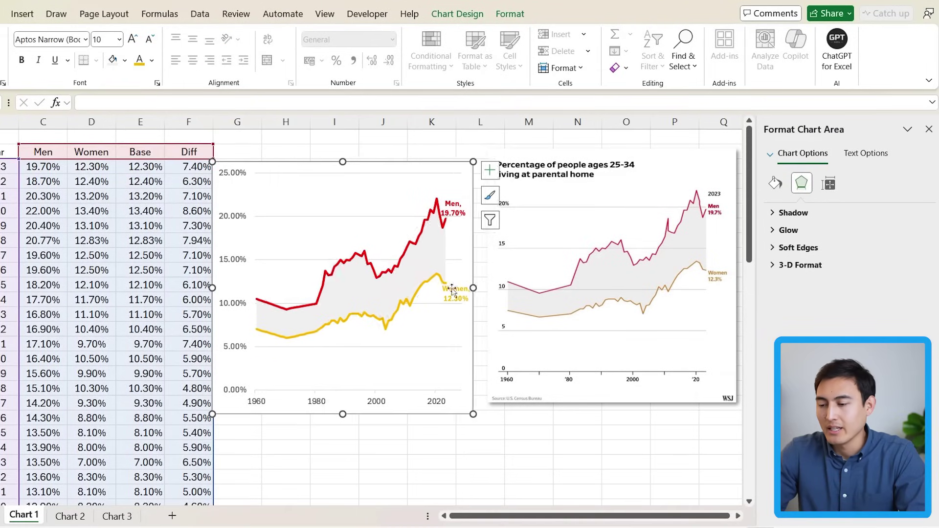
Set the outline weight of the chart's Women line to 1 pt
left_click(413, 303)
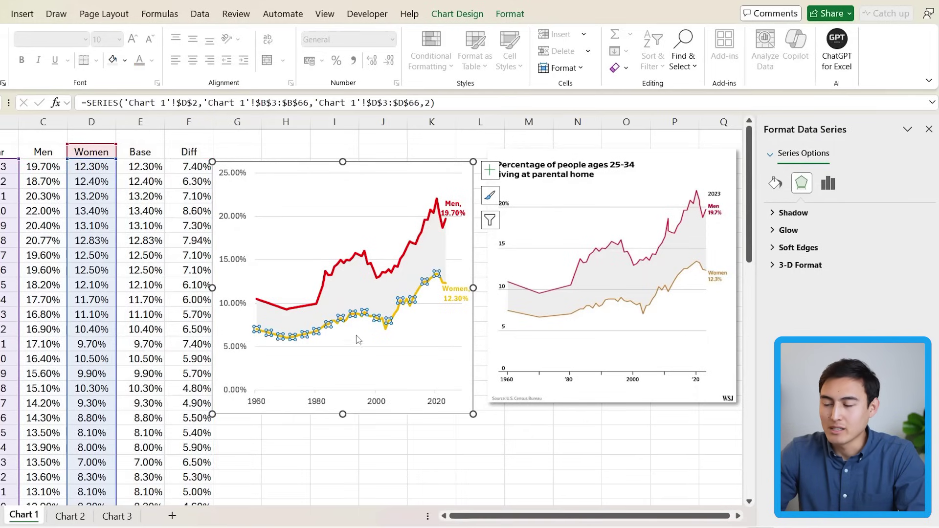
left_click(510, 15)
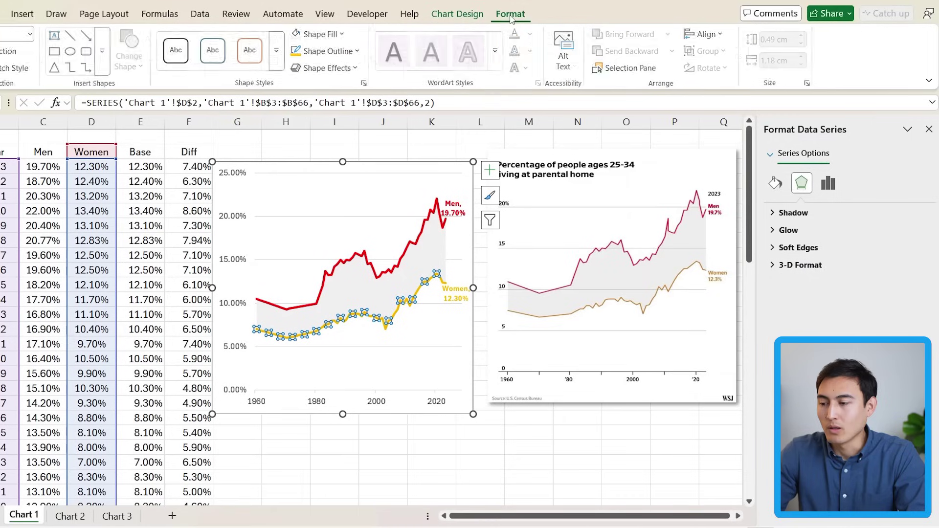
left_click(359, 51)
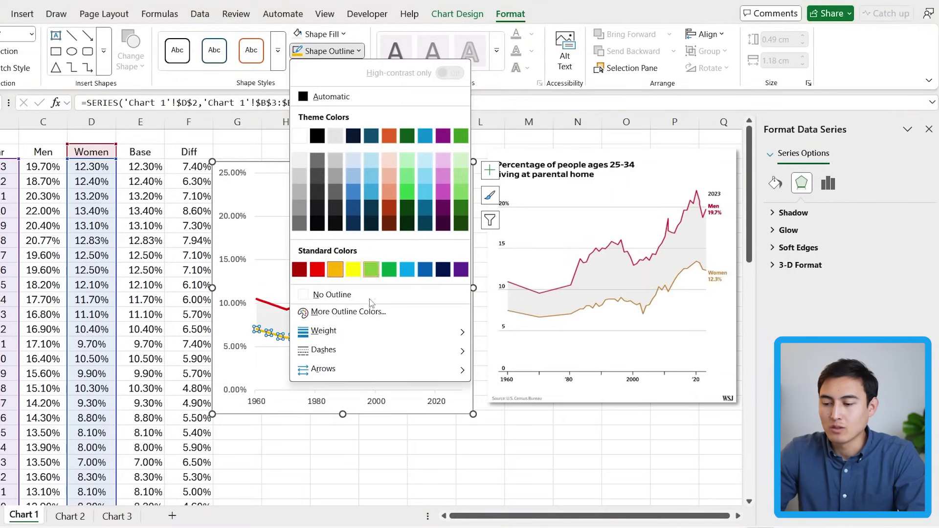
mouse_move(387, 337)
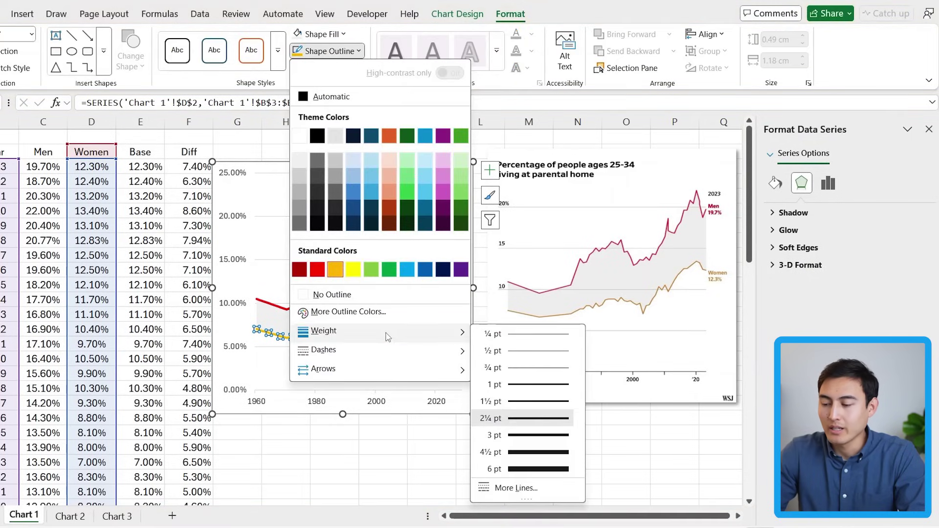
left_click(523, 386)
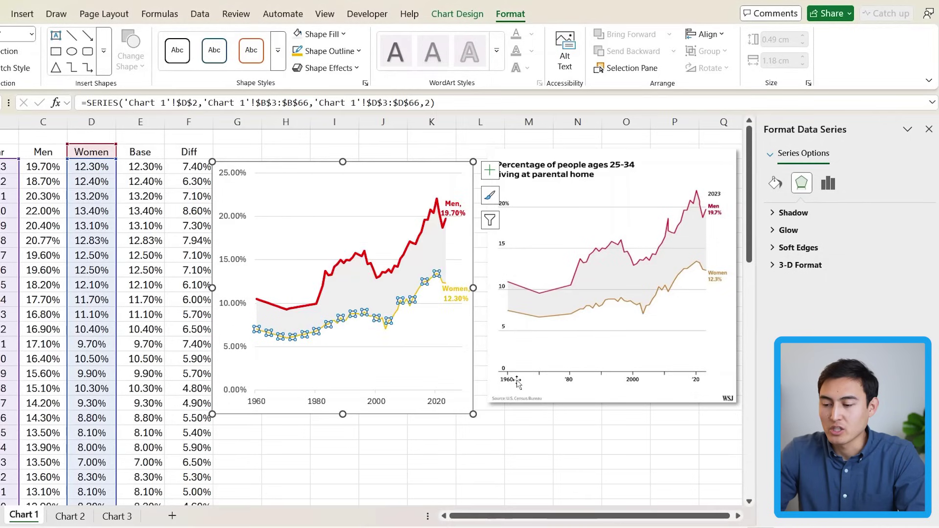
Set the outline weight of the chart's Men line to 1 pt and close the chart formatting pane
left_click(389, 271)
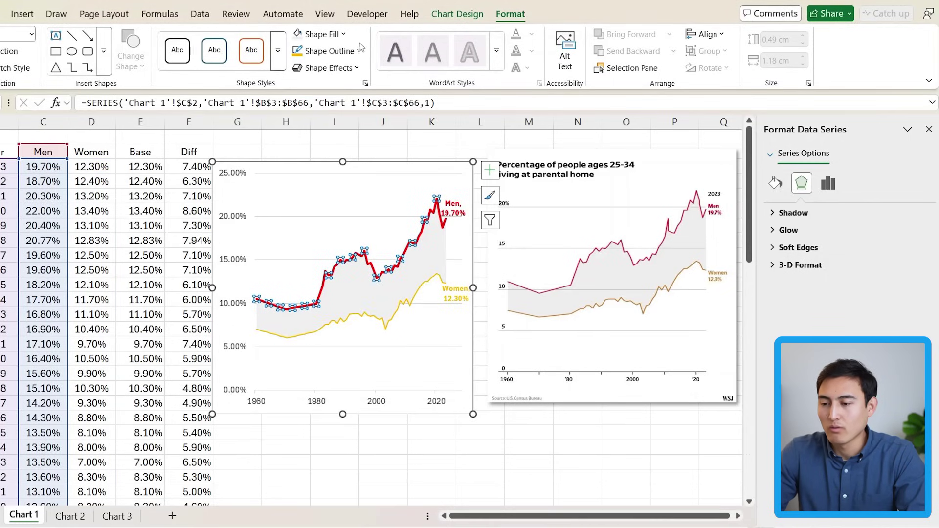
left_click(359, 50)
mouse_move(420, 339)
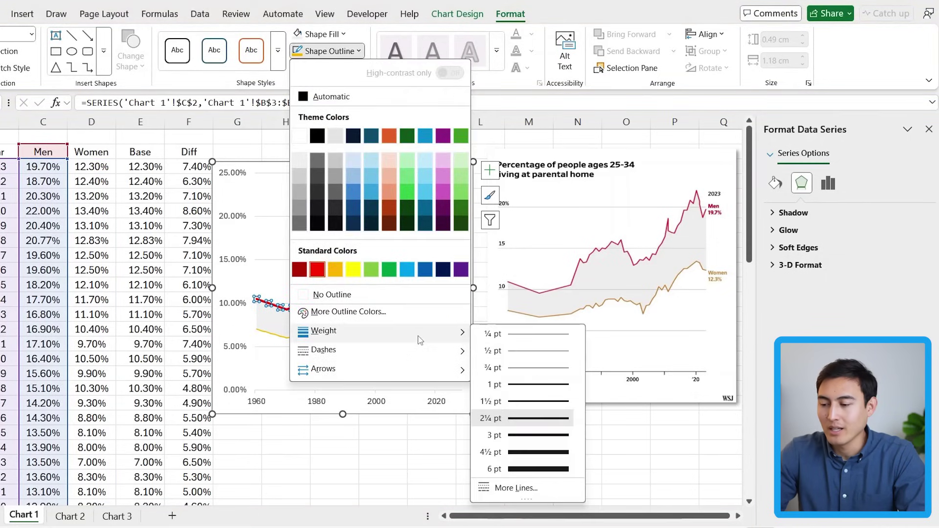
left_click(508, 384)
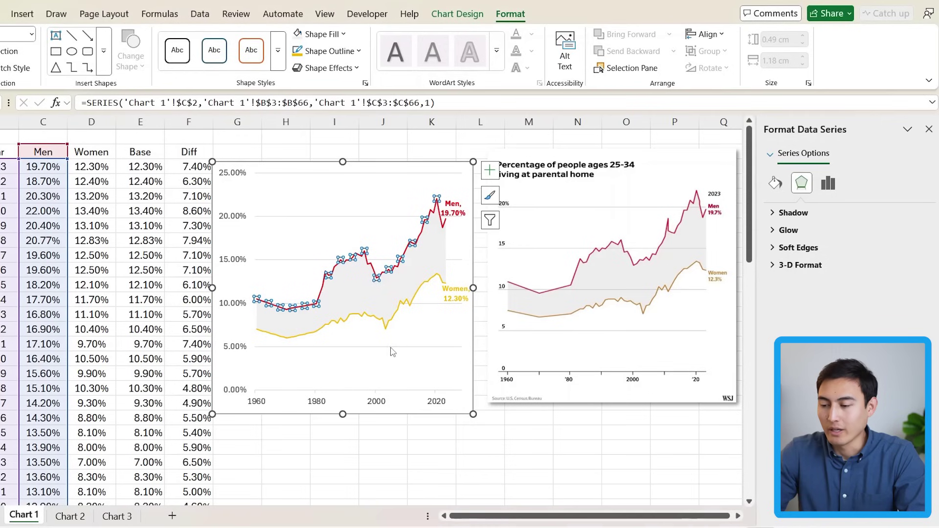
left_click(454, 366)
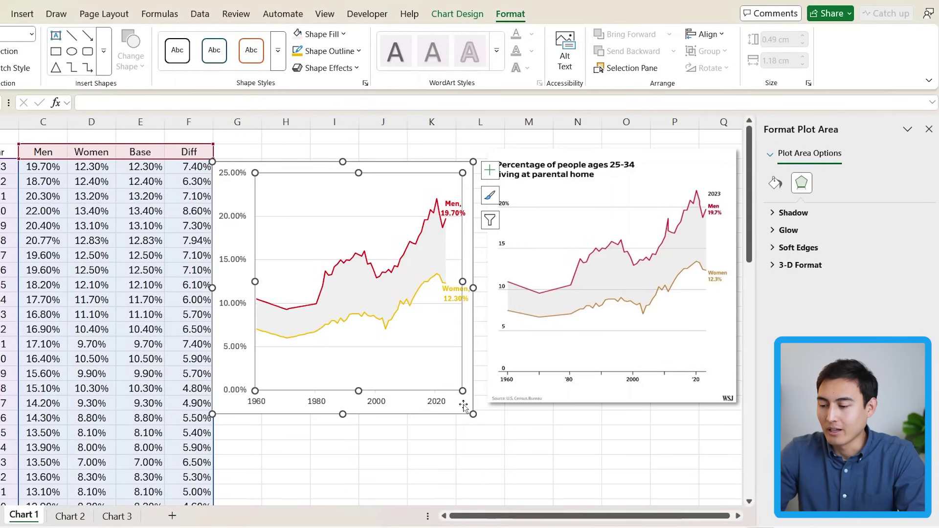
left_click(463, 405)
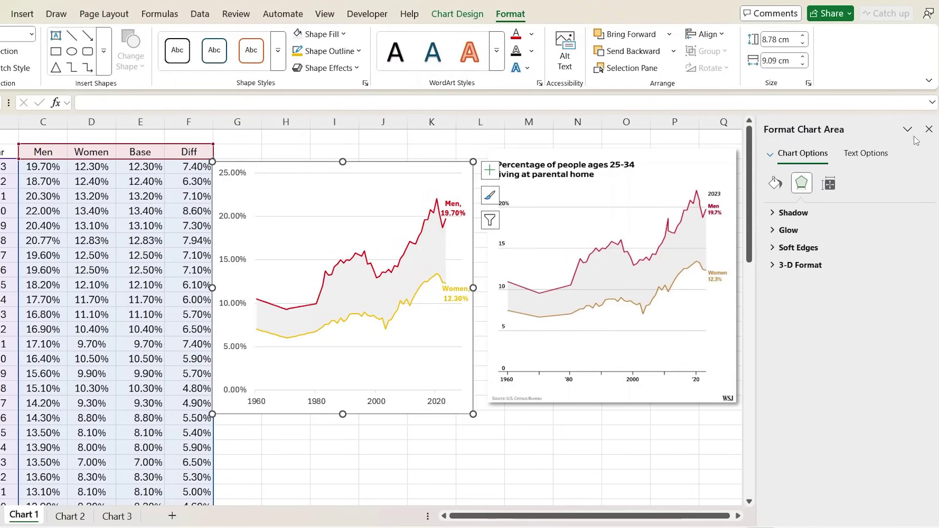
left_click(929, 129)
scroll(643, 429, "left", 3)
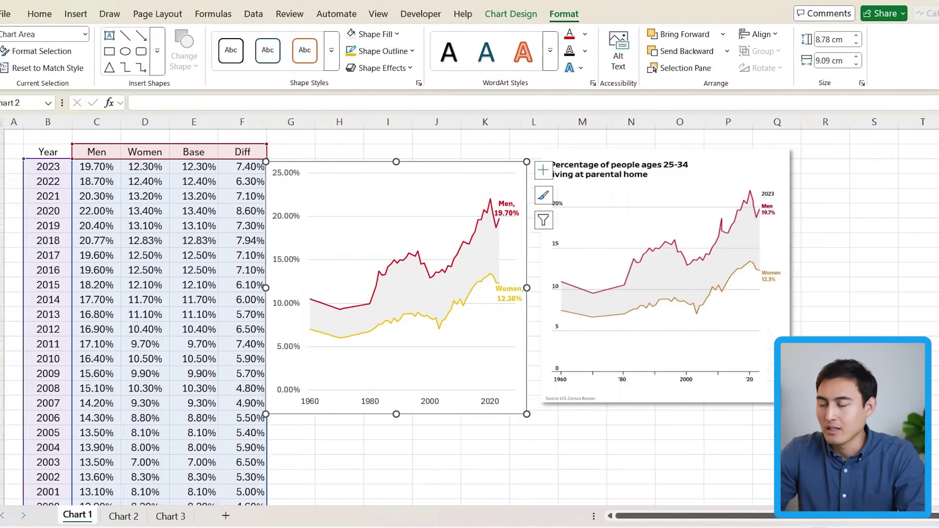
Deselect the chart and hide the gridlines of the Chart 1 sheet
left_click(360, 147)
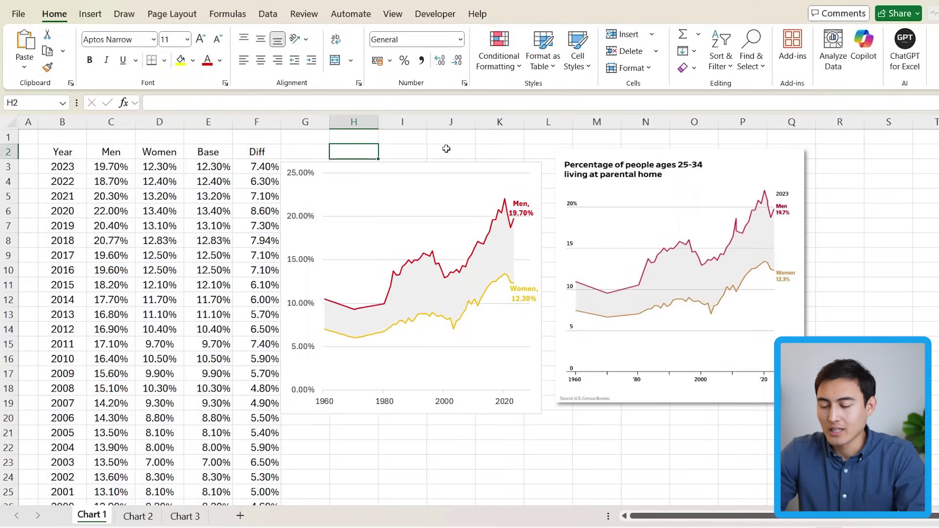
key("alt")
key("w")
key("v")
key("g")
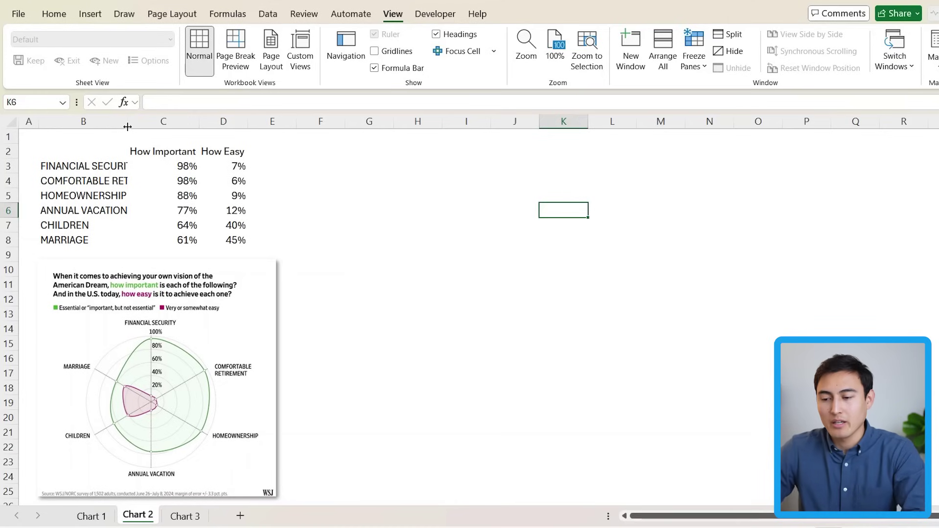
On the Chart 2 sheet, insert a filled radar chart from the table in B2:D8
left_click_drag(87, 152, 226, 240)
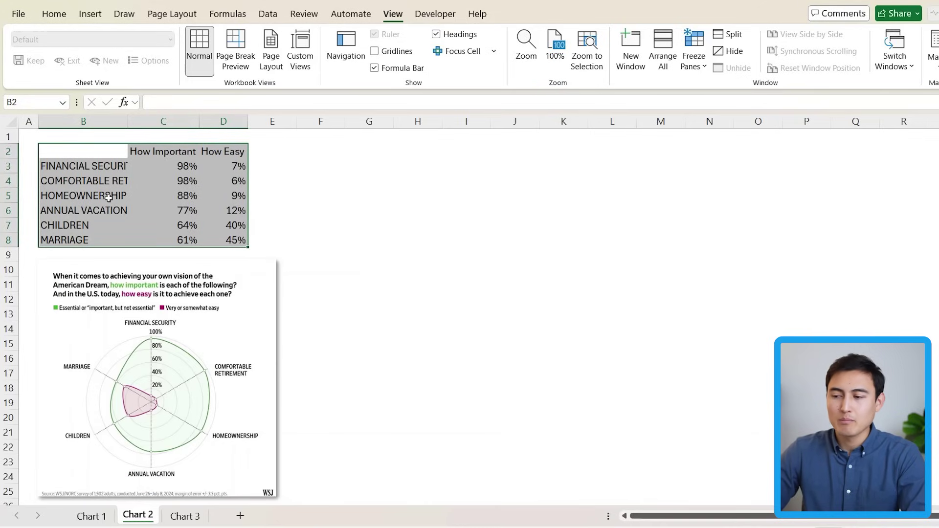
left_click(82, 14)
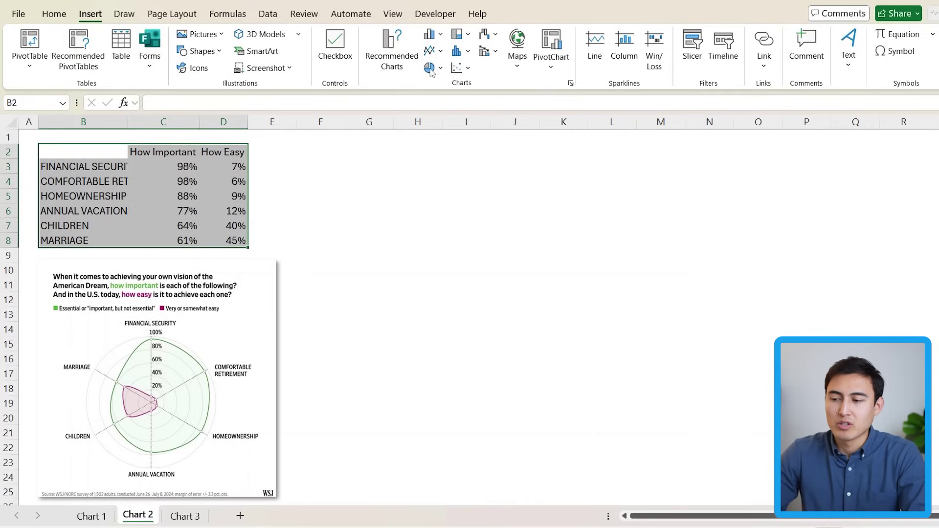
left_click(496, 37)
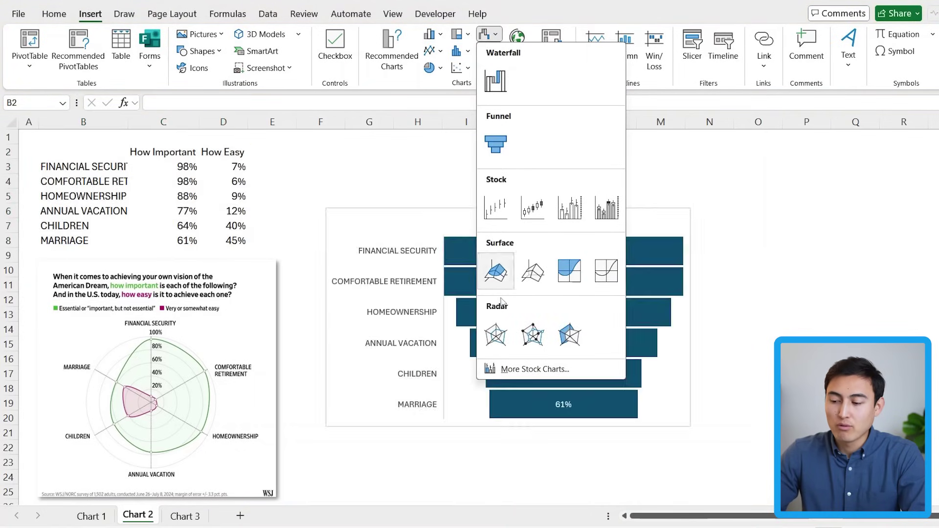
left_click(496, 335)
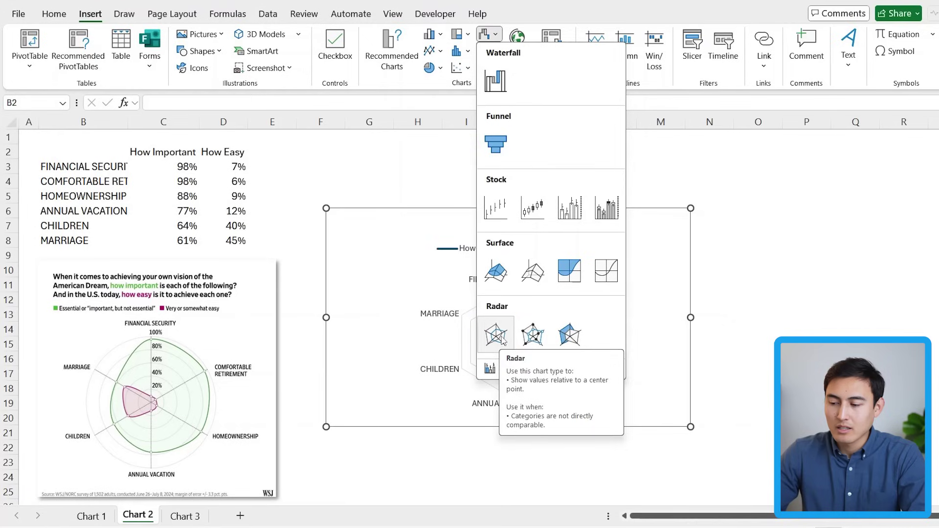
left_click(580, 334)
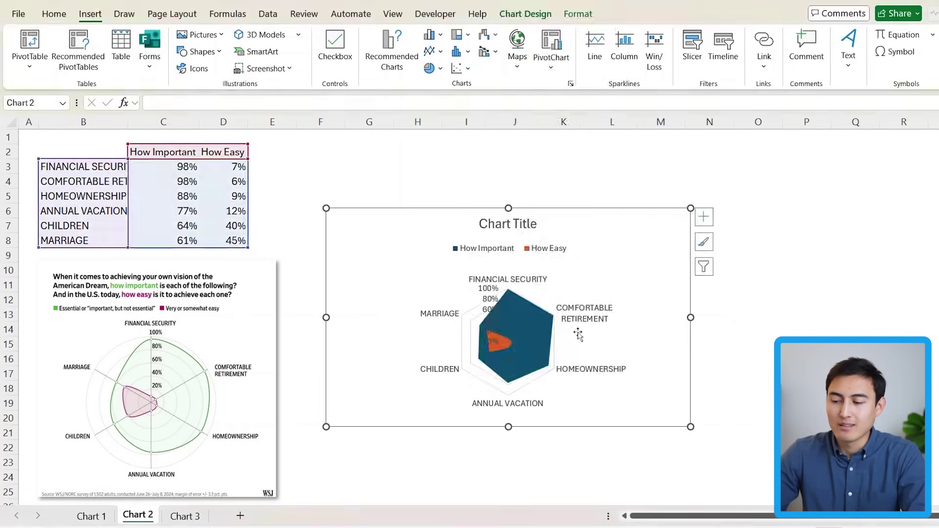
Delete the radar chart's title and stretch the chart upward to about 8.9 cm tall
left_click(513, 224)
key("Delete")
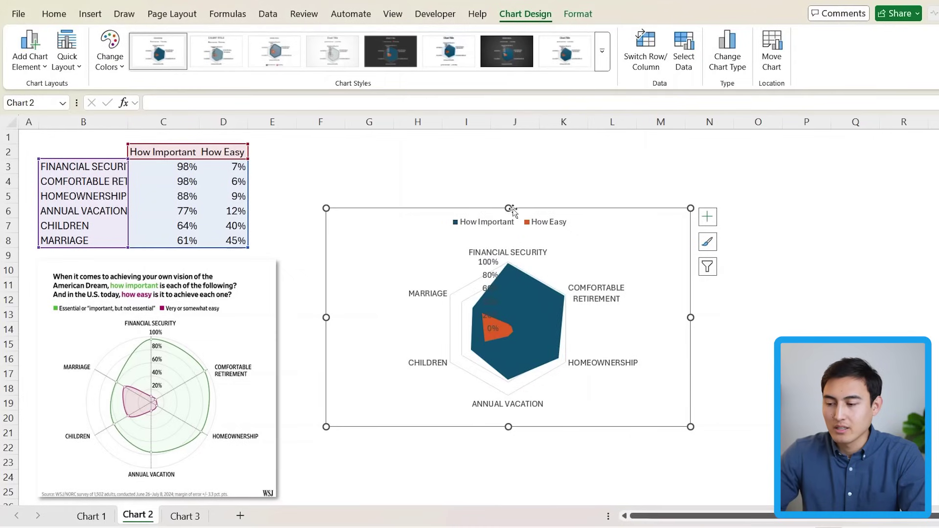
left_click_drag(509, 208, 518, 173)
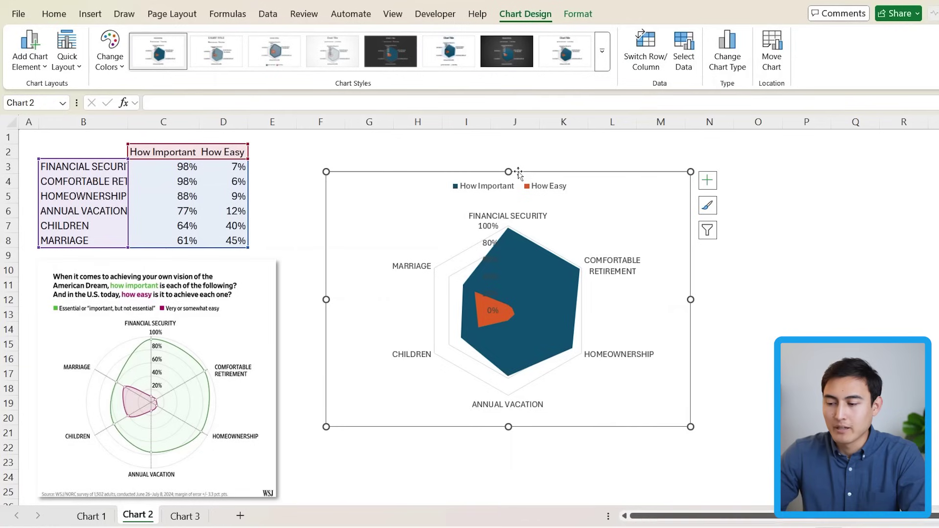
Fill the radar chart's How Important area with the lightest shade of the lighter green theme colour
left_click(554, 330)
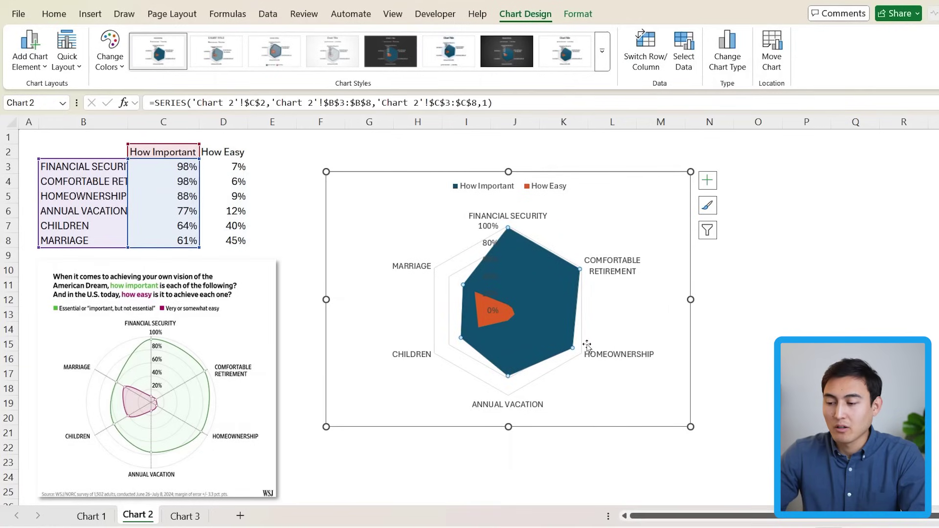
left_click(579, 14)
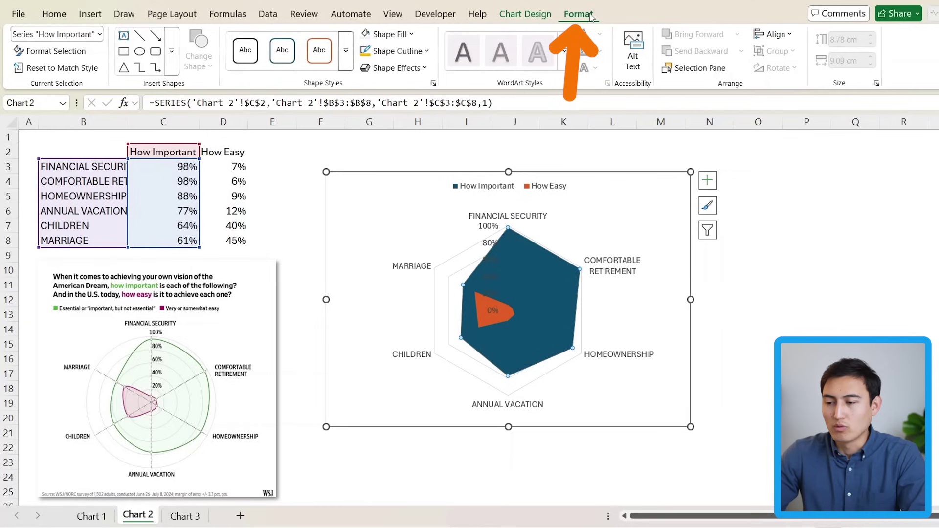
left_click(412, 34)
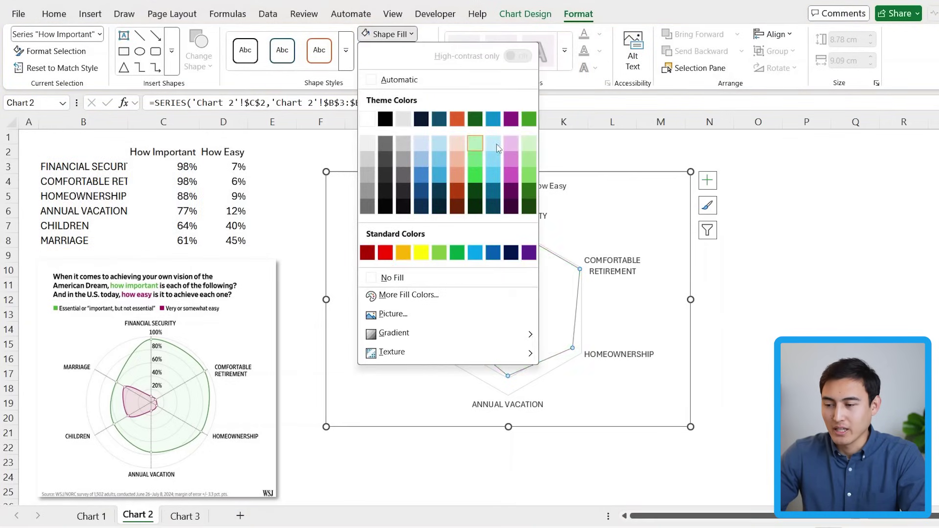
left_click(532, 144)
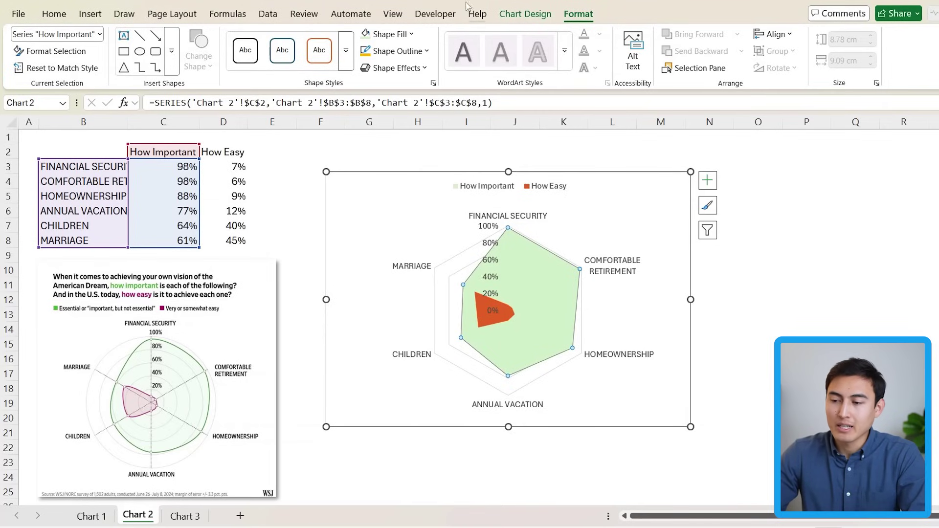
Fill the How Important area with a medium green (#8ED973) at 55% transparency
left_click(413, 34)
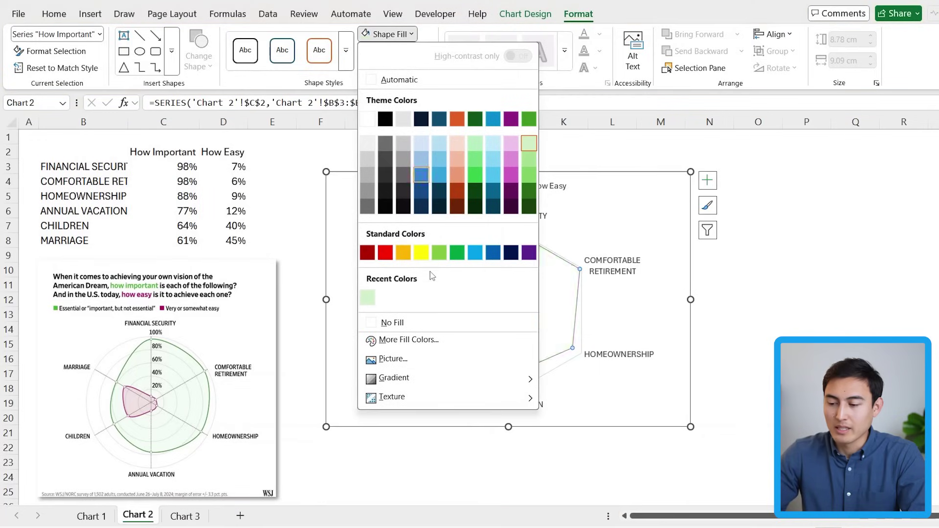
left_click(529, 175)
left_click(389, 34)
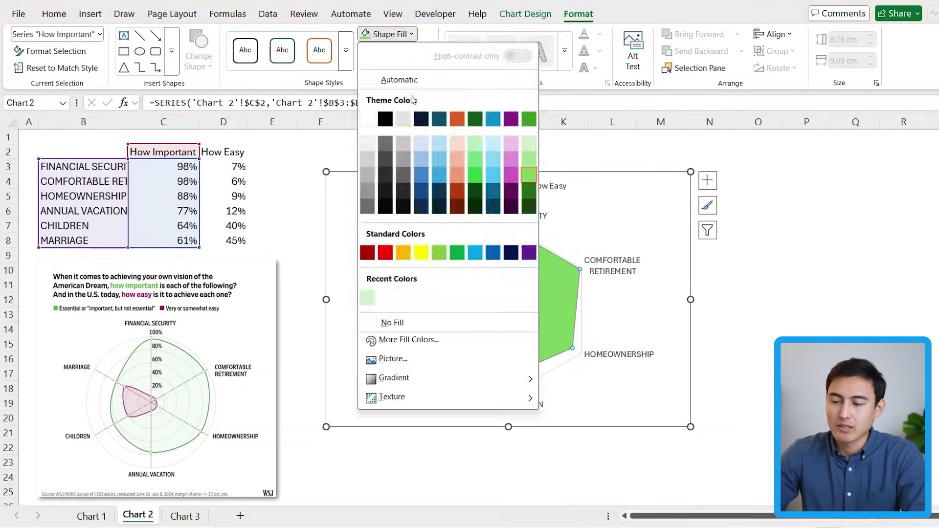
left_click(415, 346)
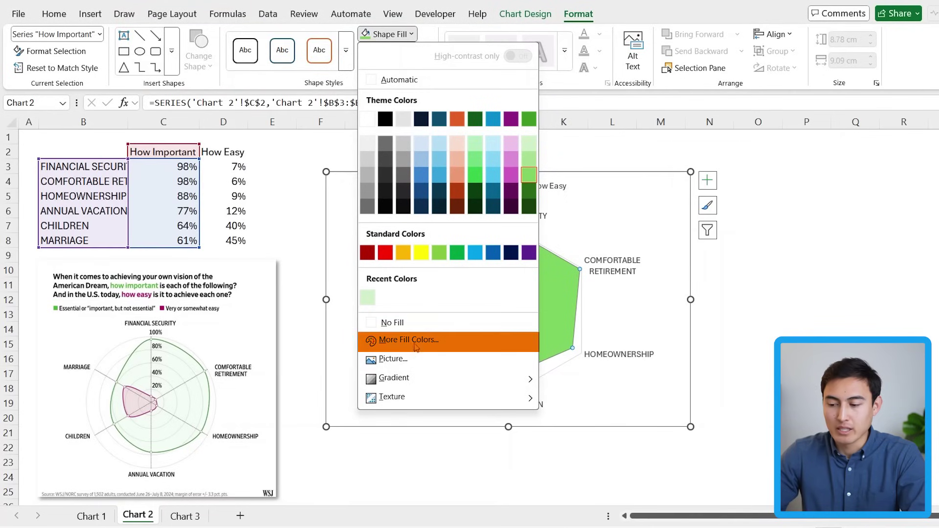
left_click(410, 343)
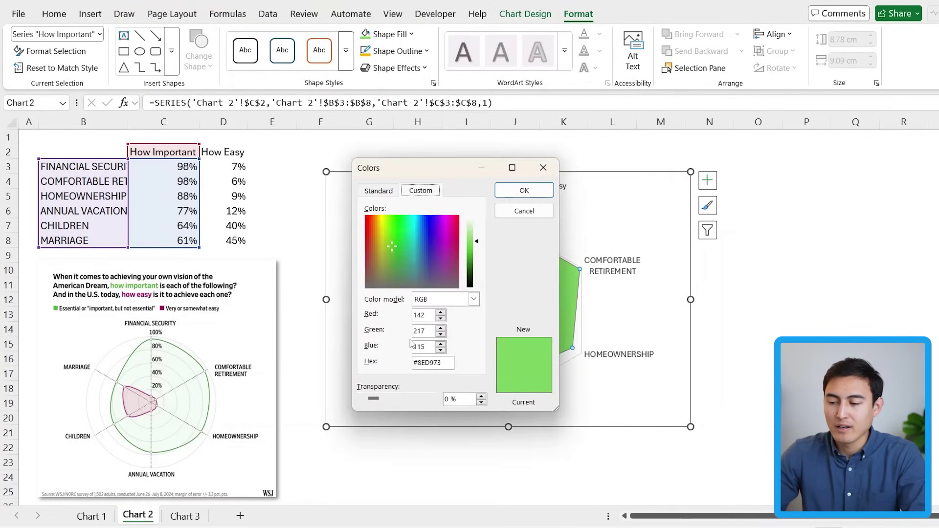
left_click(422, 190)
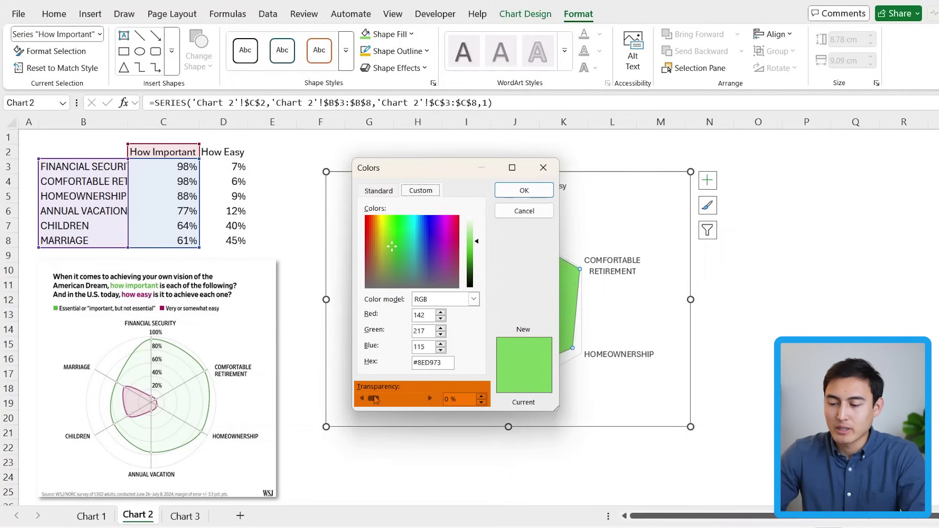
left_click_drag(392, 401, 398, 405)
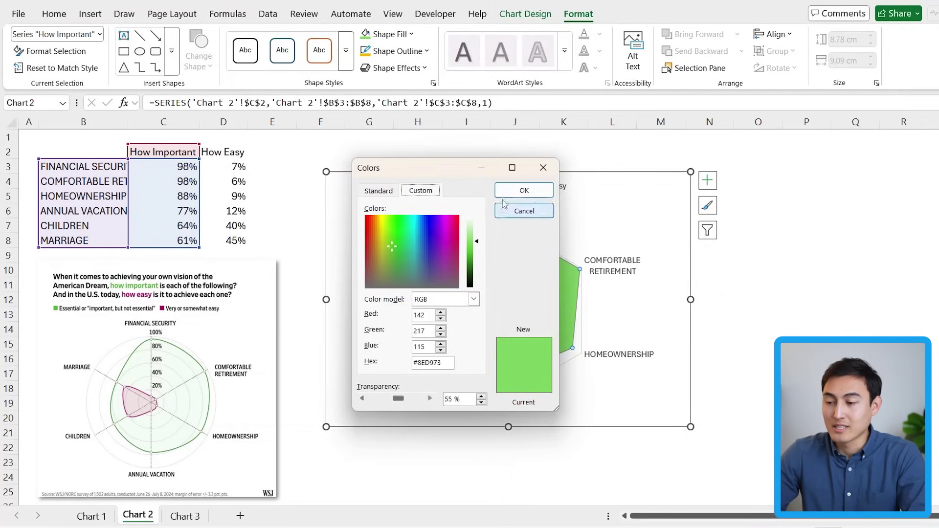
left_click(524, 190)
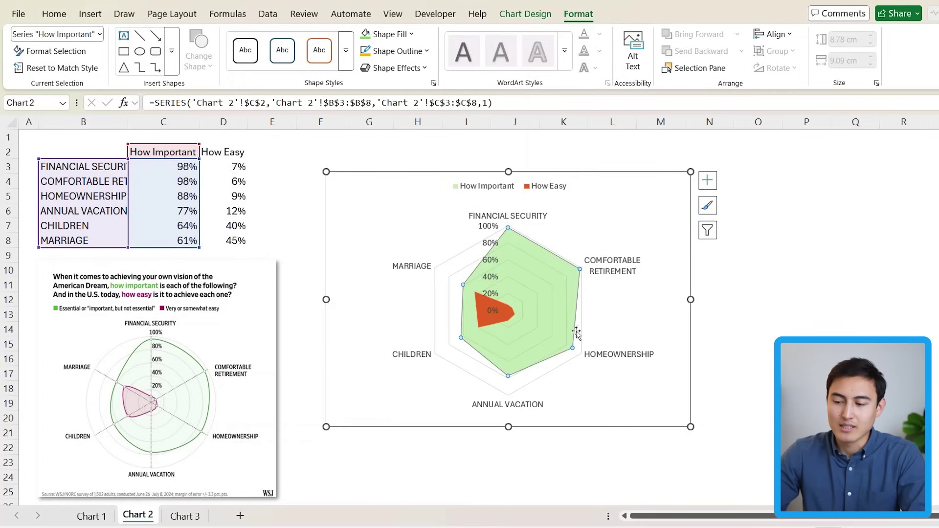
Recolour the semi-transparent How Important area with the lightest green theme shade and give it a full-strength green outline
left_click(411, 35)
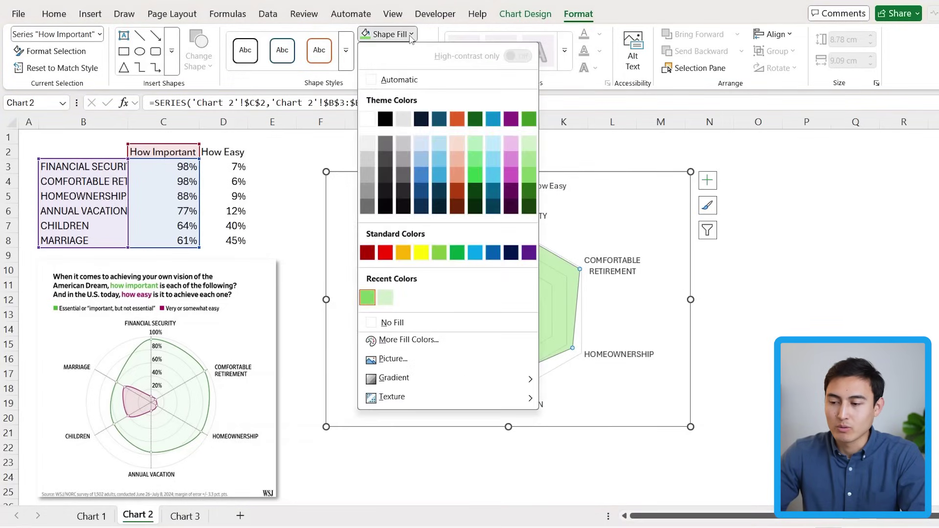
left_click(527, 144)
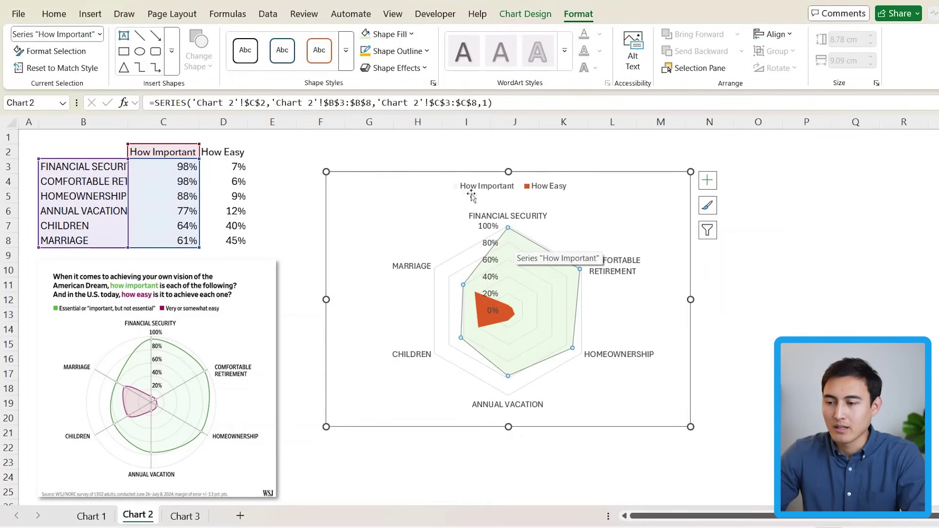
left_click(427, 51)
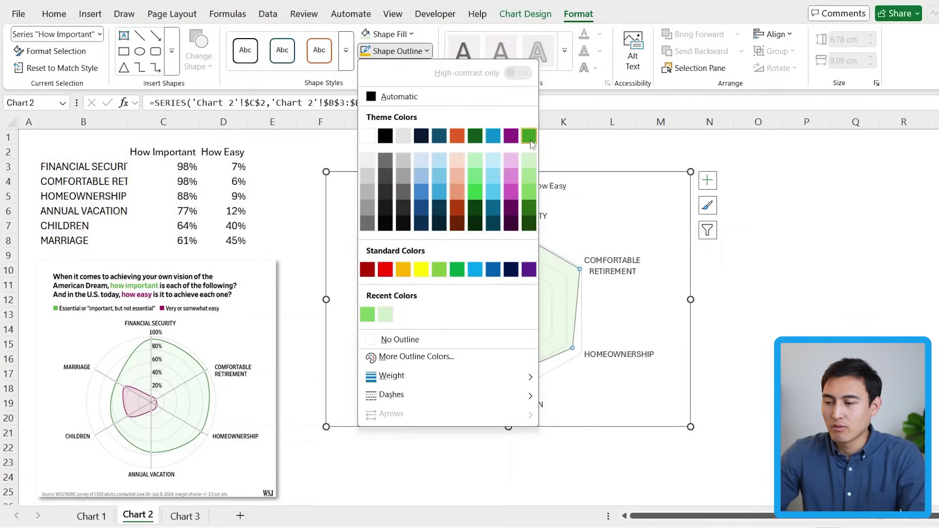
left_click(530, 136)
left_click(407, 235)
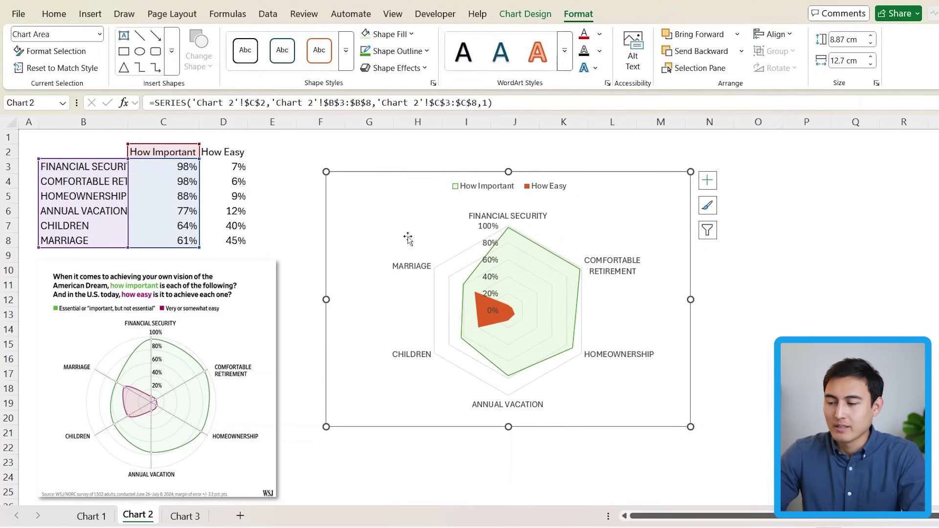
Fill the radar chart's How Easy area with the lightest purple theme shade (#F2CFEE) at 59% transparency
left_click(490, 323)
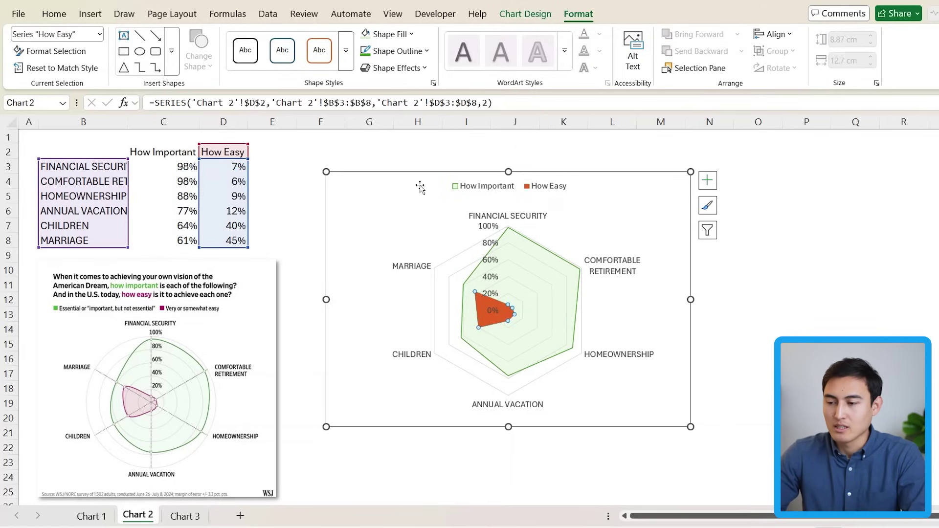
left_click(411, 35)
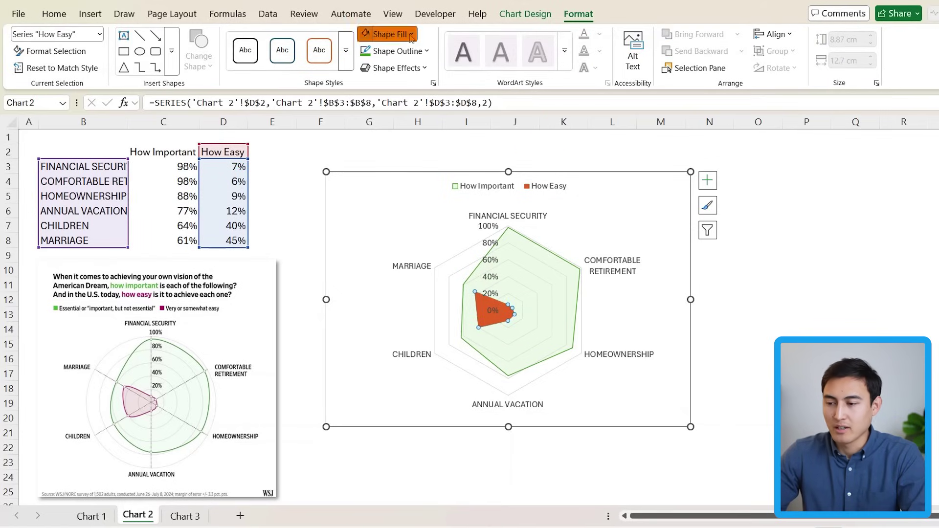
left_click(511, 144)
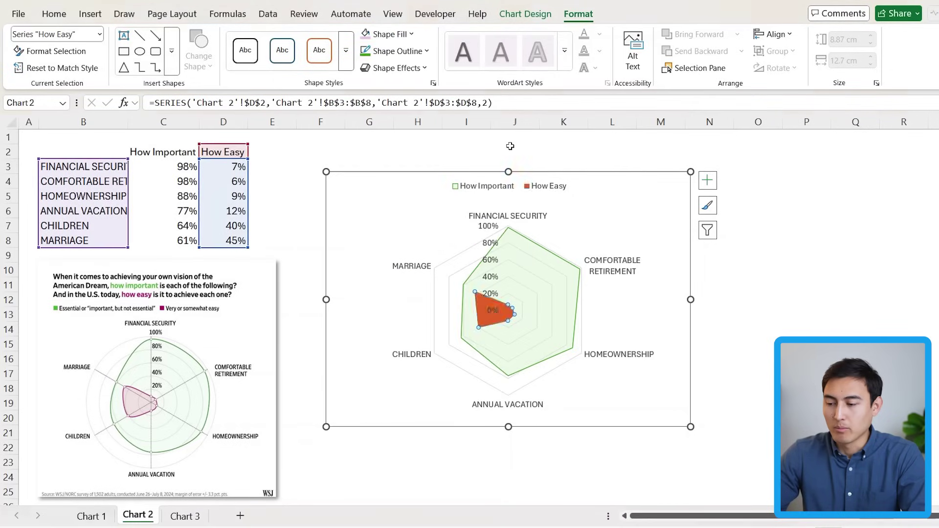
left_click(416, 37)
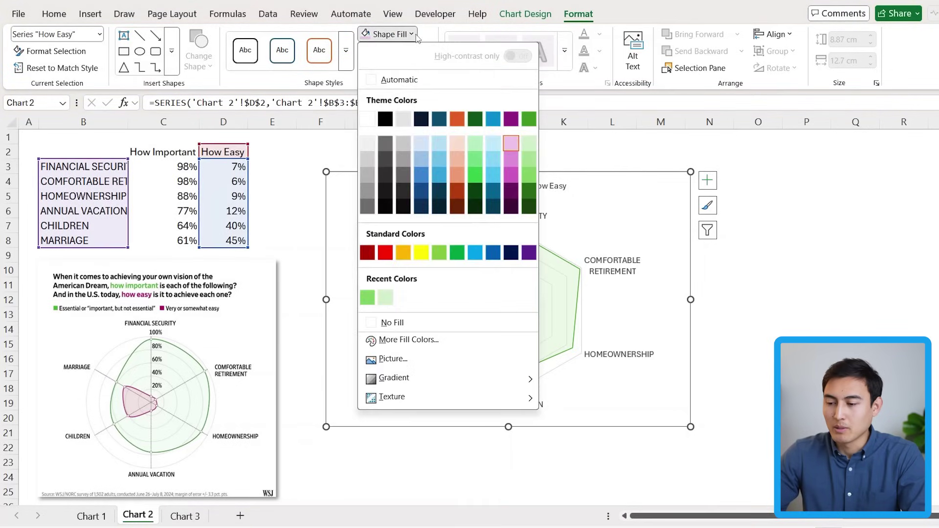
left_click(423, 344)
left_click(386, 402)
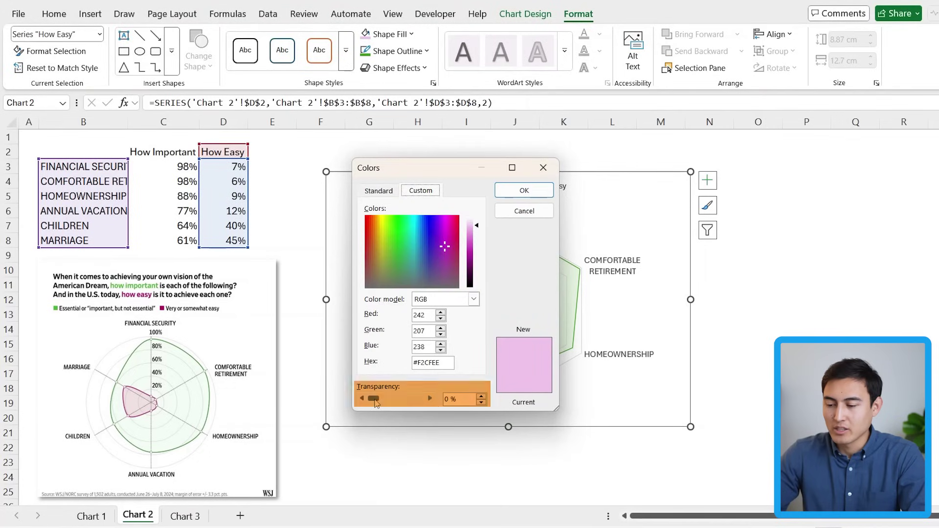
left_click_drag(397, 402, 403, 403)
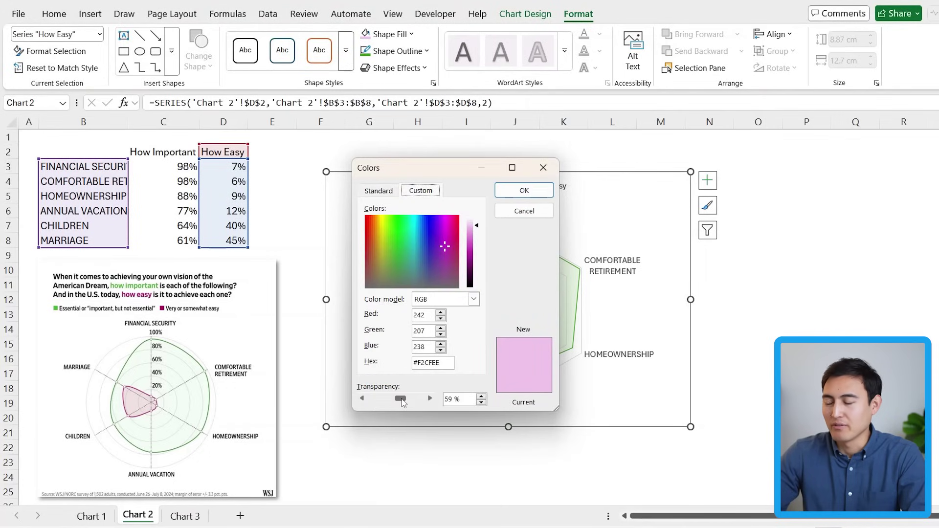
left_click(538, 190)
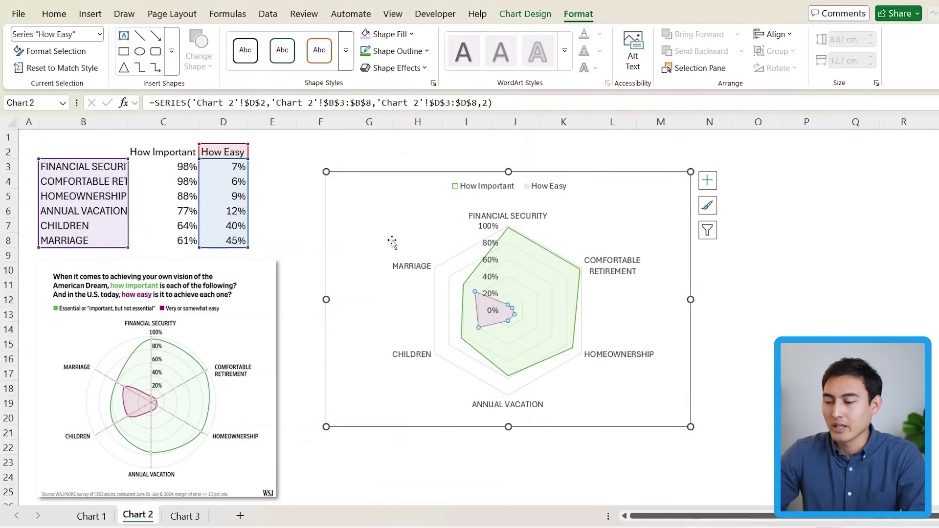
Give the How Easy area a full-strength purple theme outline and return the selection to the whole chart
left_click(425, 51)
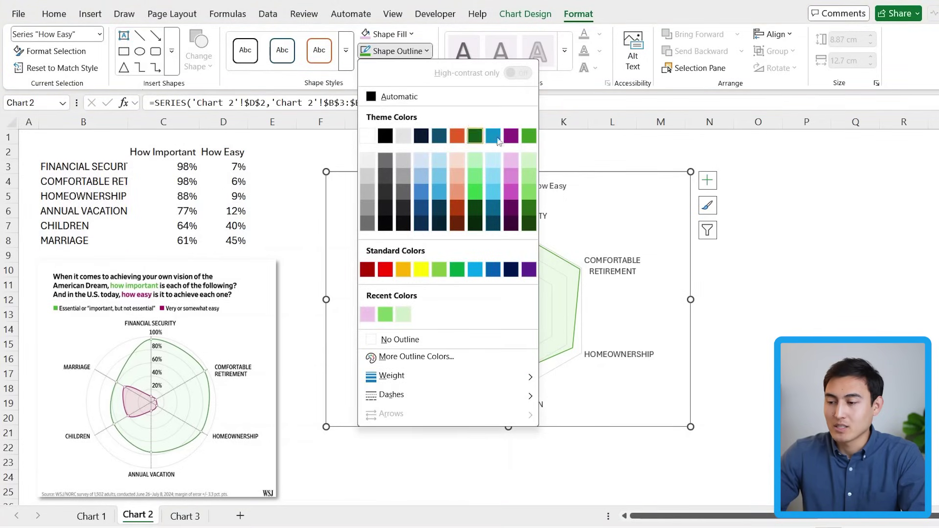
left_click(512, 140)
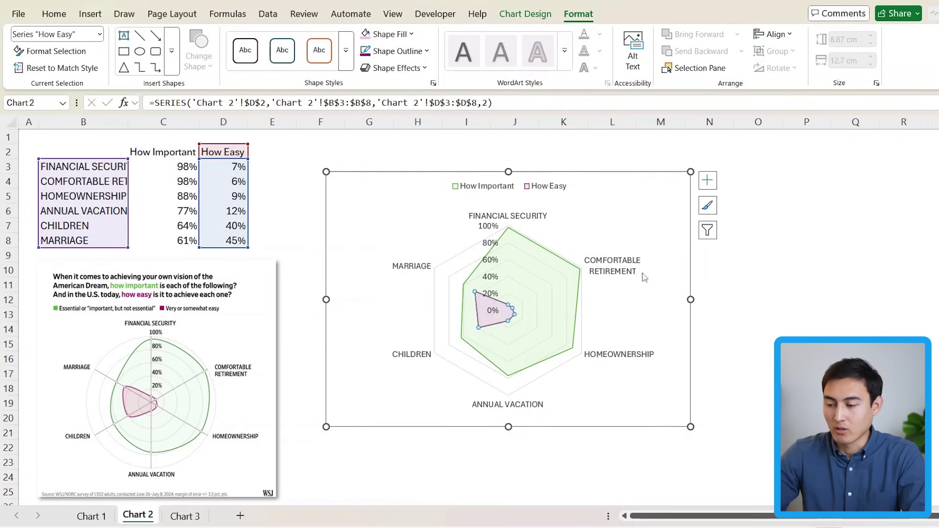
left_click(666, 290)
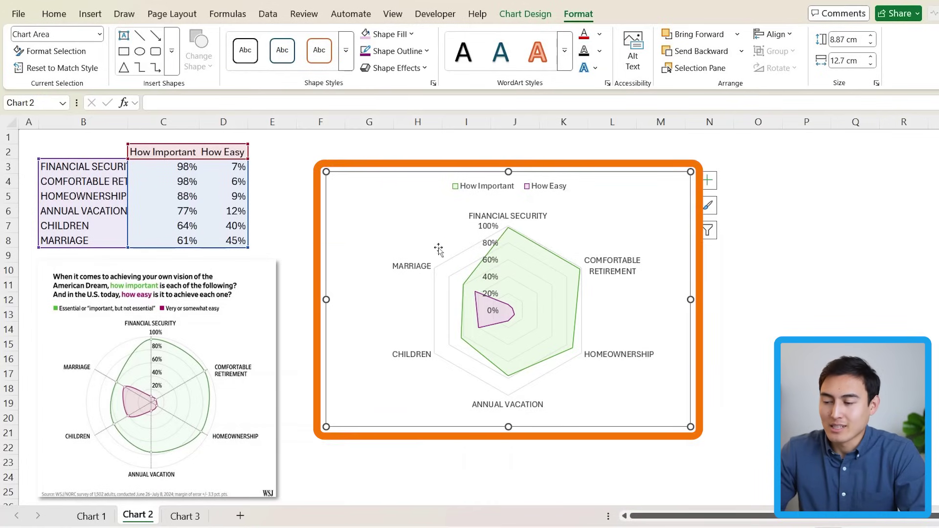
Compare the radar chart variants and change the chart type to Radar with Markers
left_click(538, 21)
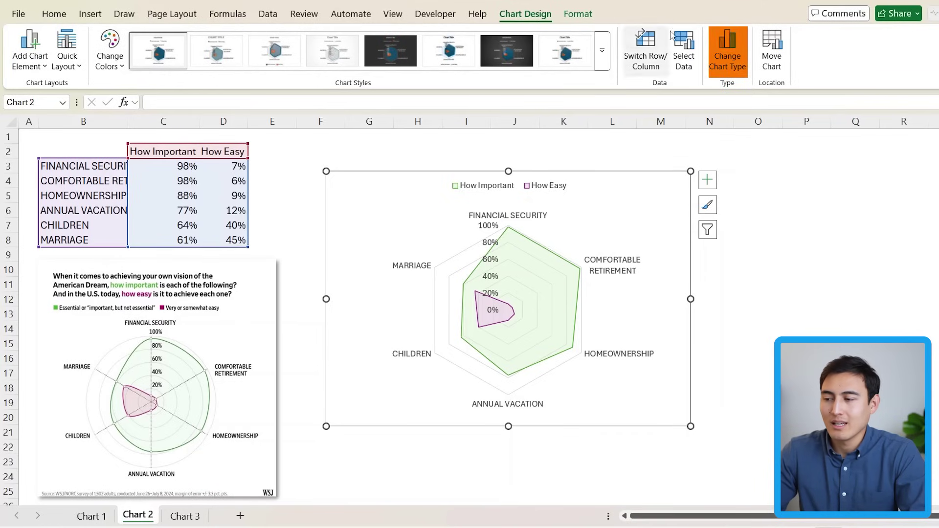
left_click(727, 51)
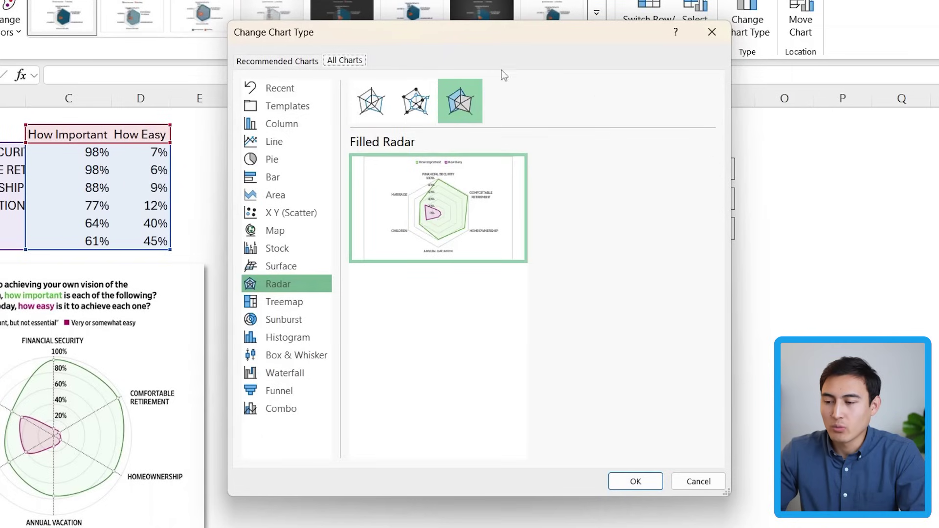
left_click(412, 112)
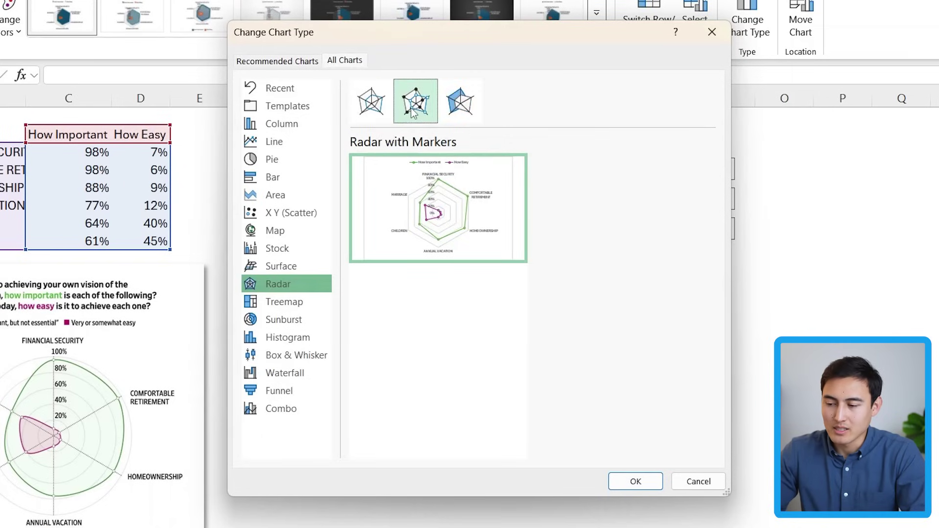
mouse_move(480, 207)
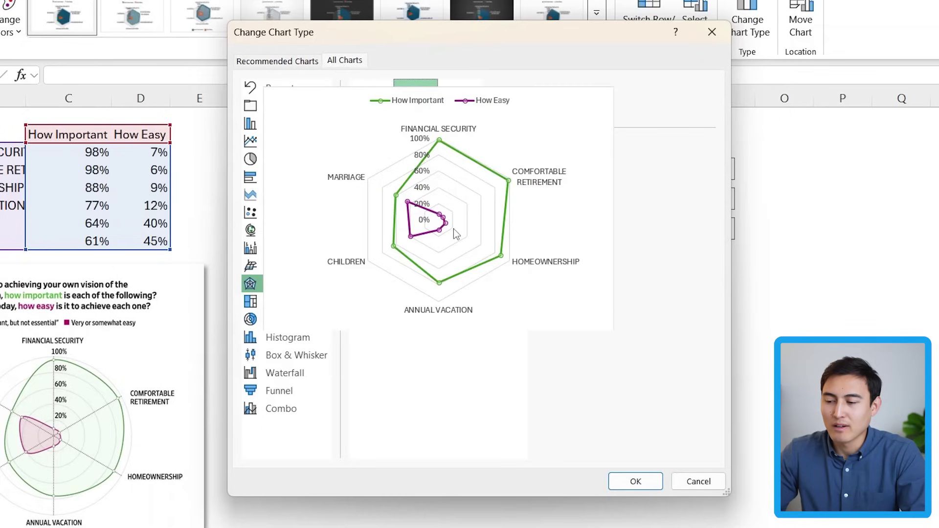
left_click(462, 101)
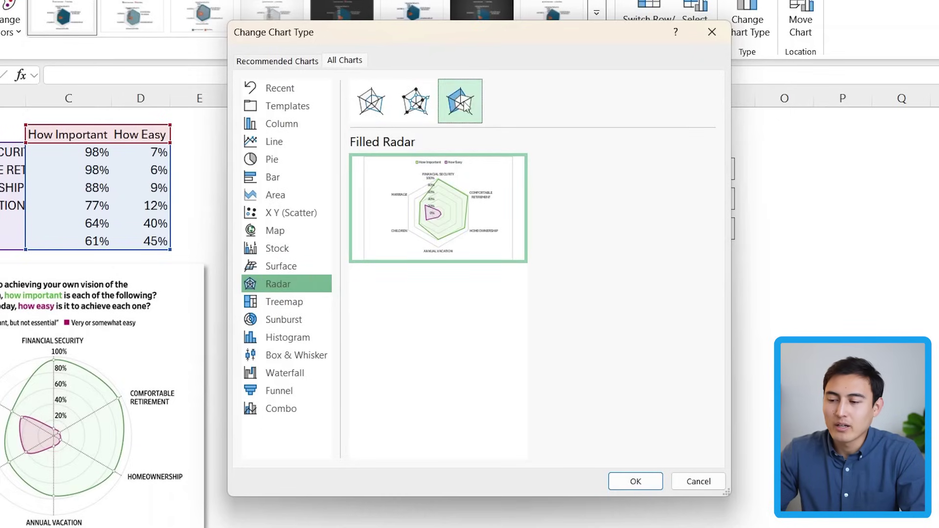
left_click(420, 107)
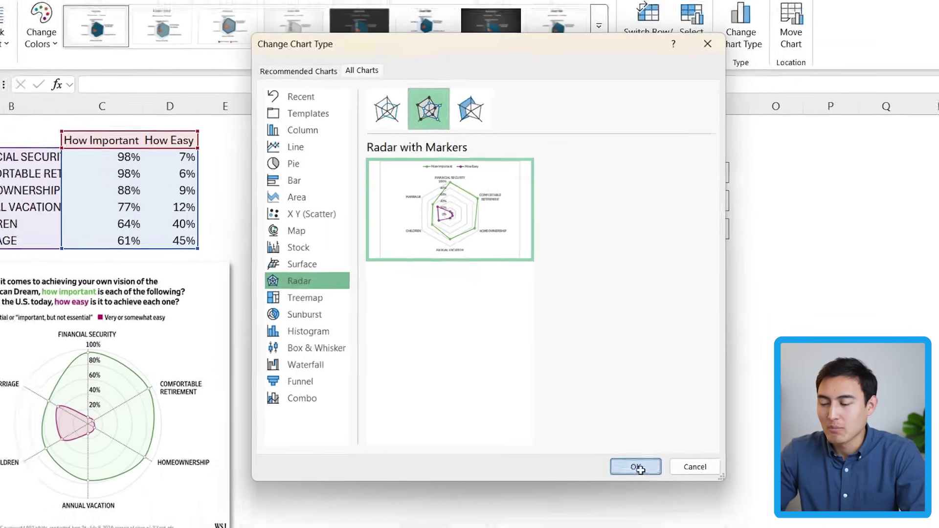
left_click(636, 481)
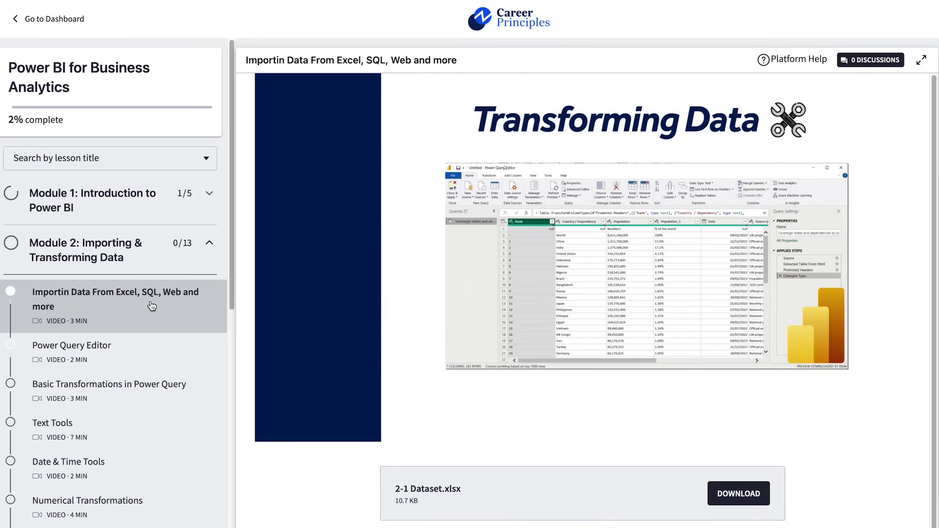
scroll(152, 306, "down", 1)
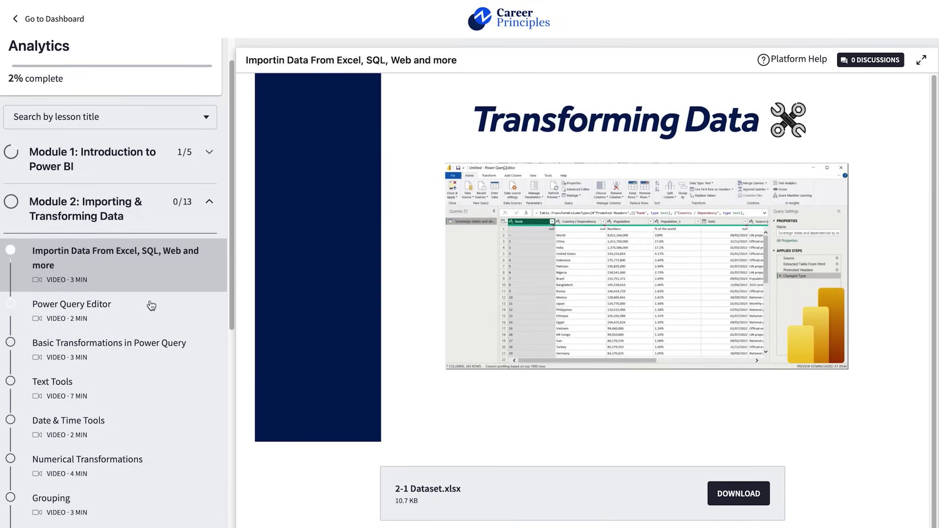
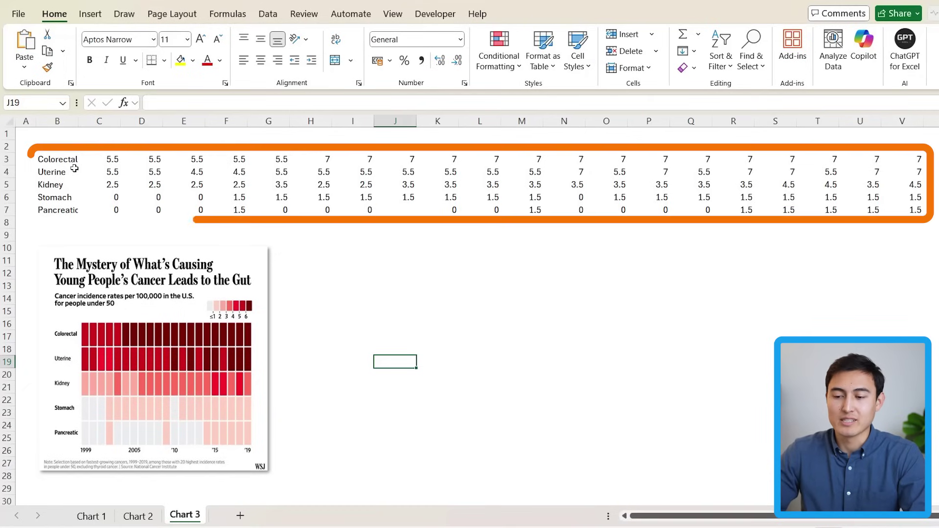
left_click(97, 160)
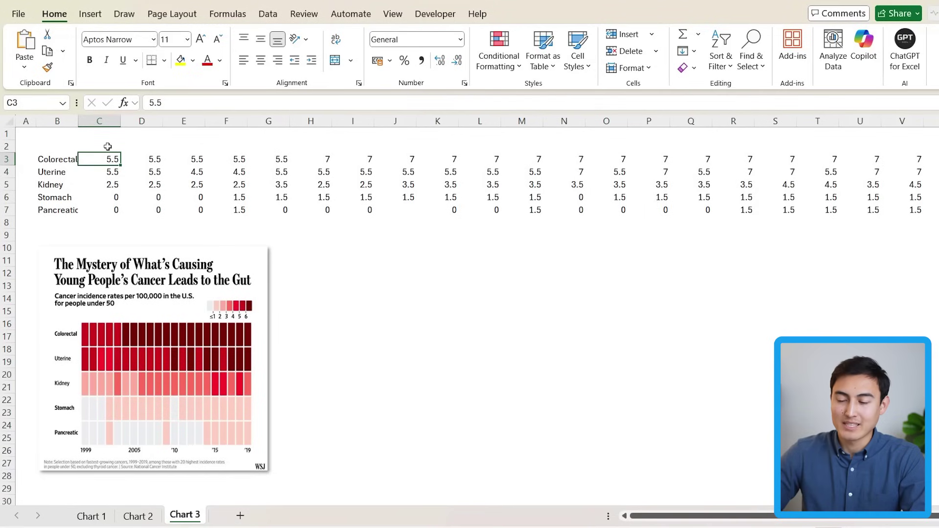
left_click_drag(120, 121, 92, 120)
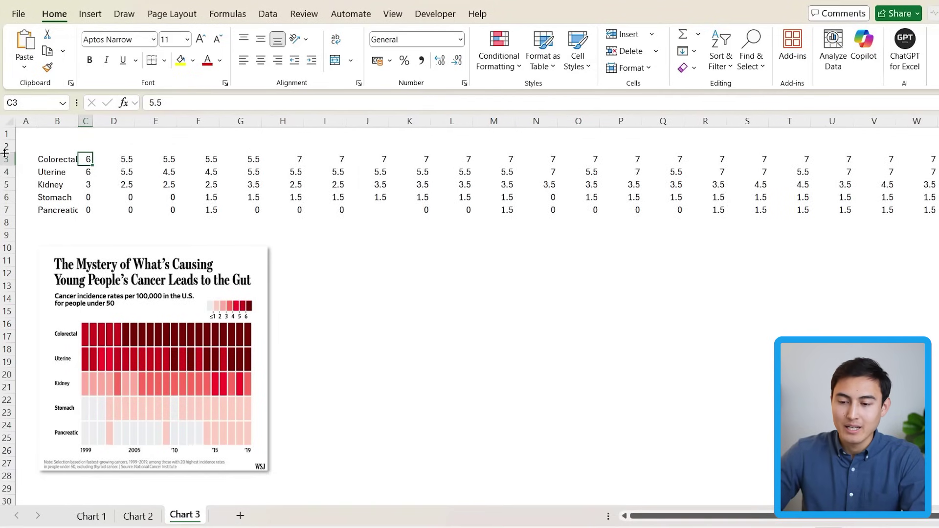
left_click_drag(11, 165, 10, 207)
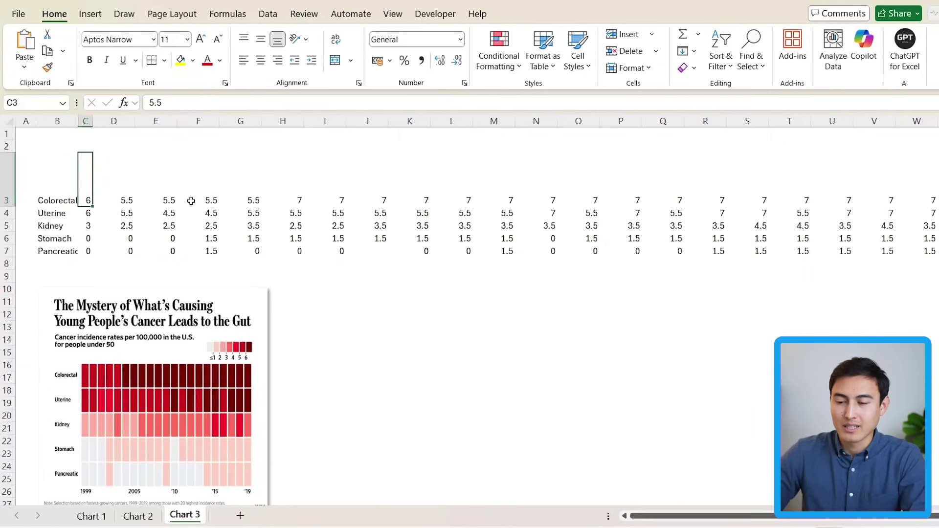
key("ctrl+z")
key("ctrl+z")
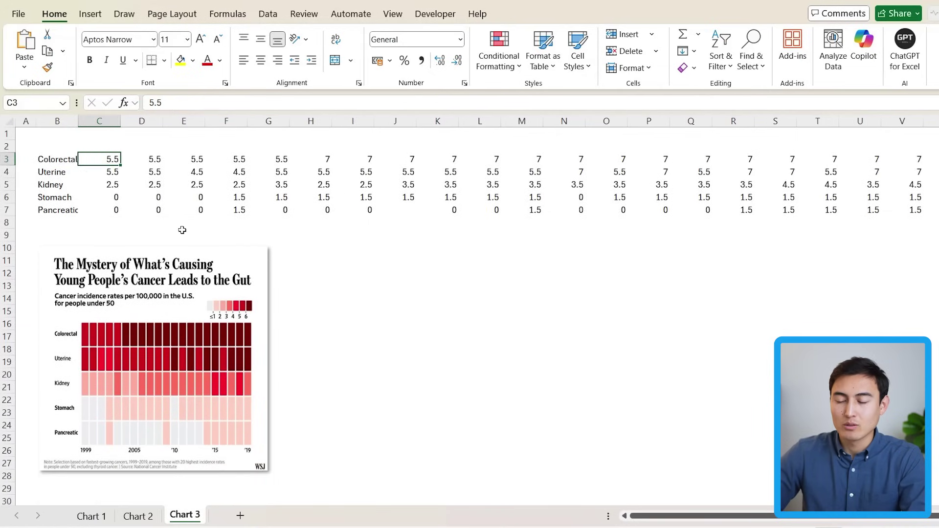
Set the width of columns C through W on the Chart 3 sheet to 2.3
left_click(105, 119)
left_click_drag(105, 120, 904, 120)
left_click_drag(42, 119, 41, 119)
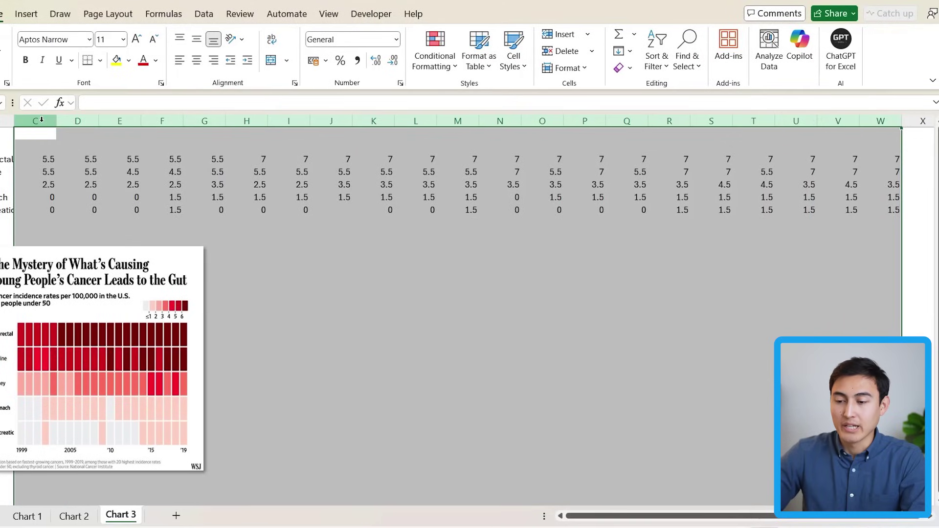
right_click(42, 119)
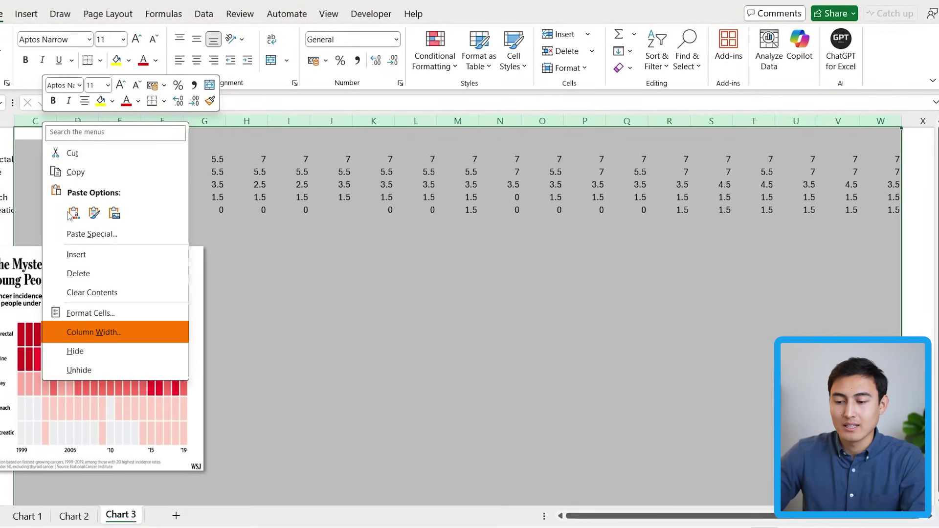
left_click(94, 332)
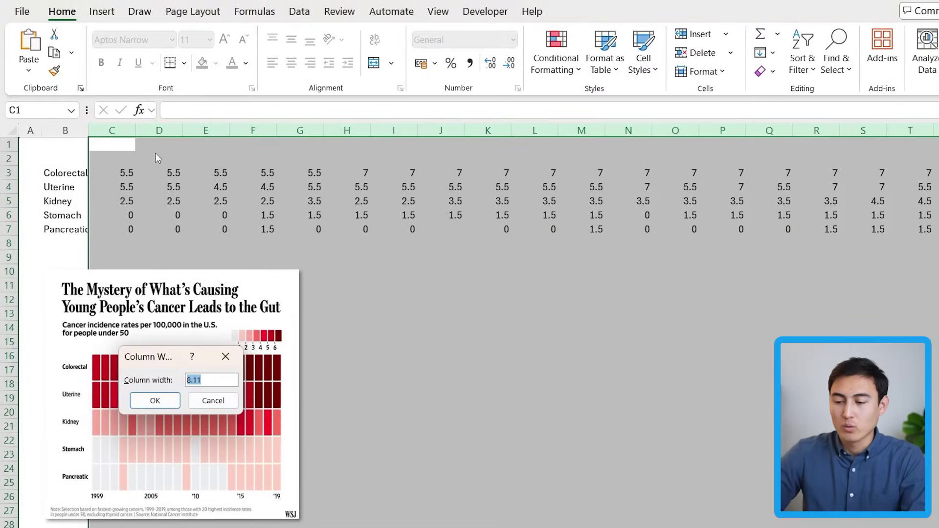
type("2.3")
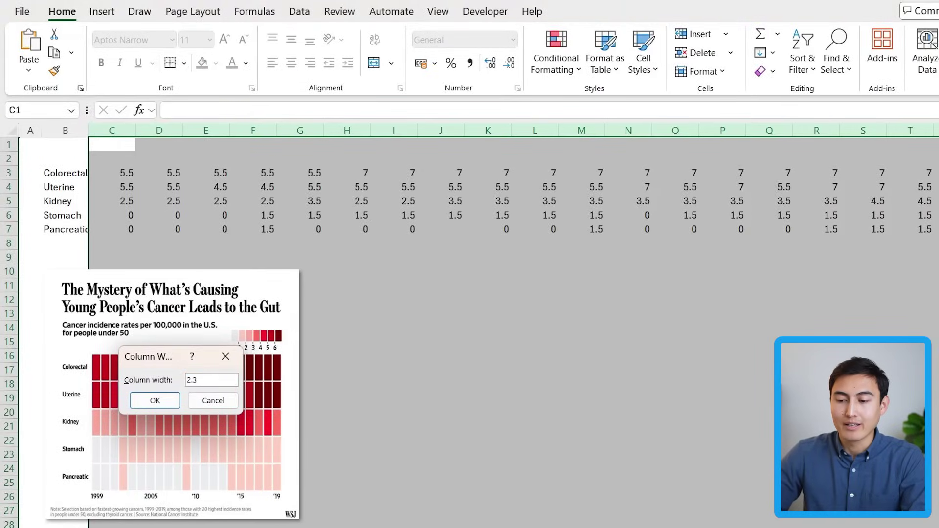
key("Return")
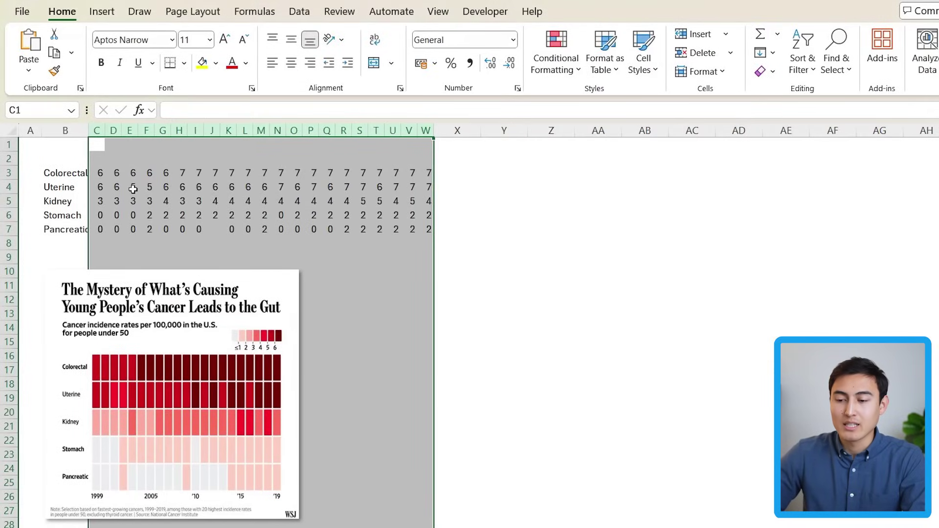
Increase the height of data rows 3 through 7, Colorectal to Pancreatic, to more than three times the default
left_click_drag(8, 172, 8, 229)
right_click(9, 174)
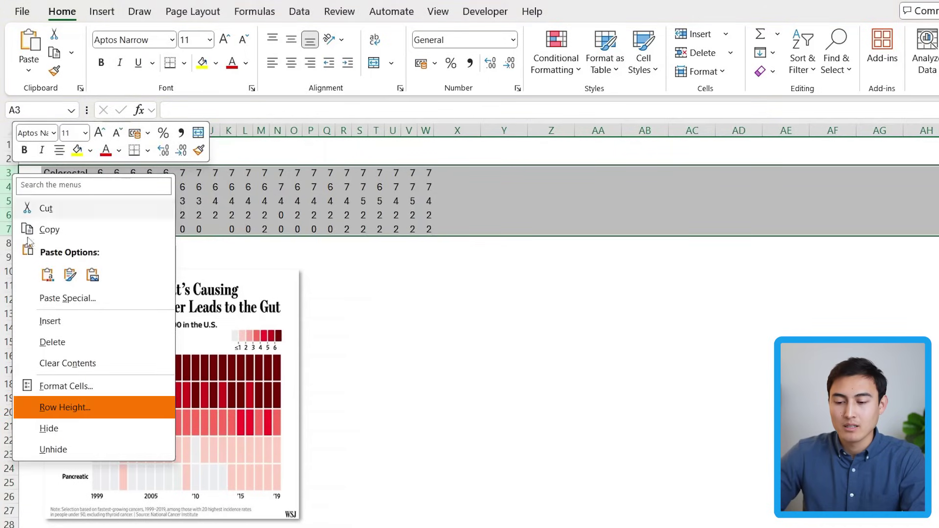
left_click(79, 413)
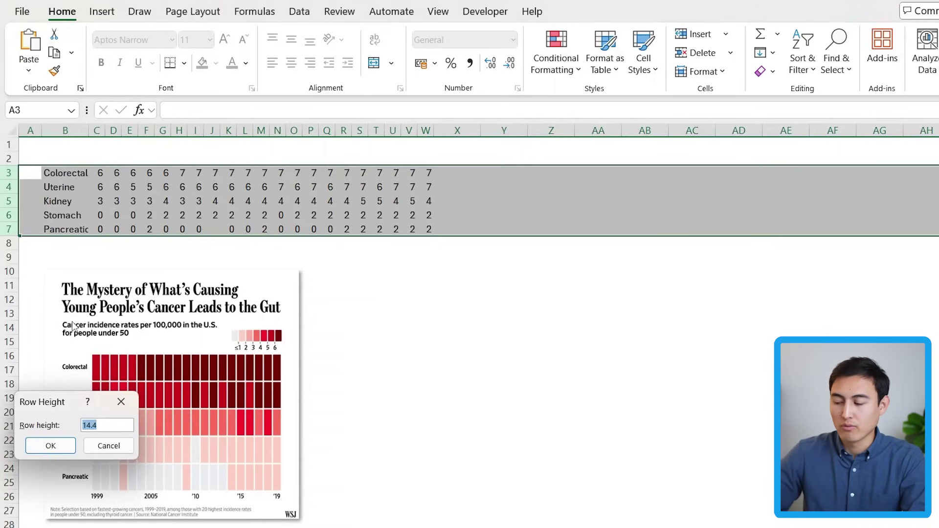
key("Return")
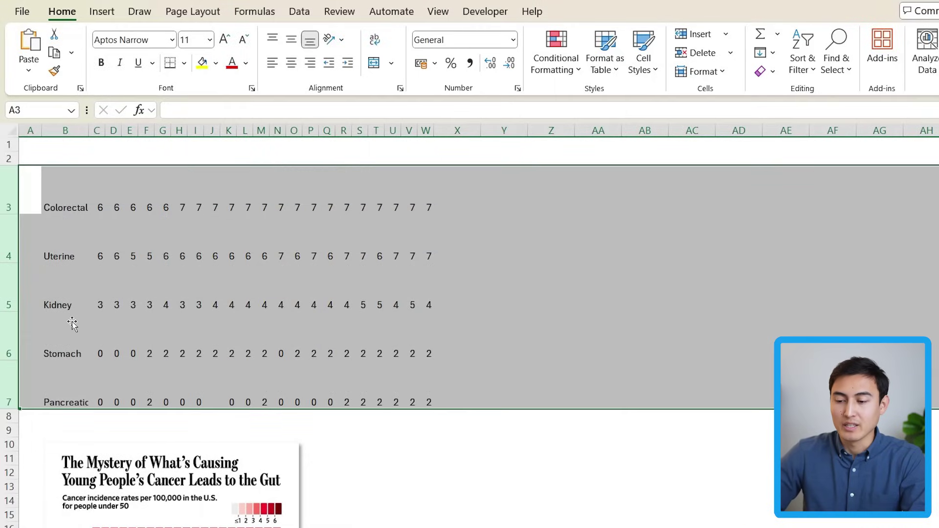
Fill the data range C3:W7 with the second-lightest grey shade of white and move the reference heatmap picture beside the grid, up to column AC
key("Right")
key("Right")
key("ctrl+shift+Down")
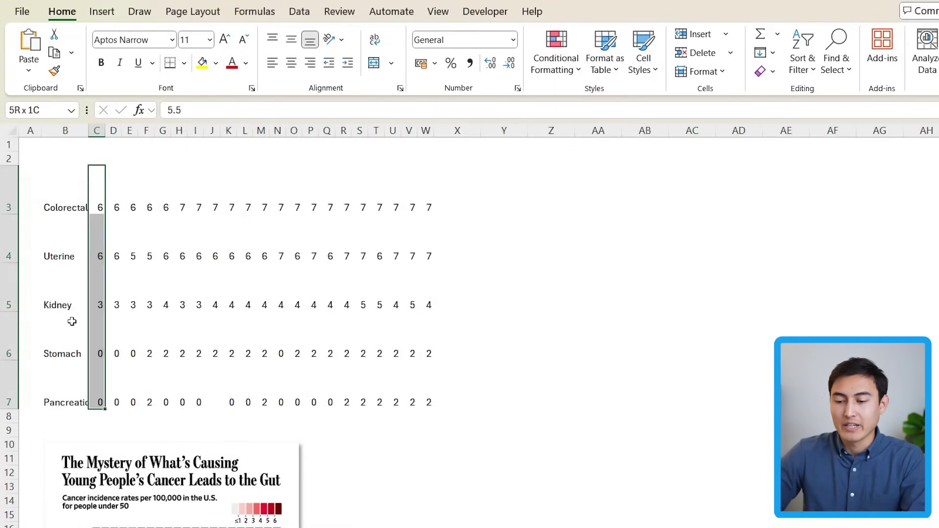
key("ctrl+shift+Right")
key("alt+h")
key("h")
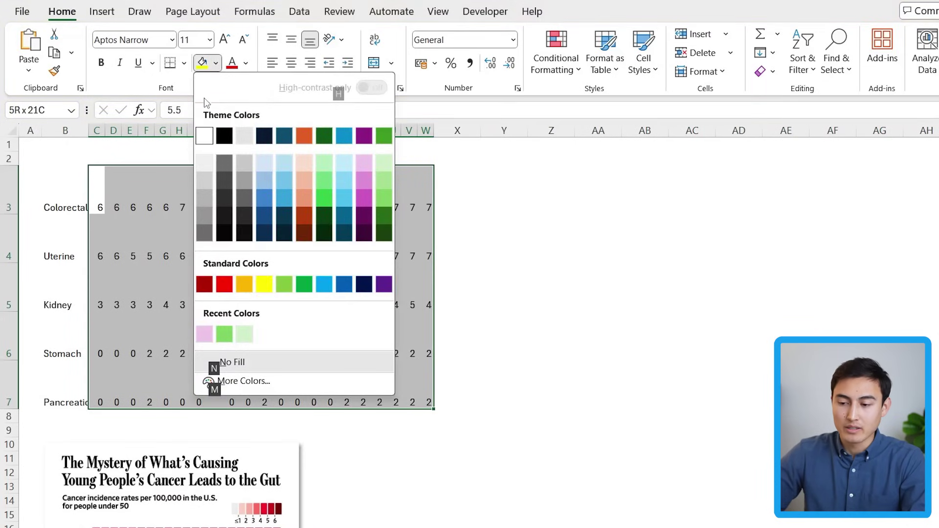
key("Down")
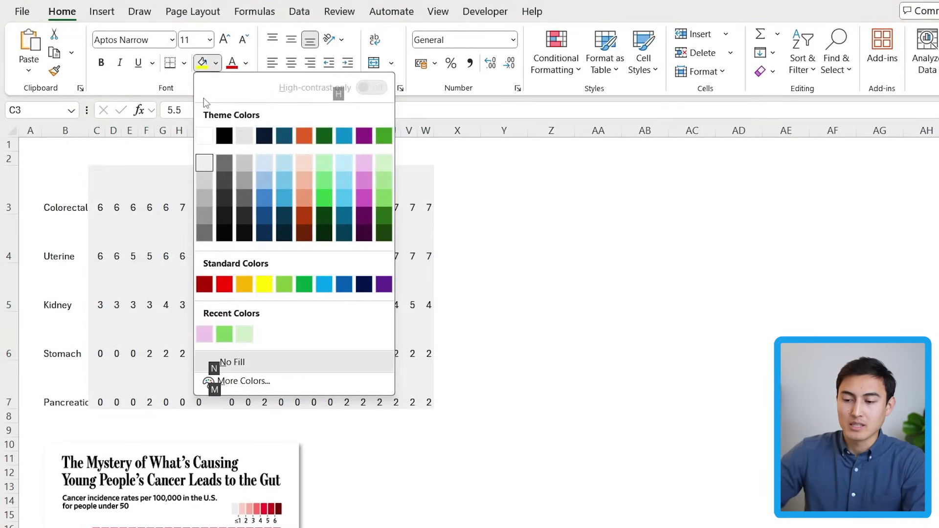
key("Down")
key("Return")
left_click_drag(289, 459, 722, 185)
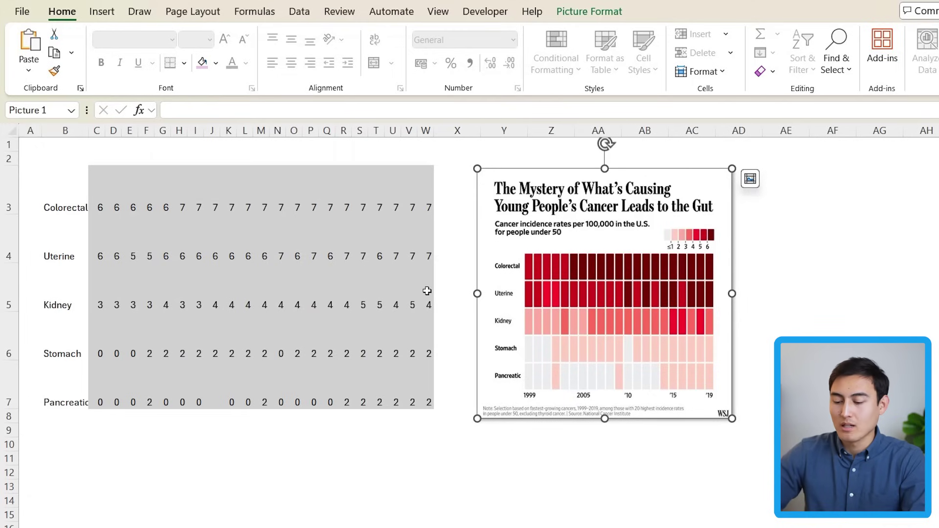
Select the data range C3:W7 and set the border line colour to white
key("Escape")
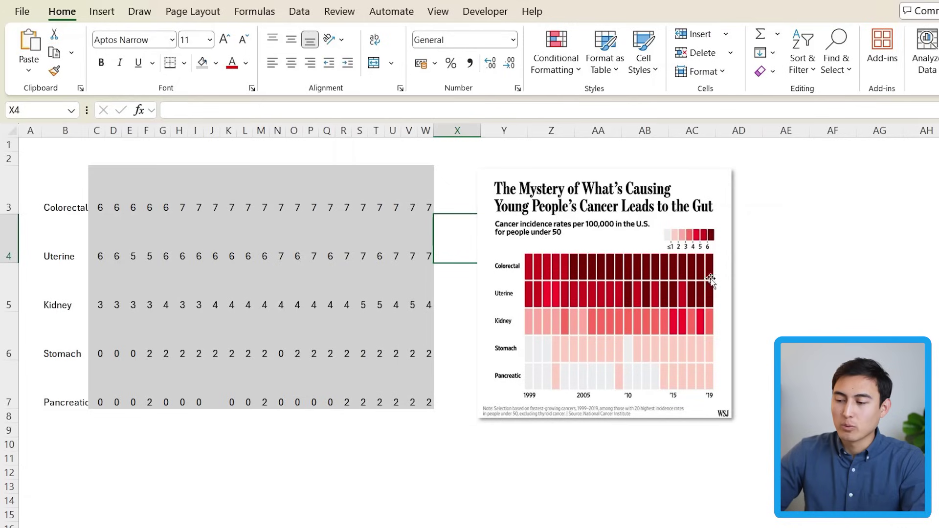
left_click(106, 173)
key("ctrl+a")
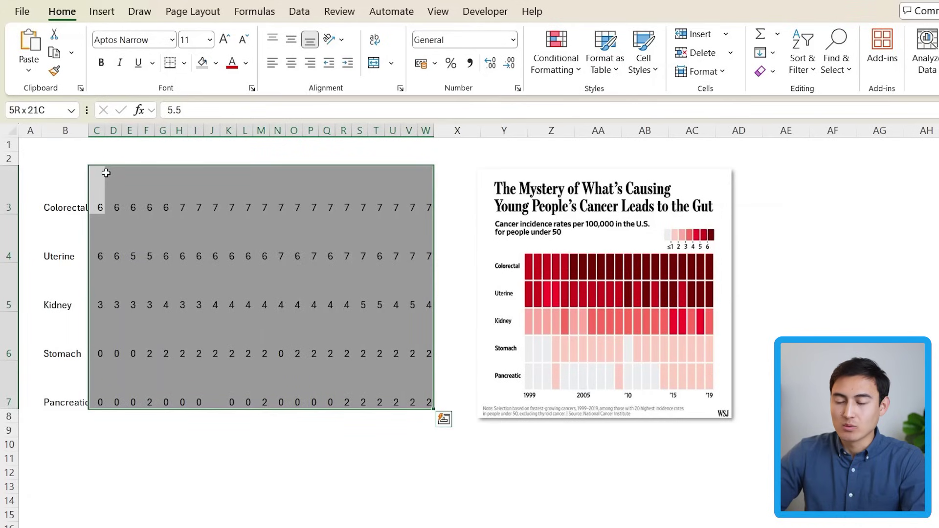
left_click(185, 63)
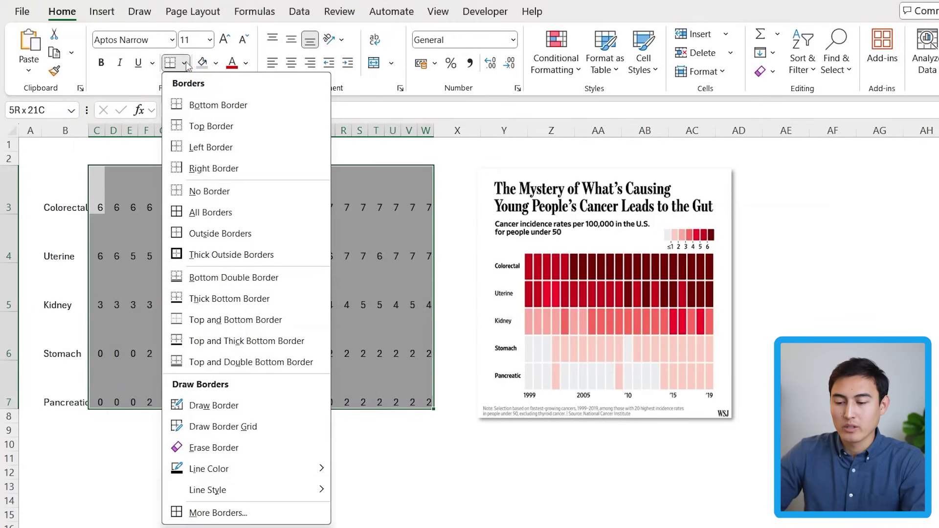
mouse_move(262, 473)
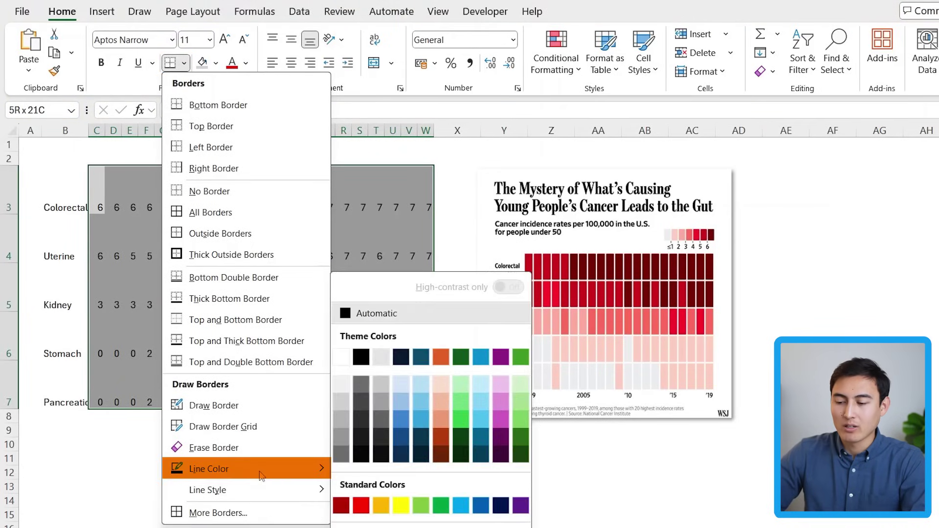
left_click(341, 358)
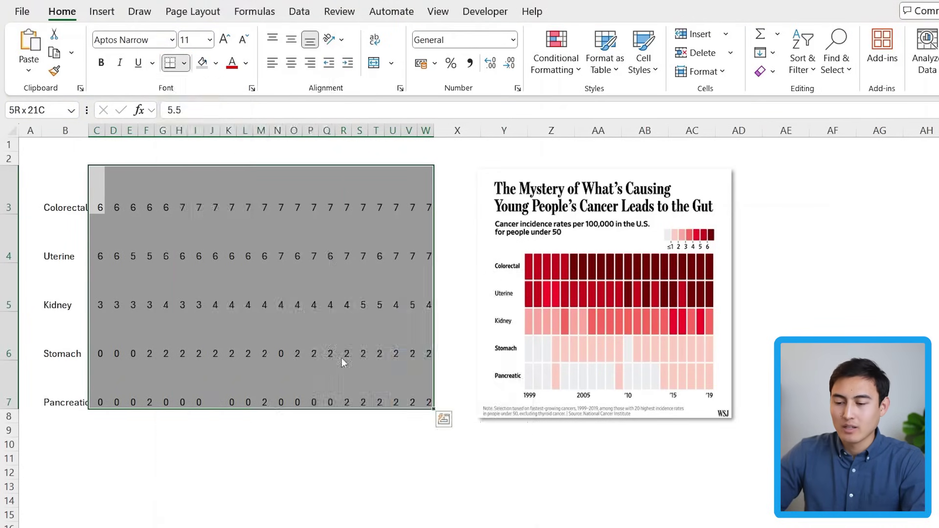
Set the border line style to the thickest solid line and apply all borders to the data range C3:W7
left_click(184, 63)
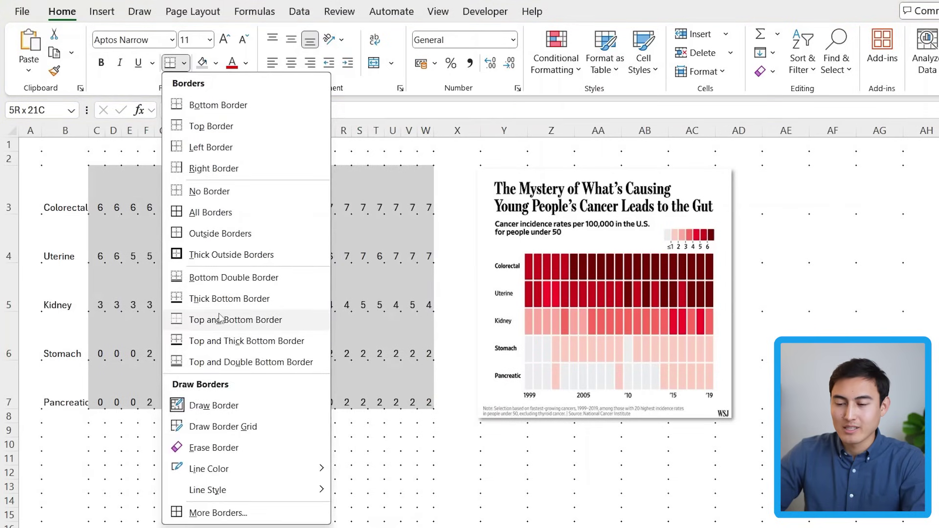
mouse_move(247, 490)
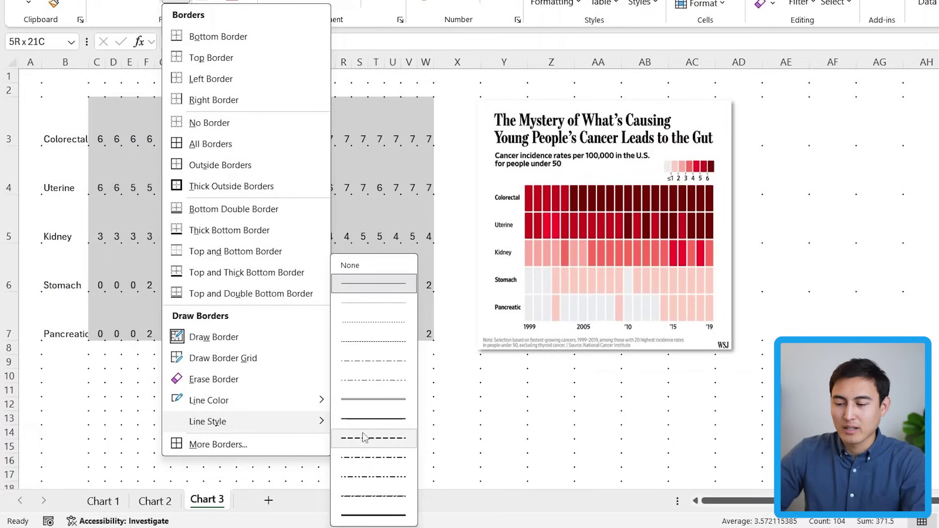
left_click(381, 515)
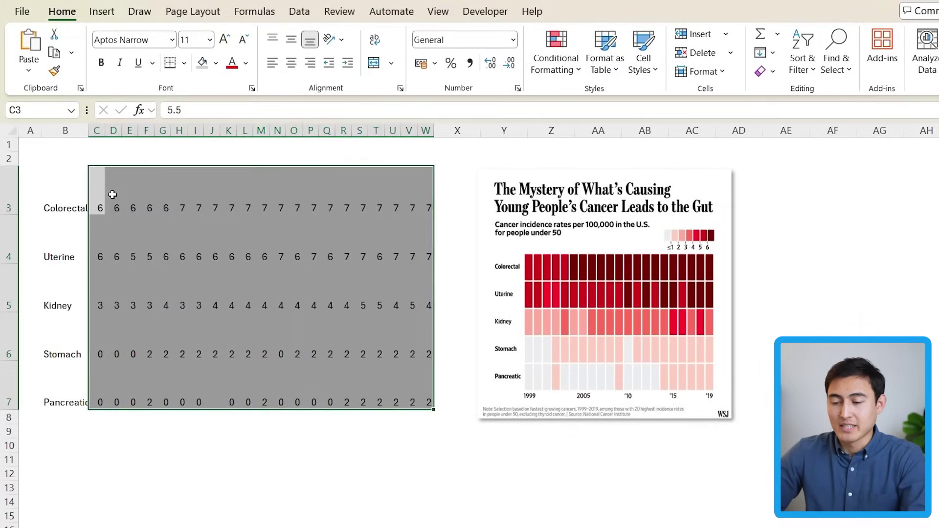
left_click(184, 63)
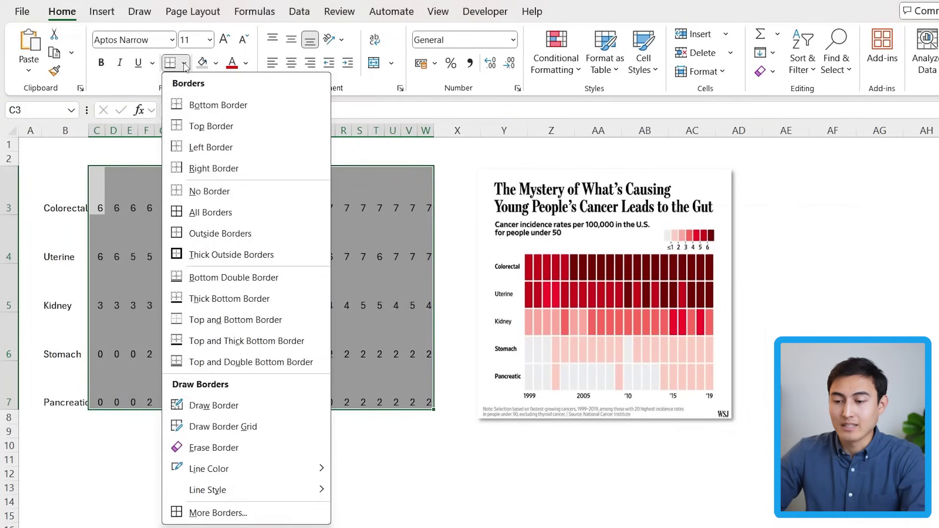
left_click(224, 213)
key("Down")
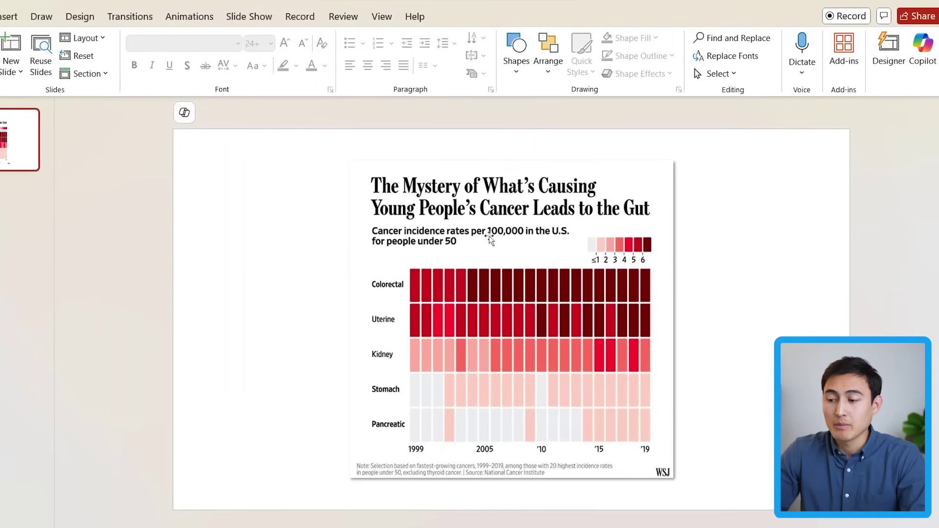
Switch to PowerPoint and draw a rectangle about 4.5 cm wide and 3.2 cm high beside the heatmap picture
left_click(450, 297)
left_click(232, 238)
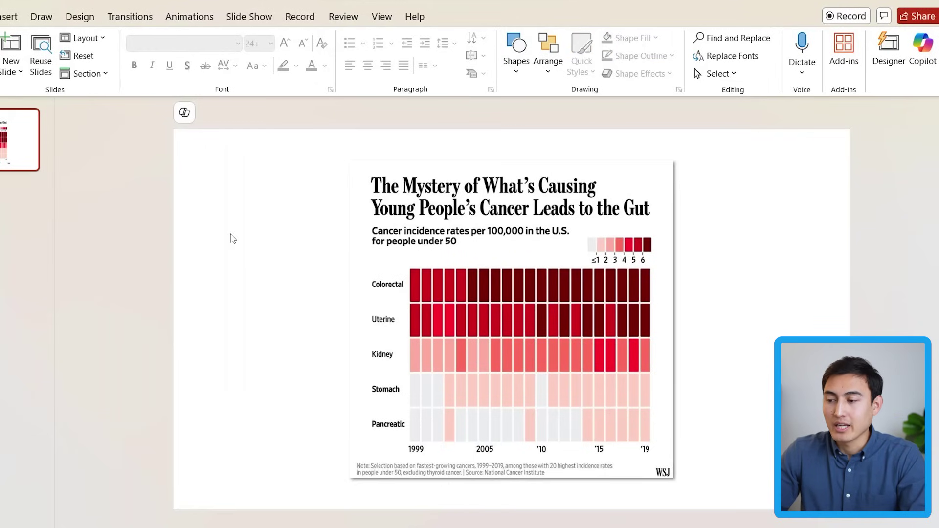
left_click(516, 49)
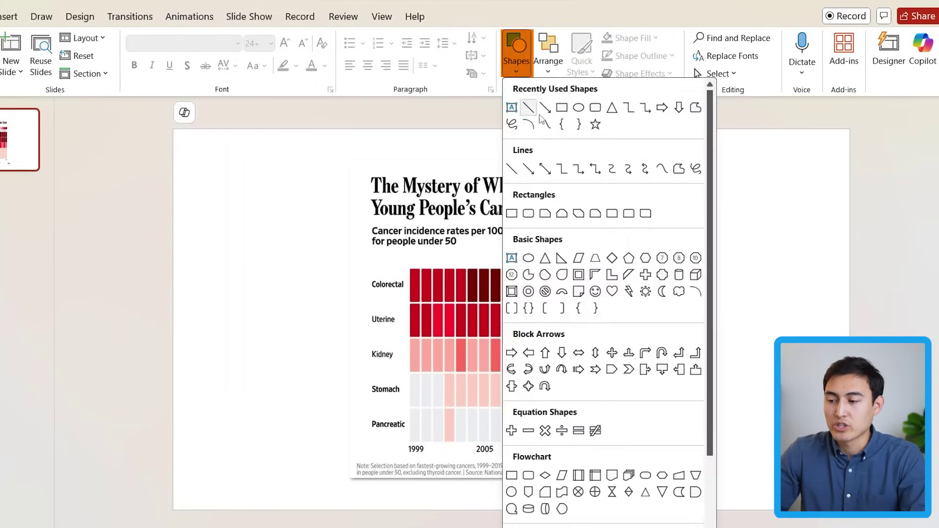
left_click(569, 112)
left_click_drag(207, 181, 299, 247)
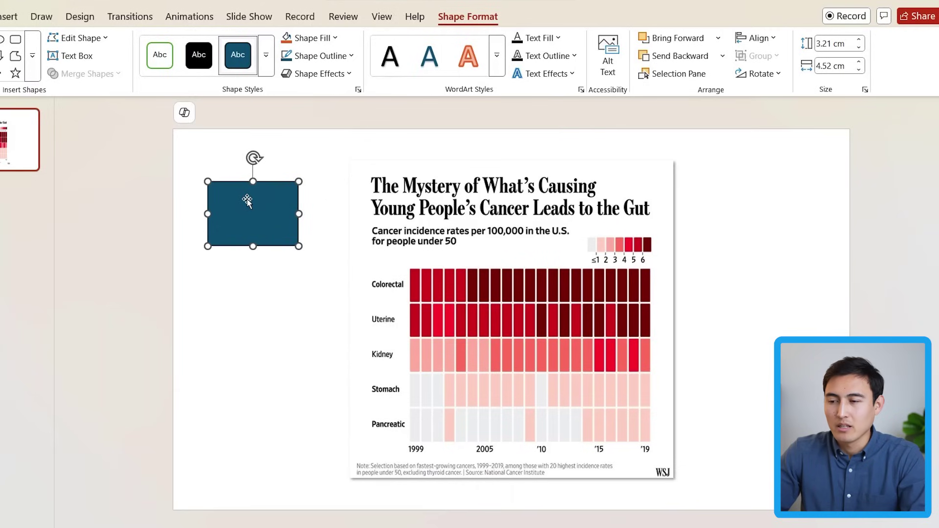
Fill the rectangle with the darkest red of the heatmap picture, sampled from the Colorectal row with the Eyedropper
left_click(335, 39)
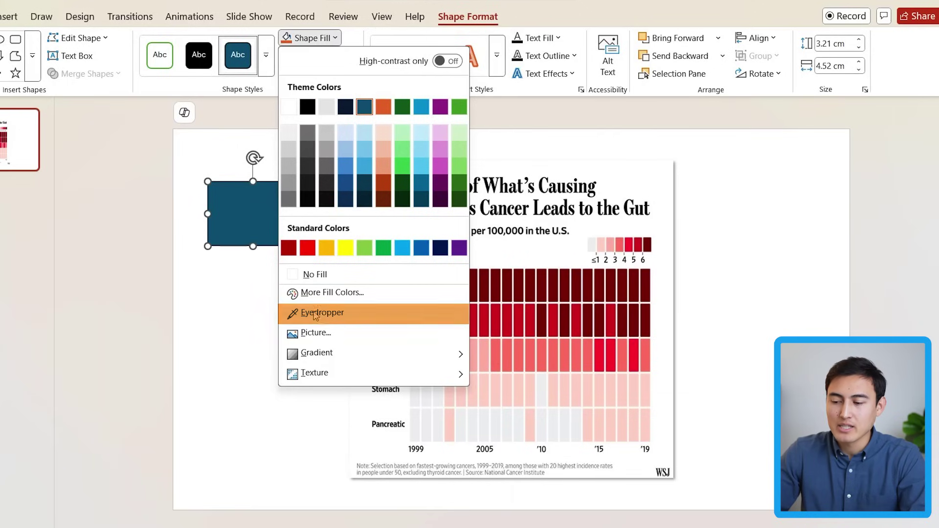
left_click(344, 322)
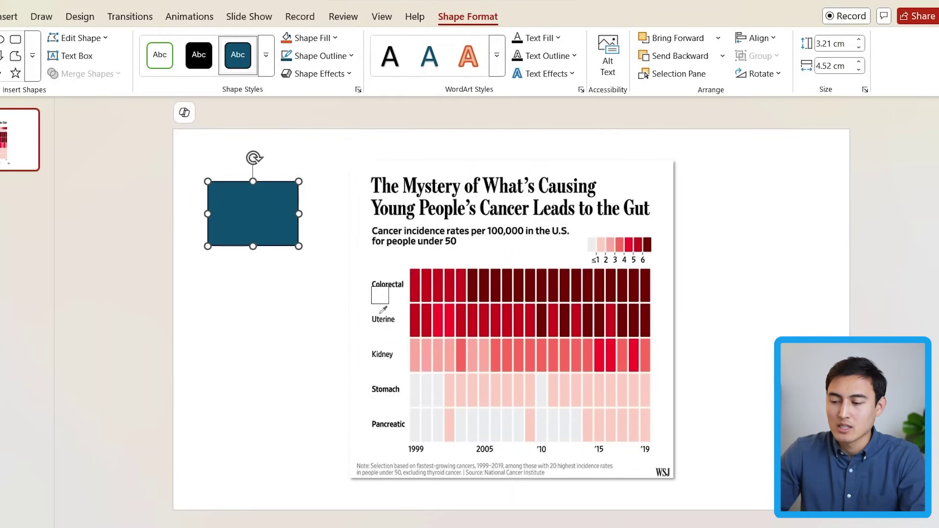
left_click(644, 278)
left_click(194, 285)
left_click(249, 217)
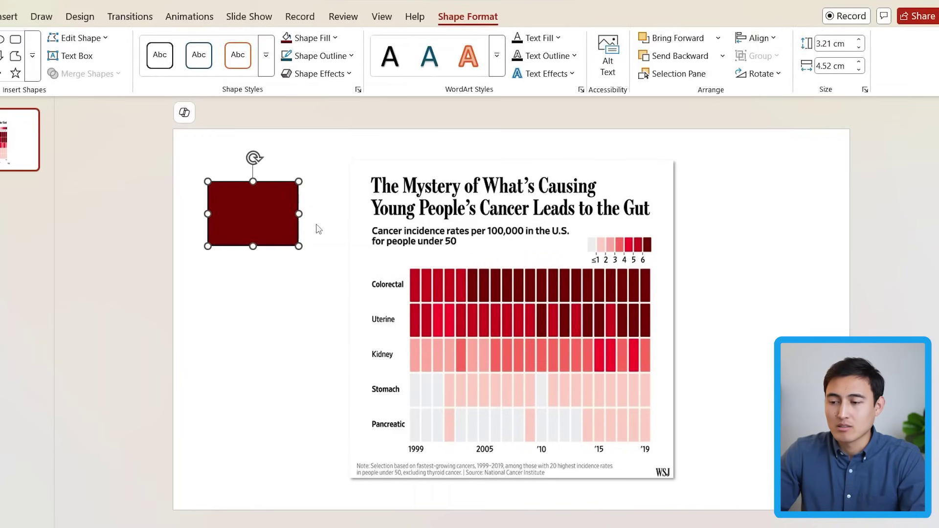
Look up the hex code of the rectangle's fill in the custom colour settings and select it
left_click(336, 39)
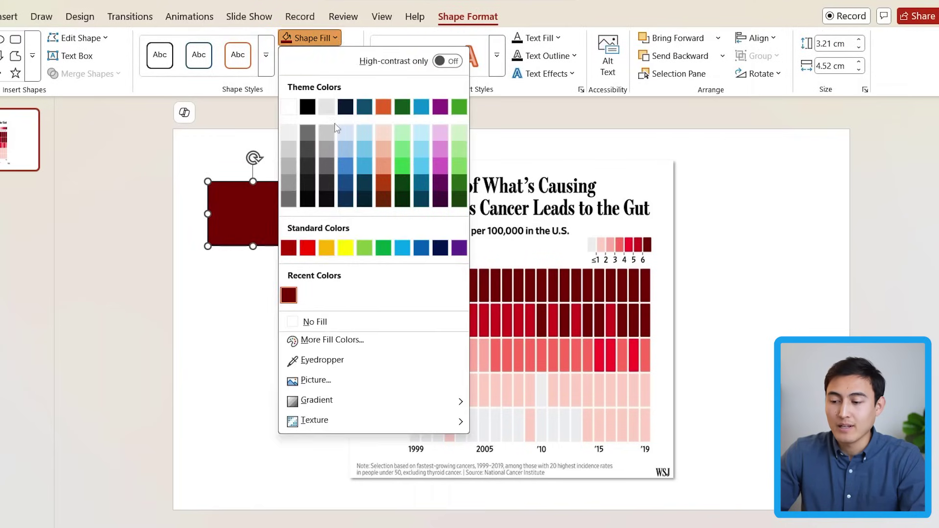
left_click(336, 342)
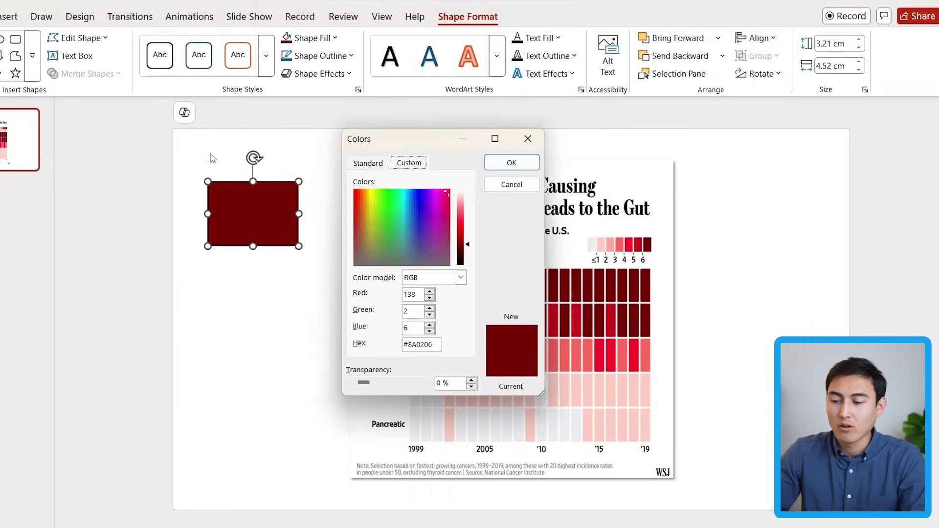
double_click(416, 345)
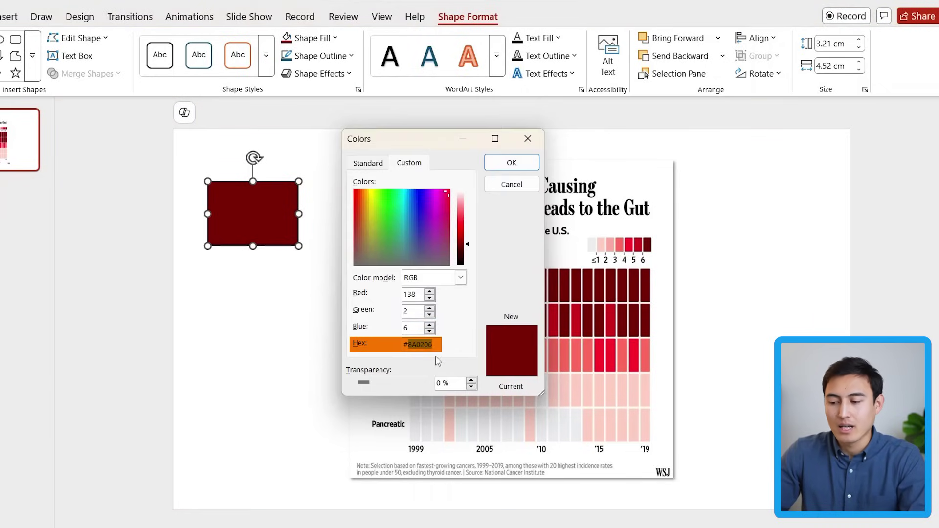
key("Return")
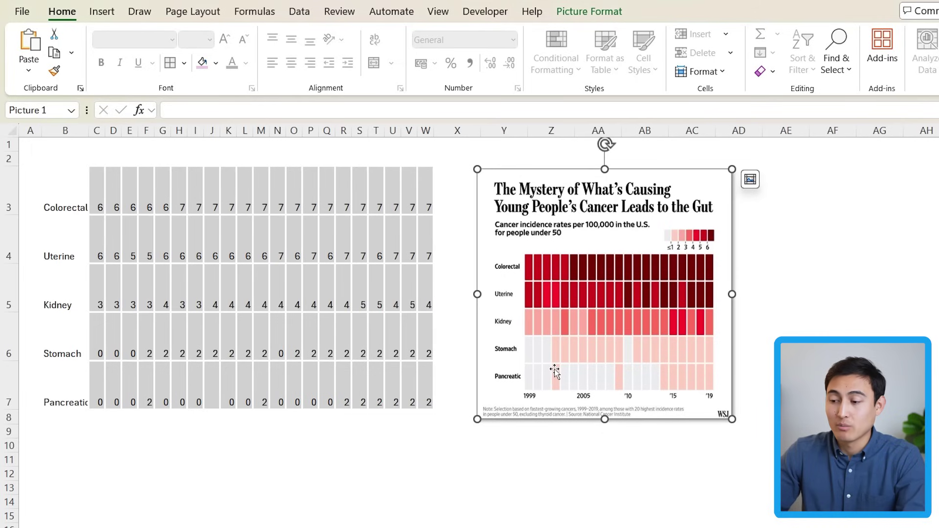
Switch back to Excel, try filling cell C3 with the custom colour #8A0206, and undo the fill
left_click(93, 185)
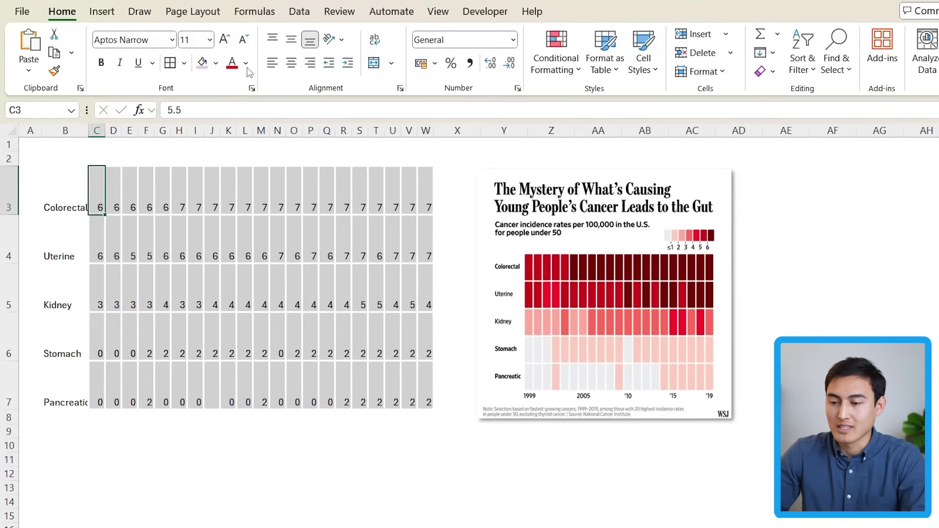
left_click(217, 63)
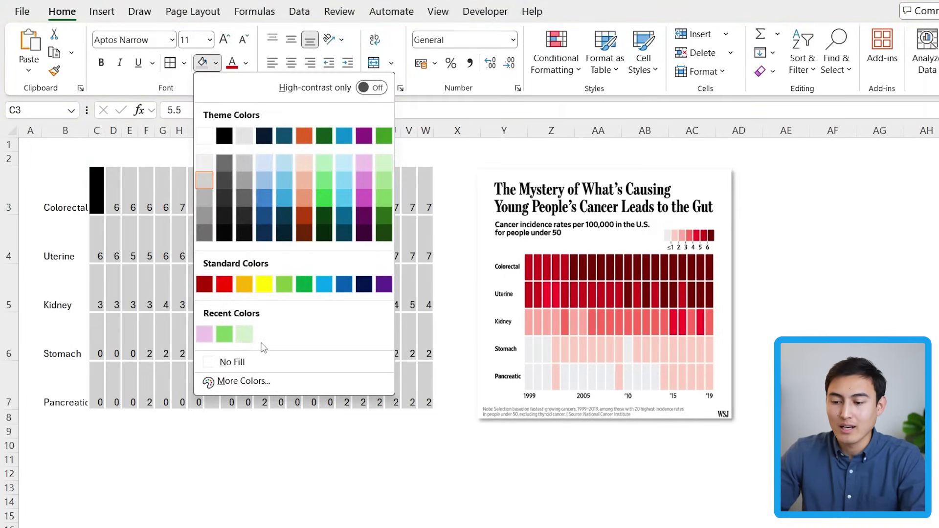
left_click(247, 379)
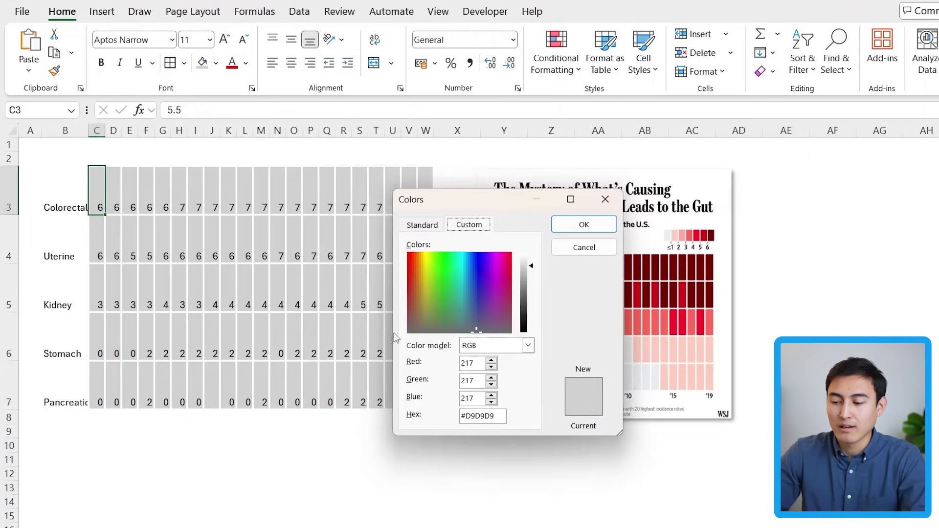
double_click(480, 415)
type("#8A0206")
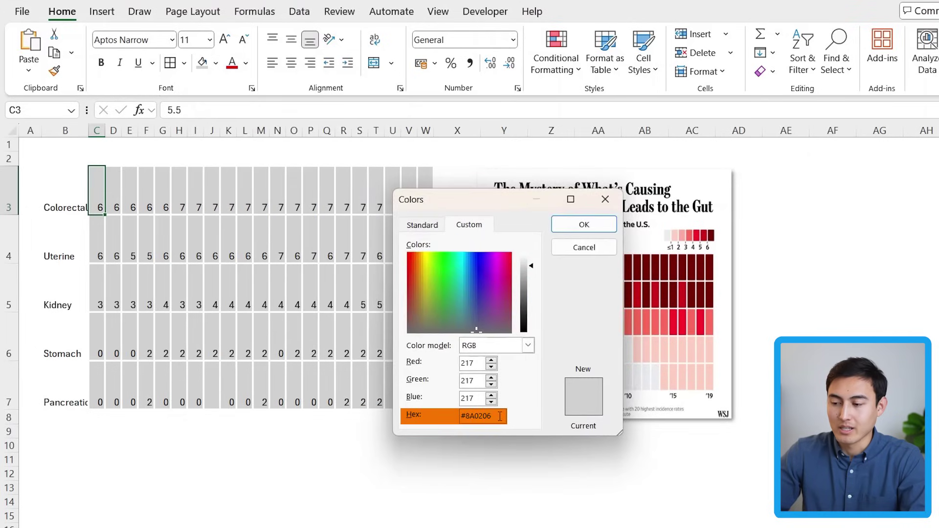
key("Return")
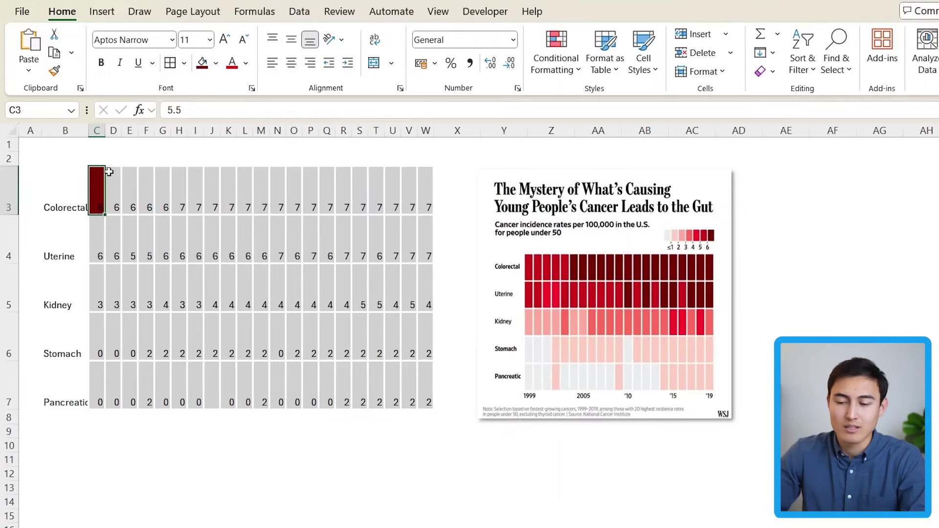
key("ctrl+z")
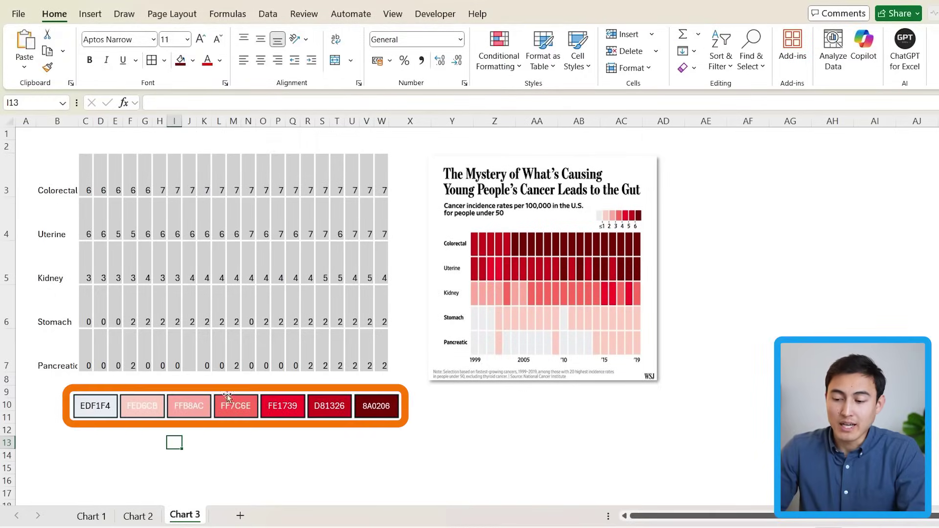
Start a Greater Than conditional formatting rule on the data range C3:W7 with the threshold 6
left_click(87, 172)
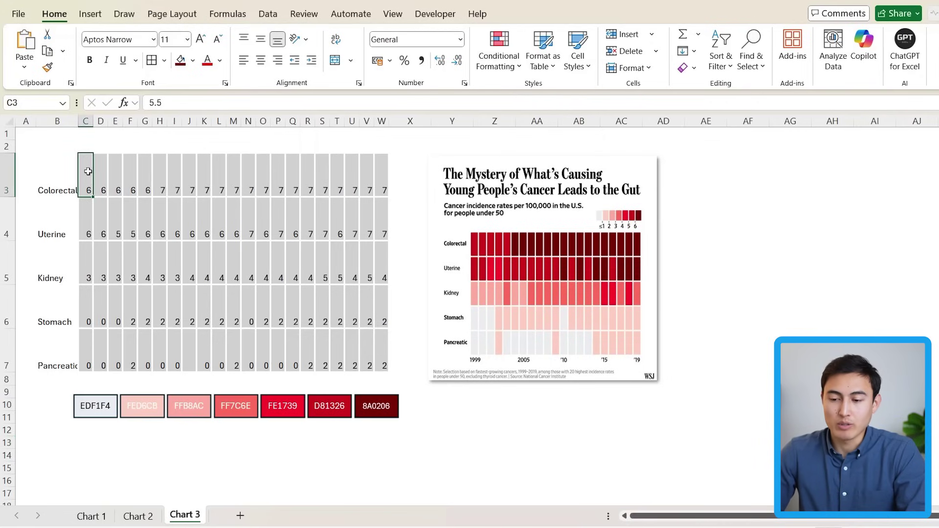
key("ctrl+shift+Down")
key("ctrl+shift+Right")
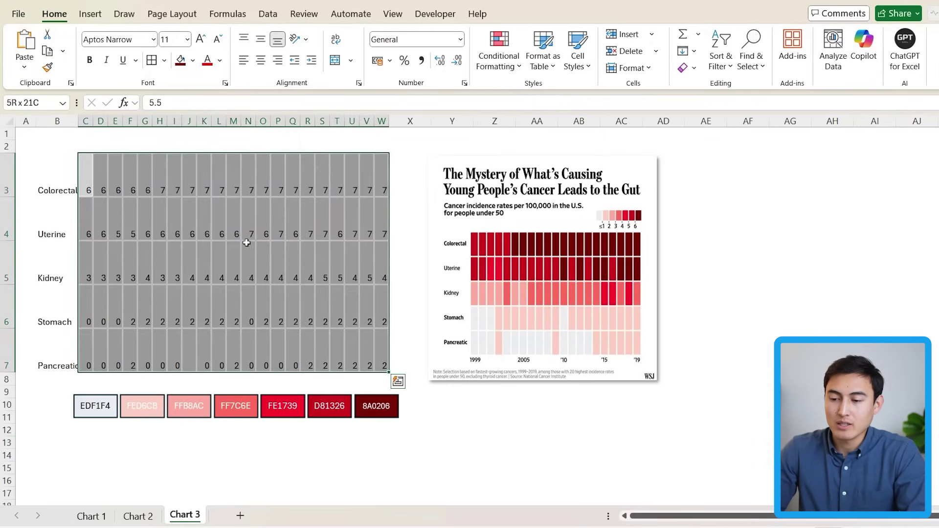
left_click(498, 61)
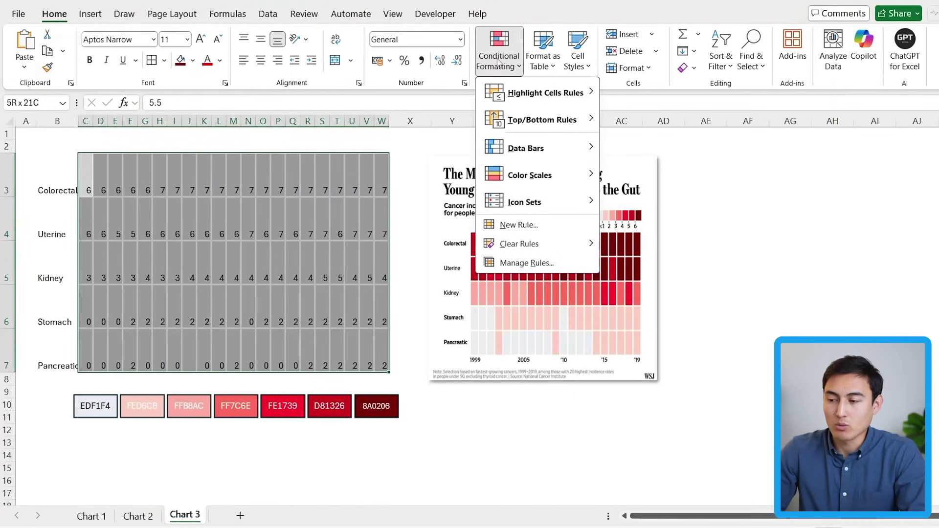
mouse_move(538, 92)
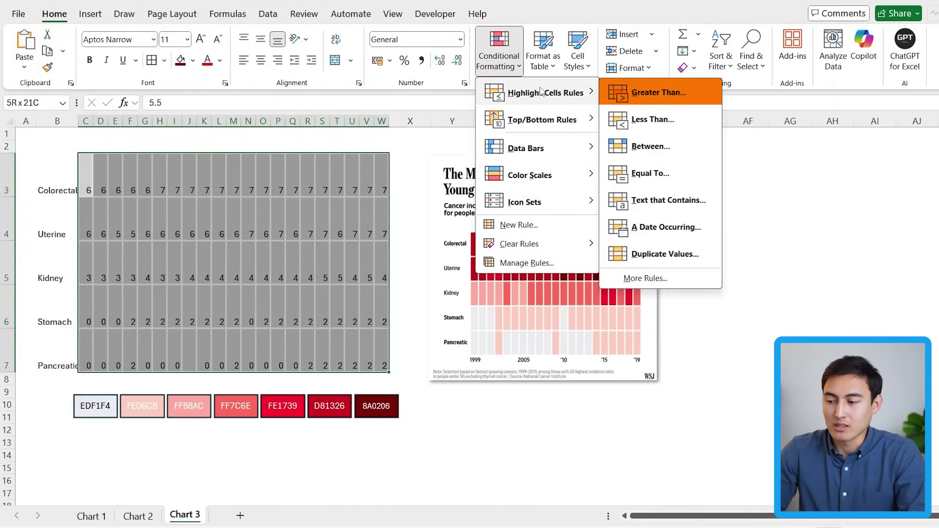
left_click(623, 100)
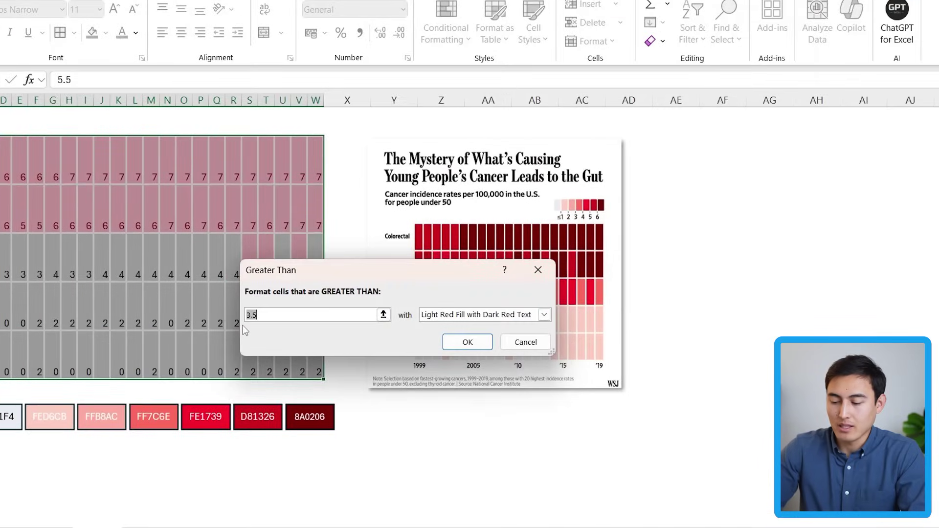
type("6")
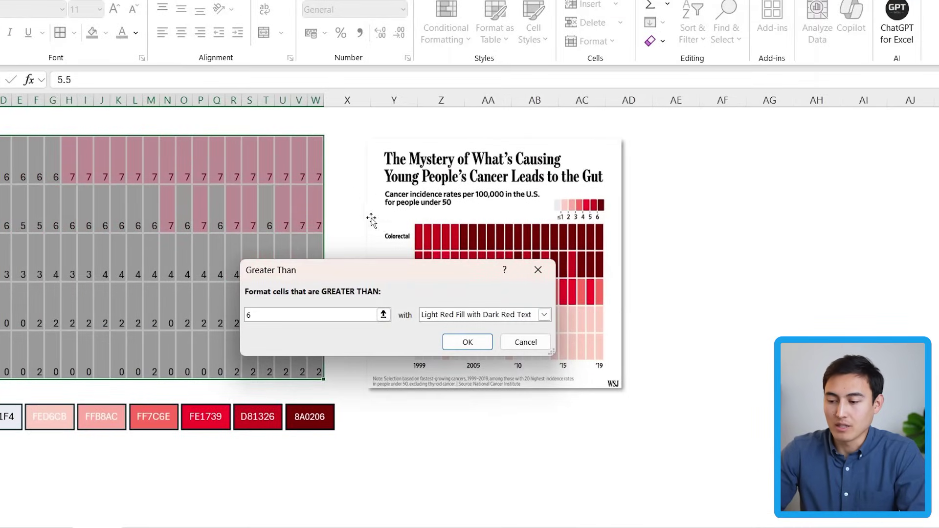
Give the Greater Than rule a custom format with the fill colour #8A0206
left_click(543, 315)
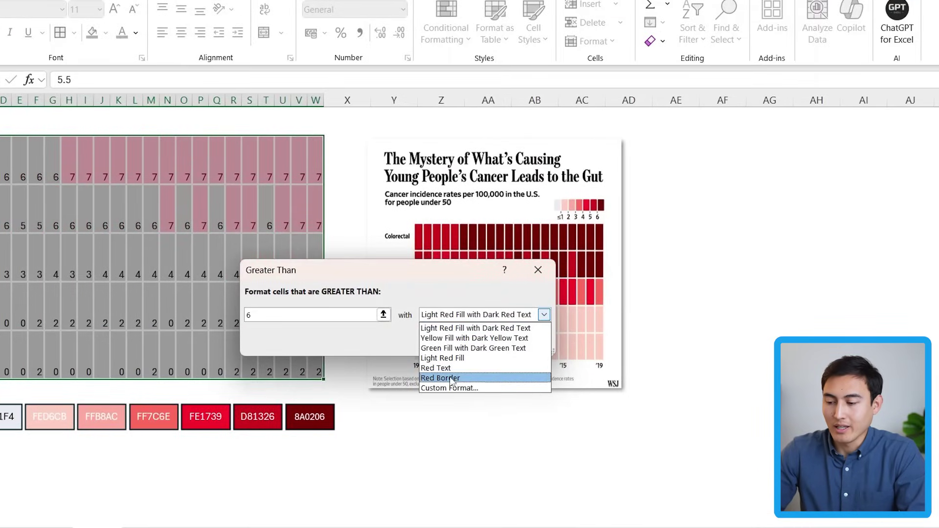
left_click(436, 388)
left_click_drag(319, 97, 494, 97)
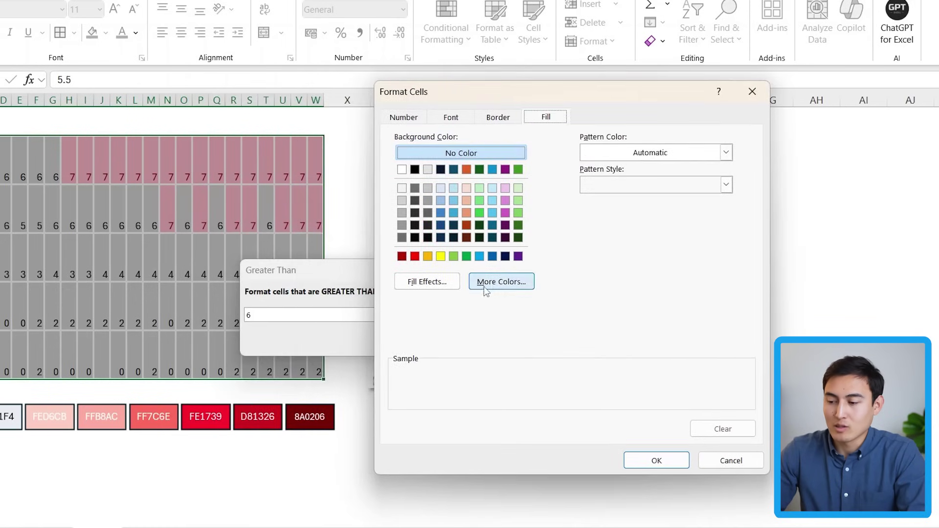
left_click(499, 283)
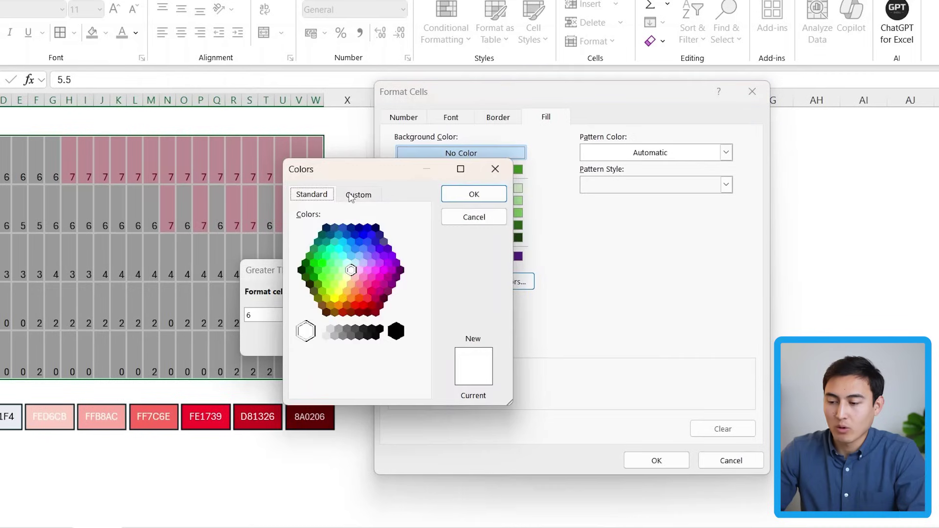
left_click(351, 195)
double_click(367, 386)
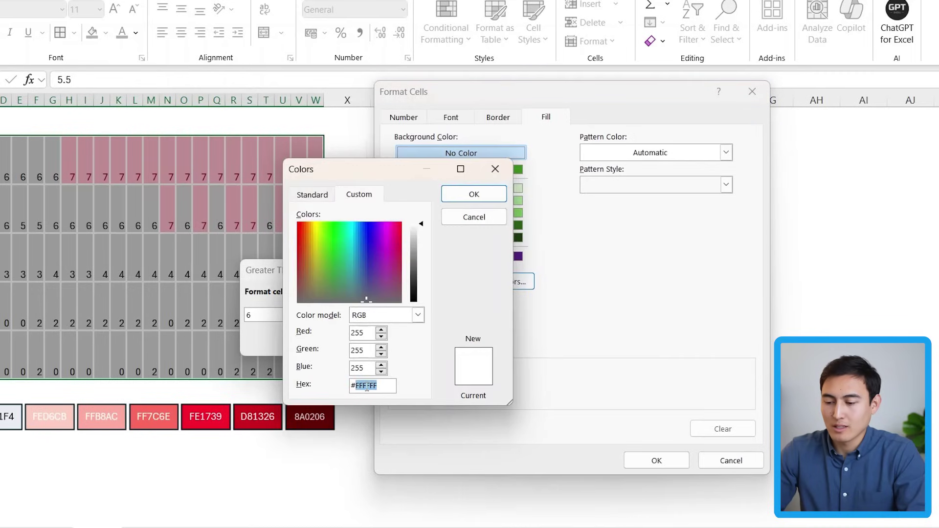
type("8a0")
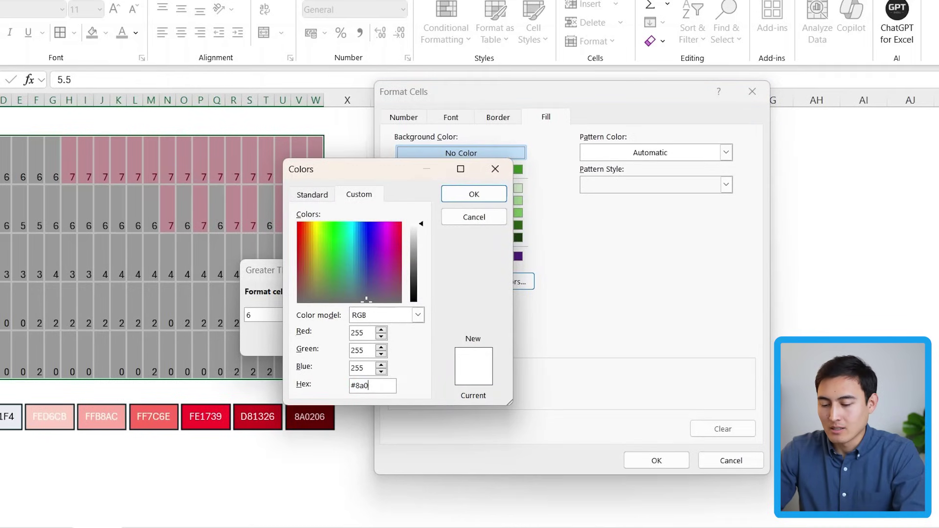
type("20")
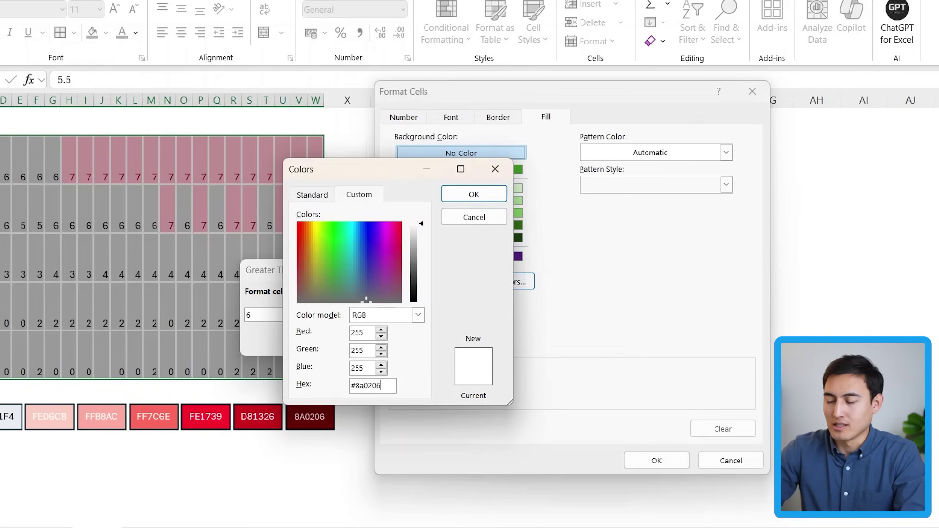
type("6")
key("Return")
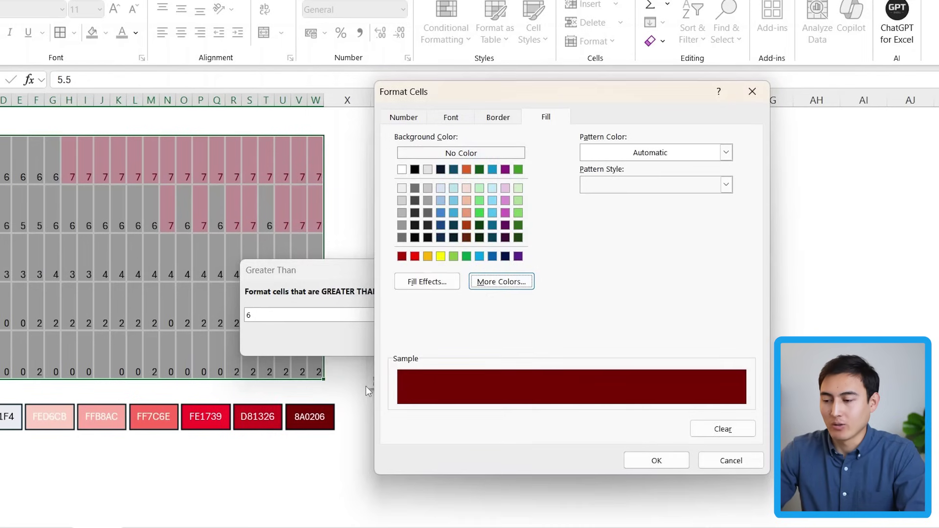
left_click(656, 461)
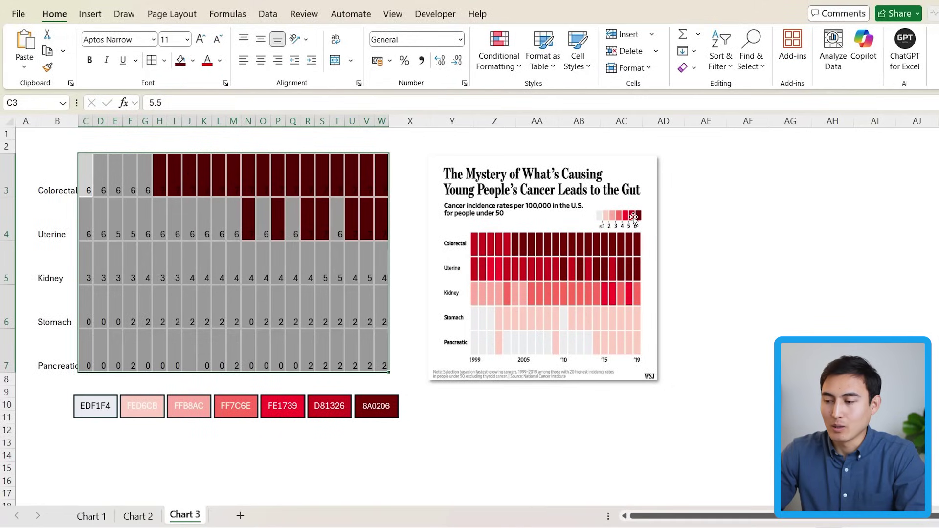
Start a Between conditional formatting rule on the data range C3:W7 for values from 5 to 6
left_click(506, 70)
mouse_move(547, 94)
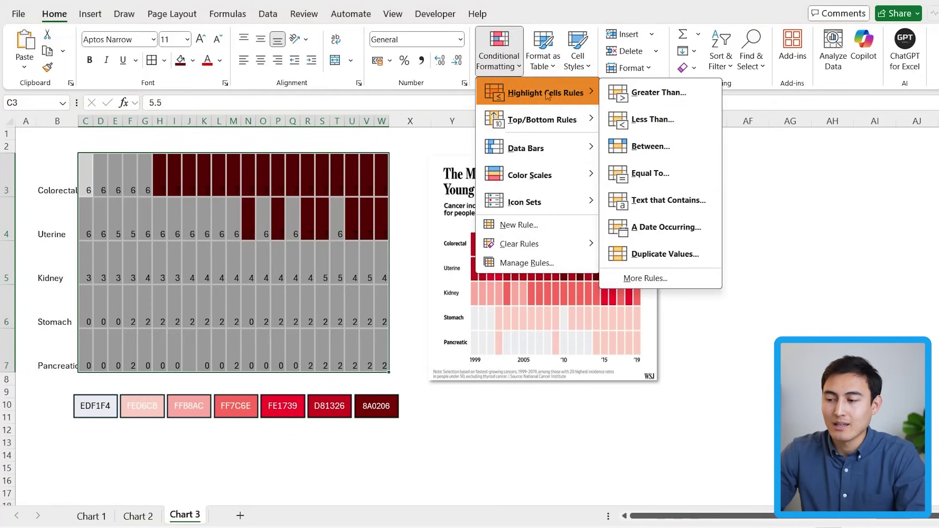
left_click(650, 147)
type("5")
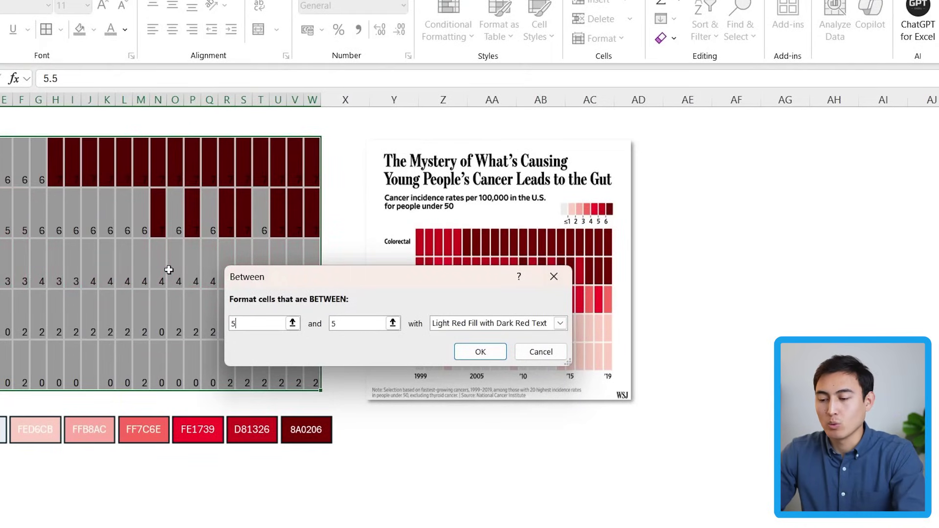
key("Tab")
type("6")
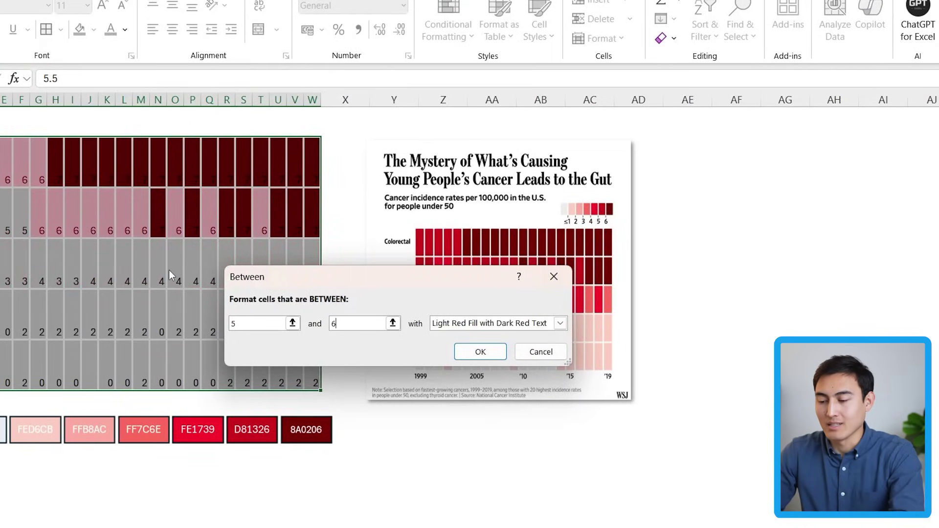
Choose a custom format for the Between rule and open the hex code of its custom fill colour for editing
left_click(521, 325)
left_click(452, 400)
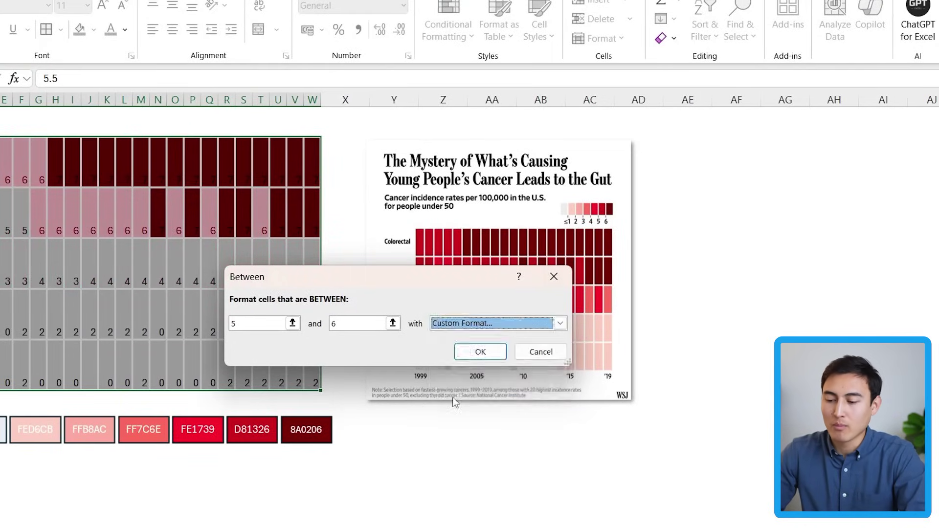
left_click_drag(289, 108, 459, 111)
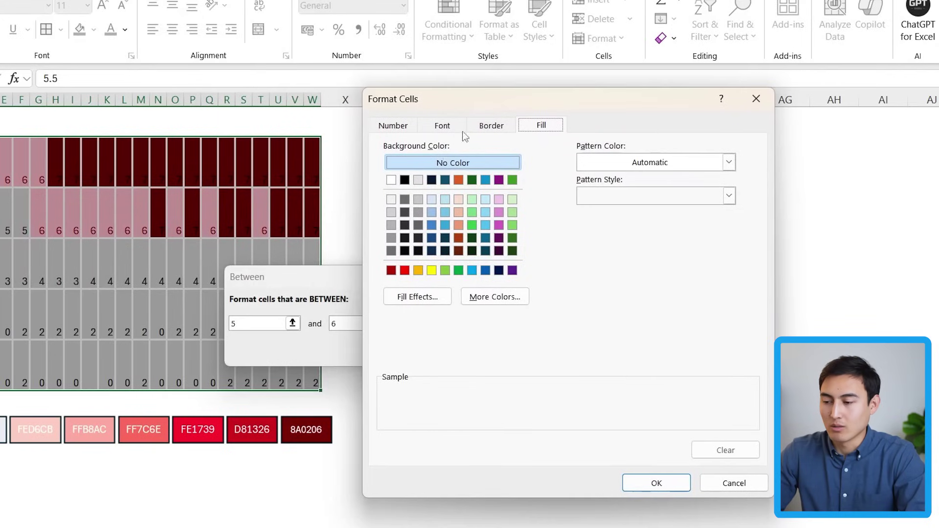
left_click(481, 300)
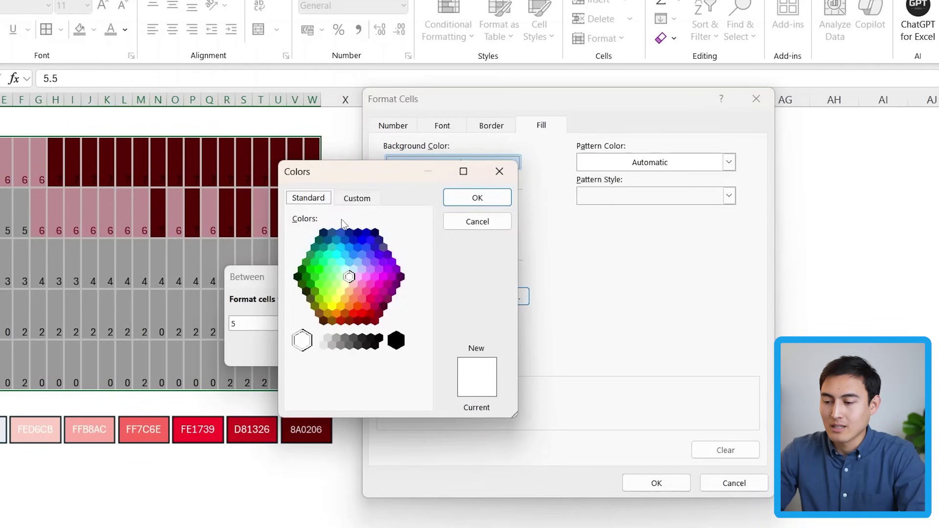
left_click(358, 198)
double_click(368, 397)
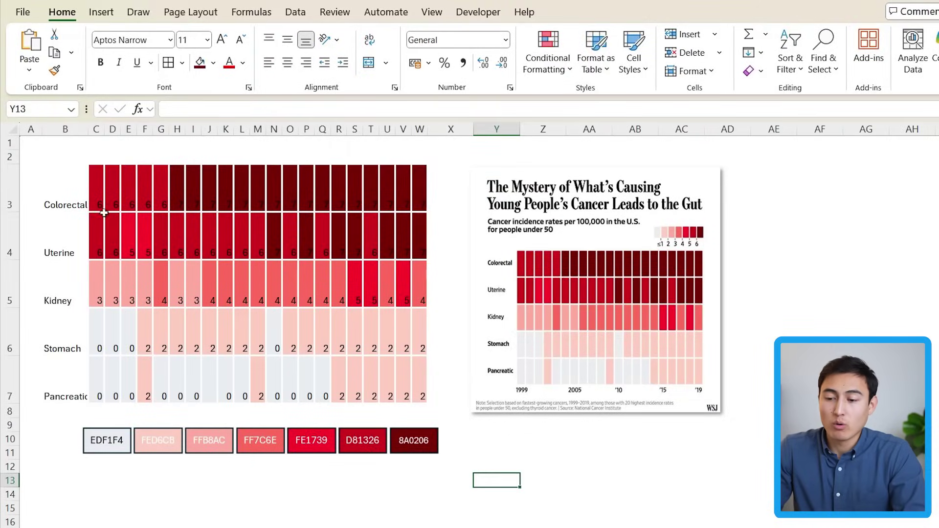
Hide the numbers in C6:E7 by setting their font colour to the recent light grey matching the EDF1F4 fill
left_click(134, 387)
left_click(100, 377)
left_click_drag(101, 338, 128, 379)
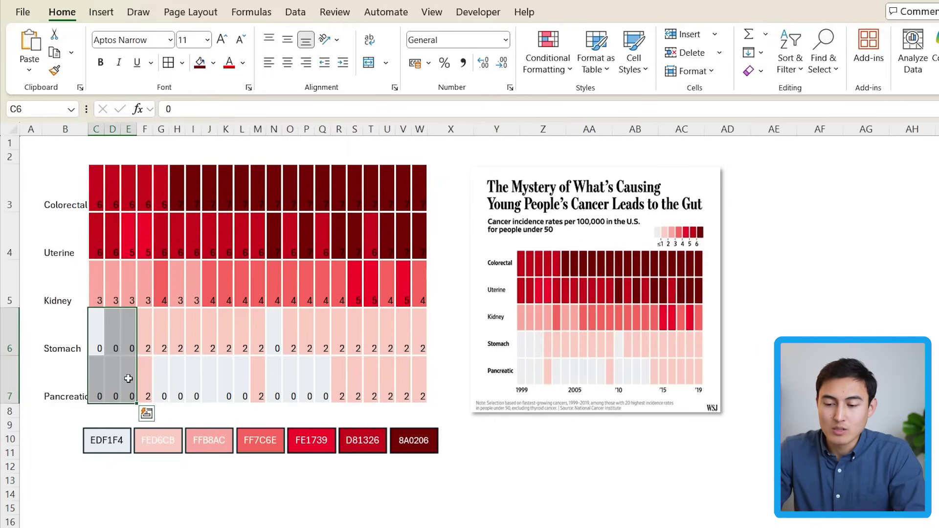
left_click(244, 64)
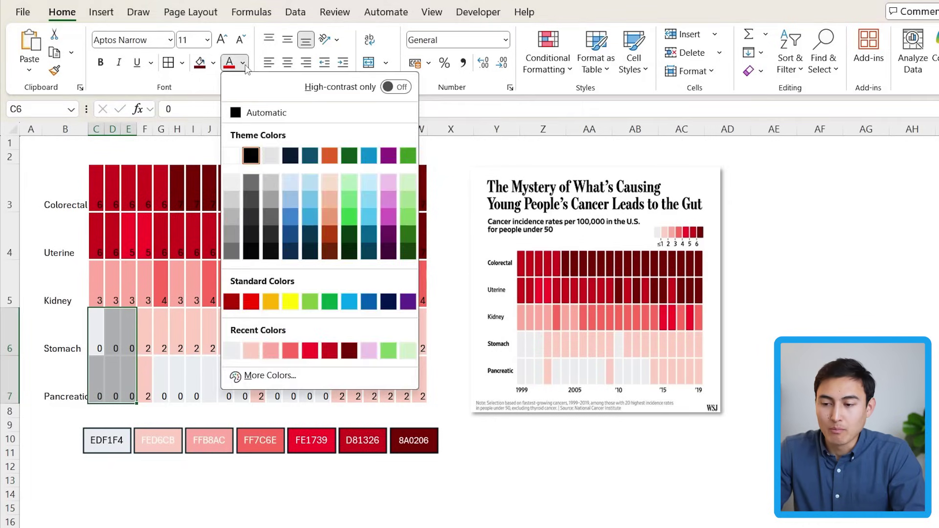
left_click(231, 351)
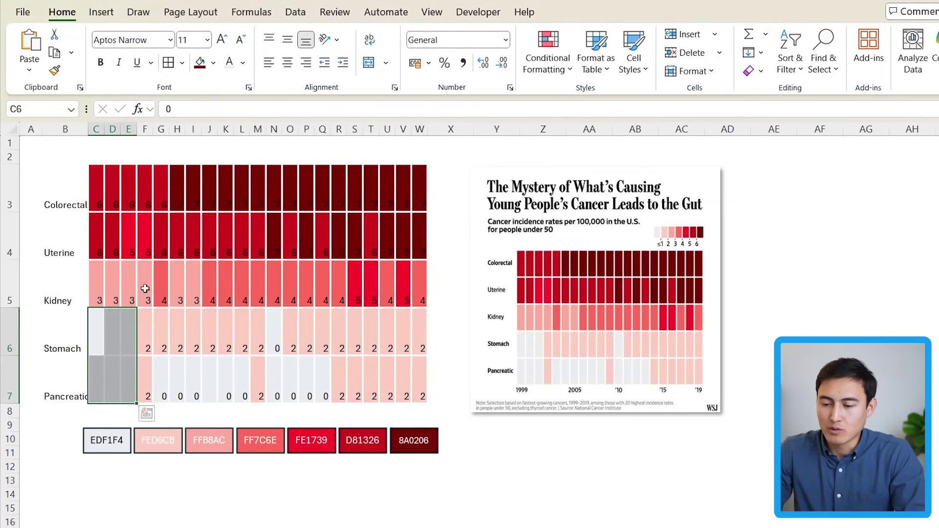
left_click(161, 372)
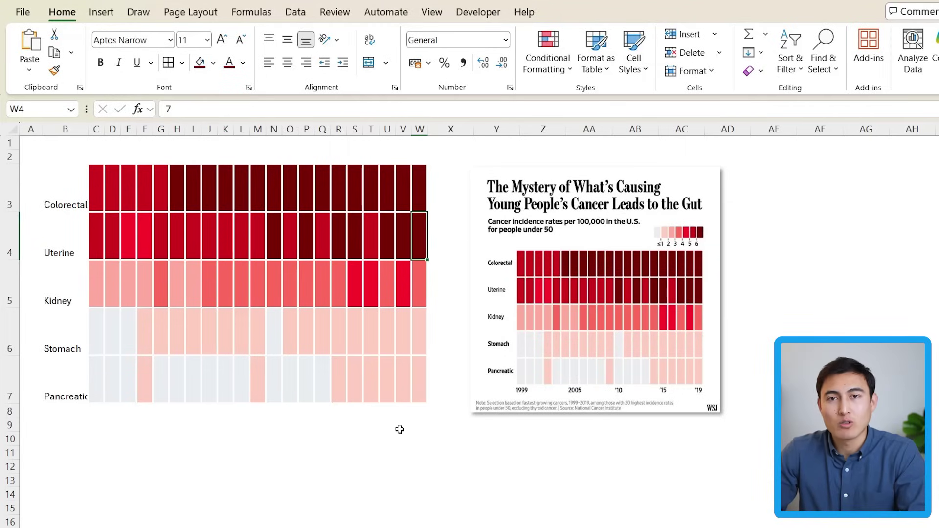
Enter the year 1999 in C8 below the heatmap and merge and centre it across C8:D8
left_click(102, 411)
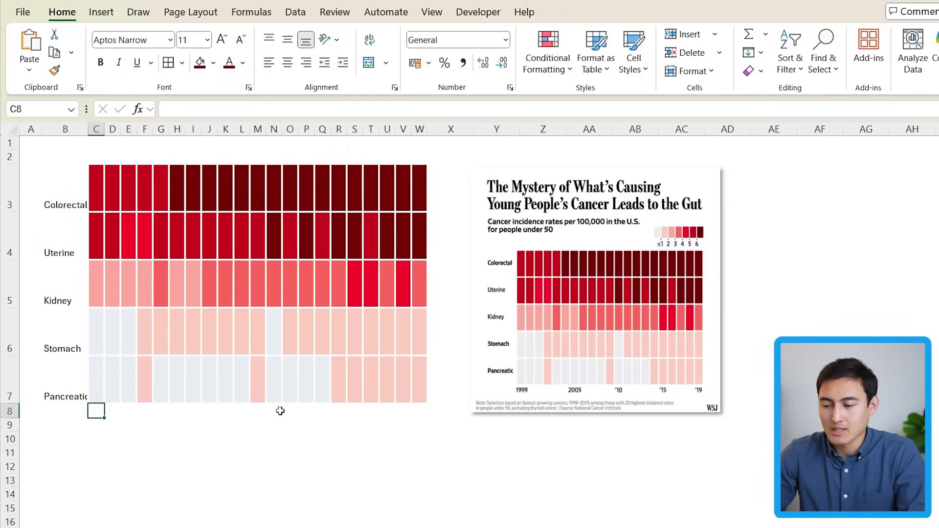
type("19")
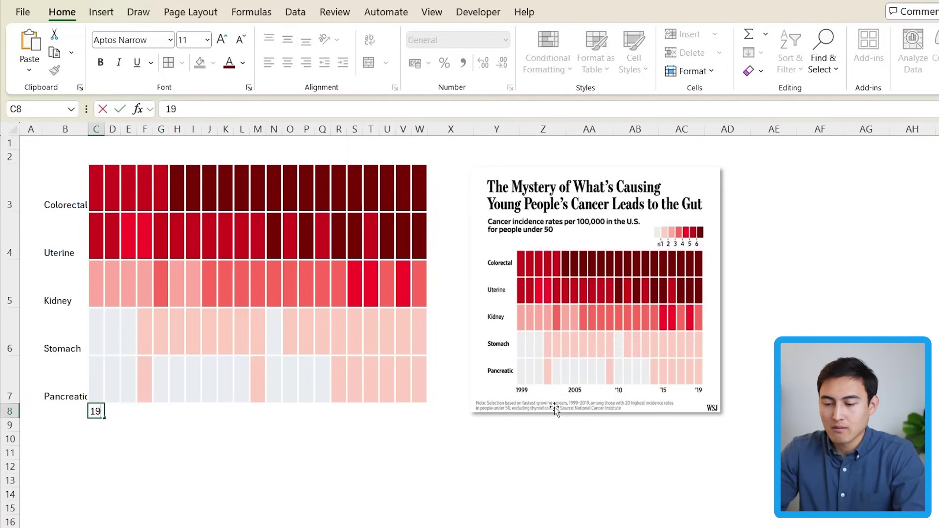
type("99")
key("ctrl+Return")
key("shift+Right")
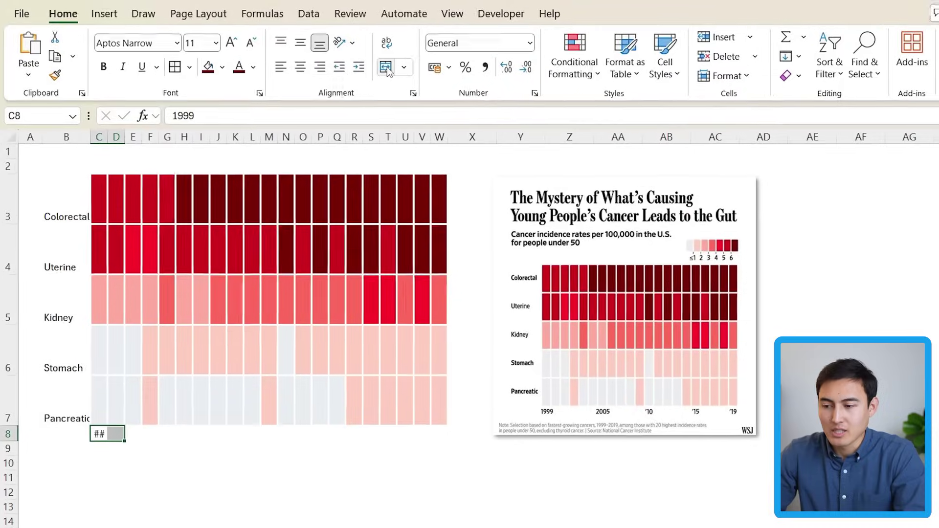
left_click(369, 64)
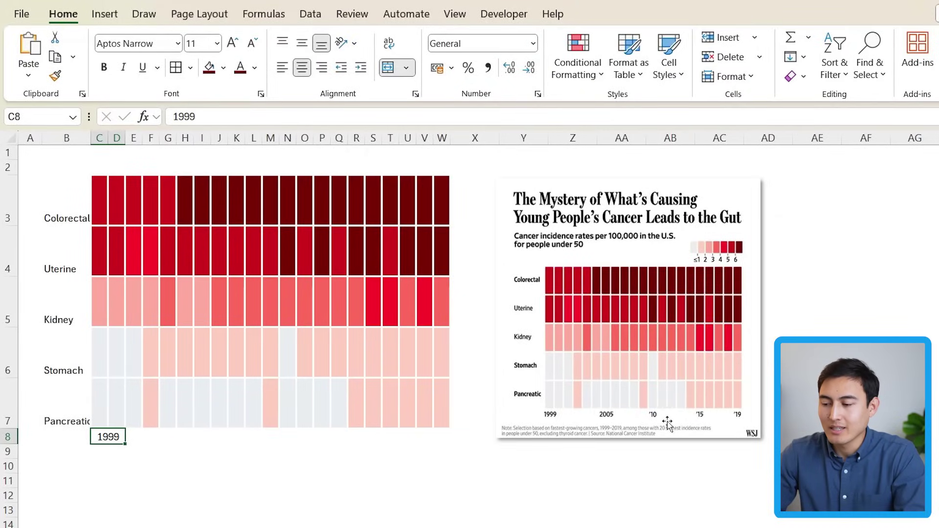
Label N8 as '10, with an extra leading apostrophe so that the apostrophe shows in the cell
left_click(321, 442)
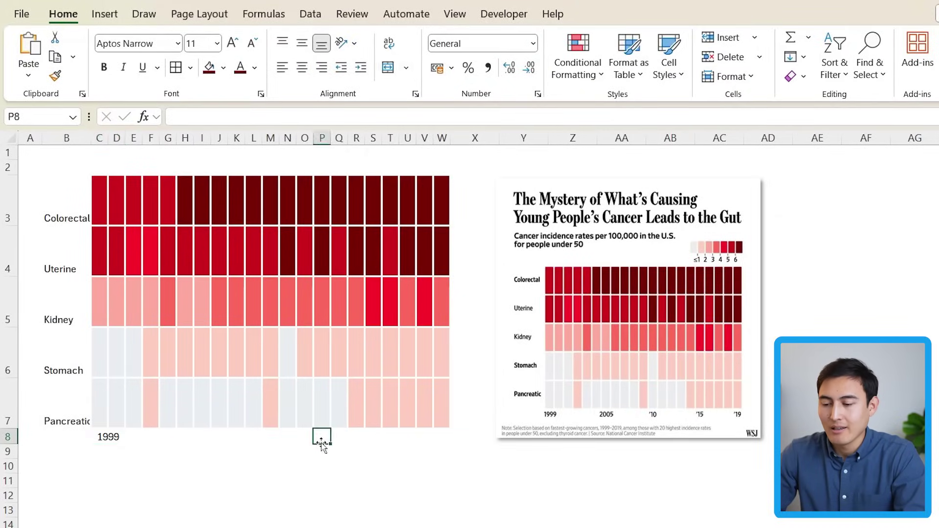
key("Left")
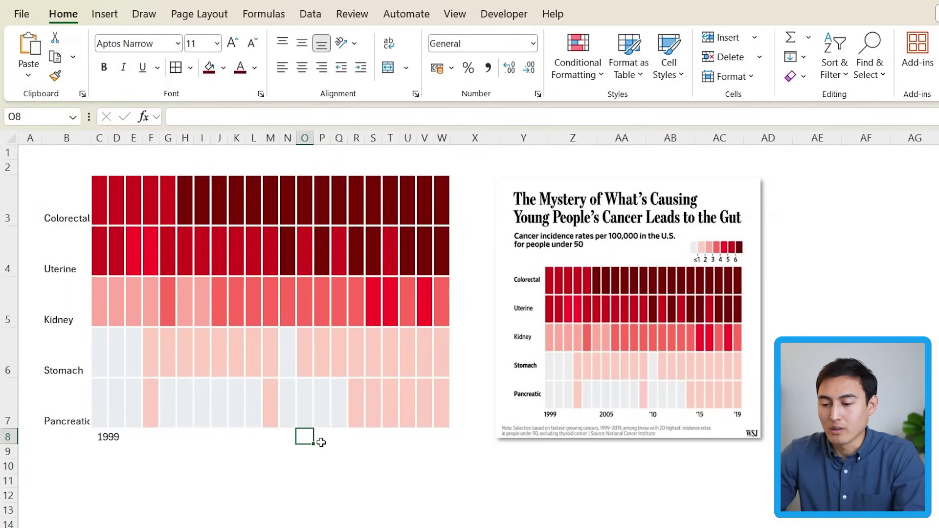
key("Left")
type("'")
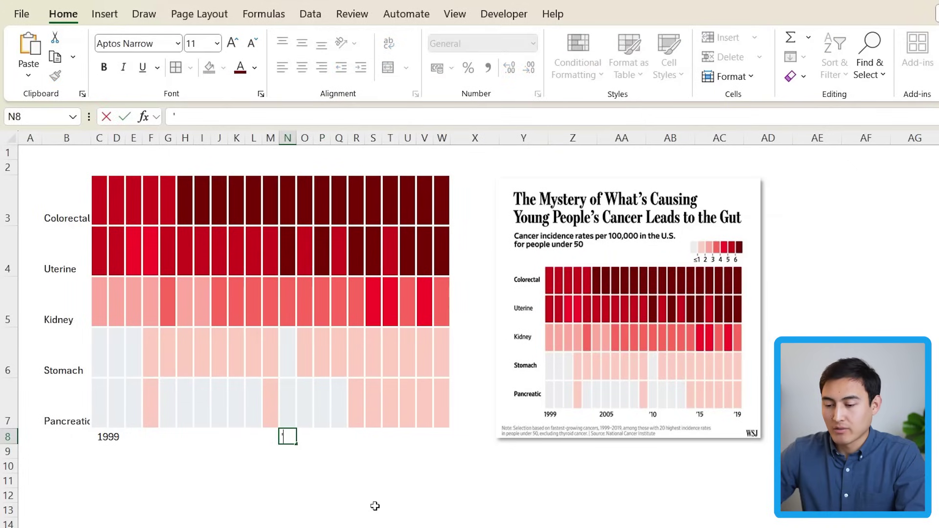
key("Return")
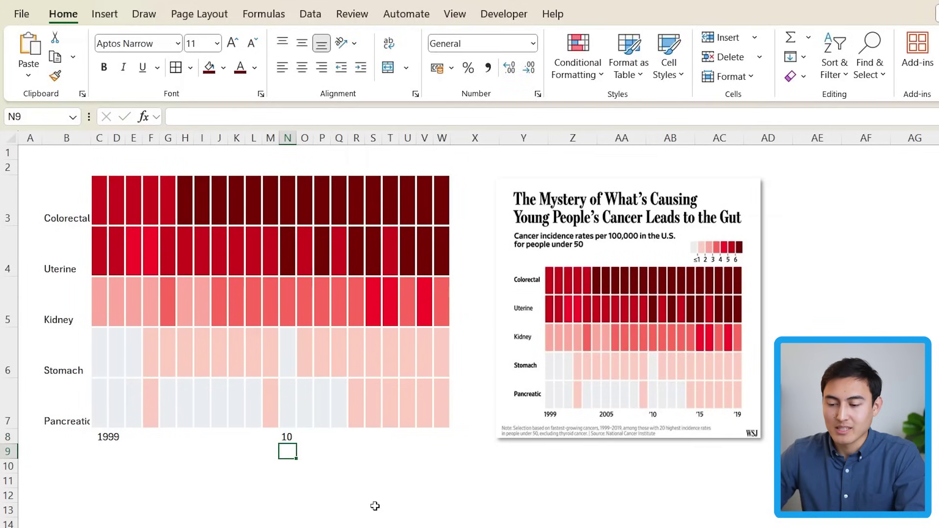
key("Up")
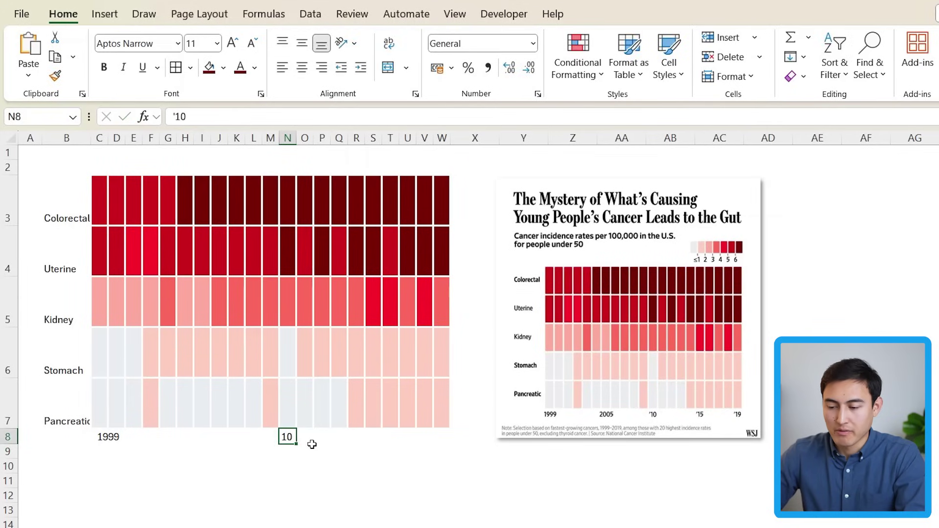
key("F2")
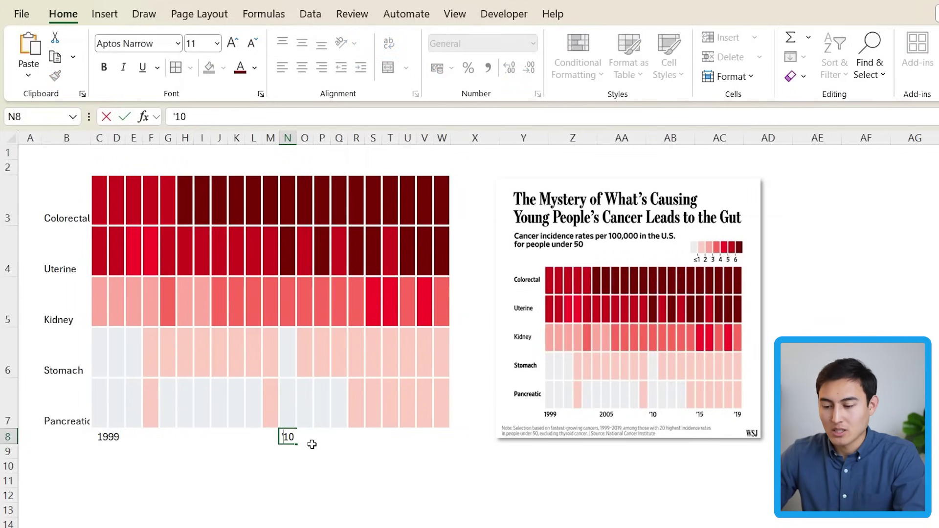
key("Escape")
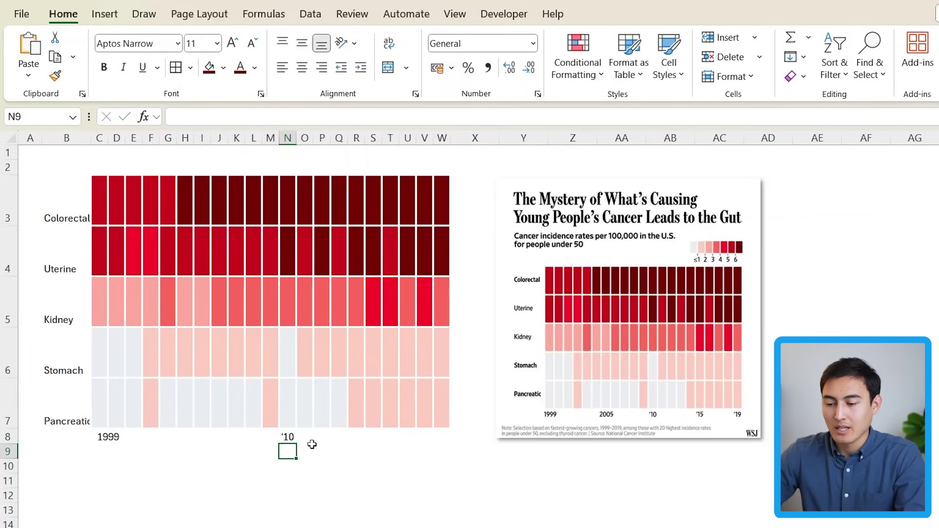
Copy the '10 label from N8 into S8 and W8
key("Right")
key("Right")
key("Right")
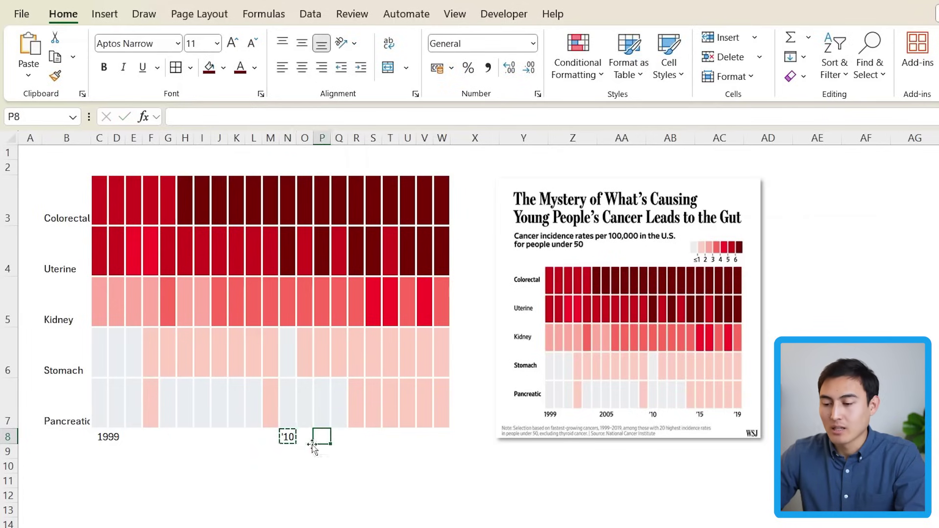
key("Right")
key("Right")
type("'10")
key("Right")
key("Right")
key("Right")
key("Right")
type("'10")
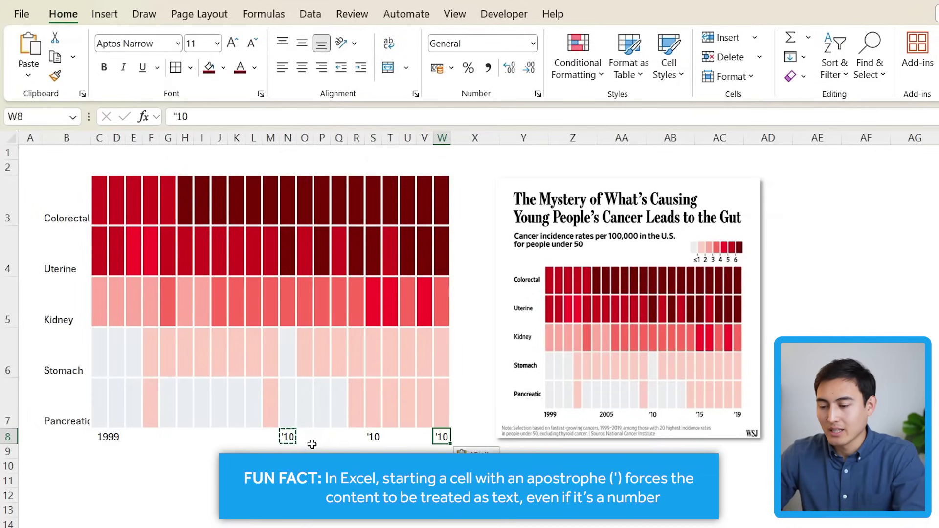
Change the copied year labels to '19 in W8 and '15 in S8, keeping their visible apostrophes
type("'19")
key("Left")
key("Left")
key("Left")
key("Left")
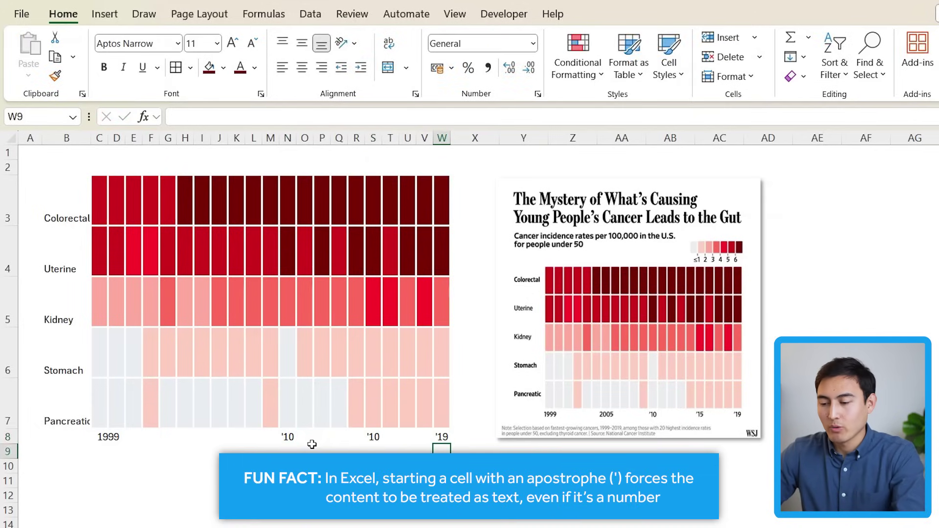
key("BackSpace")
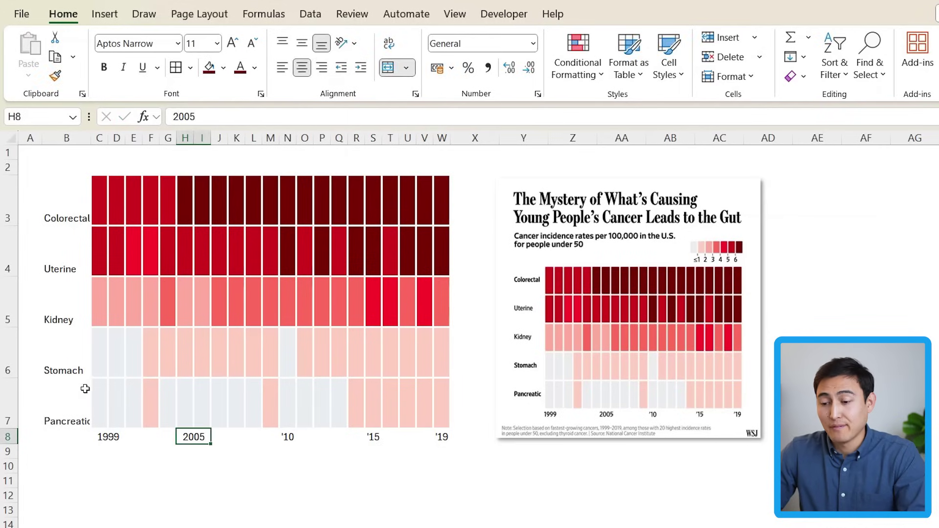
Make the cancer type row labels in B3:B7, from Colorectal to Pancreatic, bold
left_click(61, 416)
key("ctrl+shift+Up")
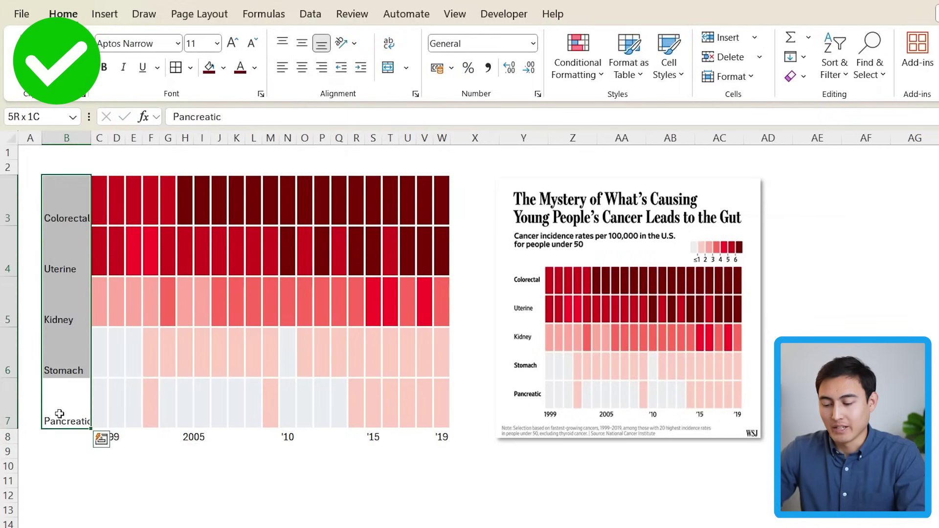
key("ctrl+b")
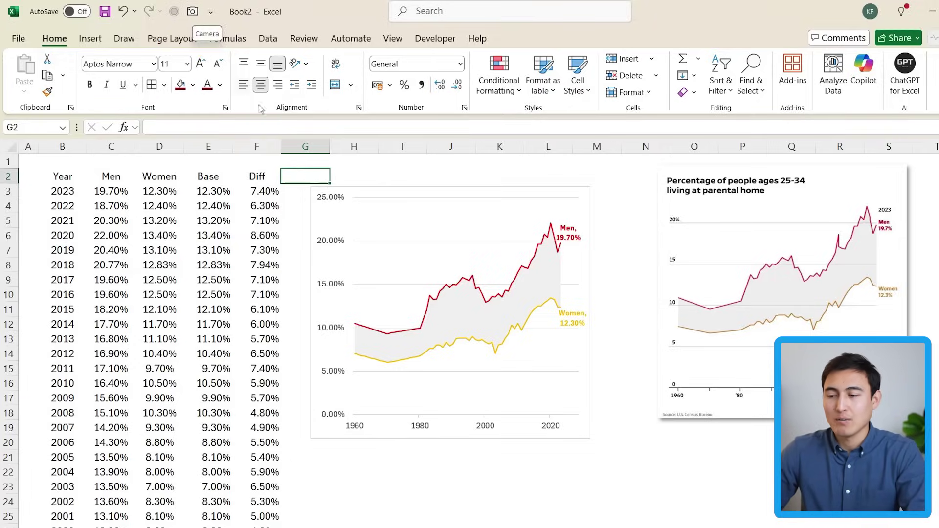
Capture the range G2:M20 around the parental home chart with the Camera tool and place the linked picture below the chart, starting near G23
left_click_drag(316, 177, 591, 443)
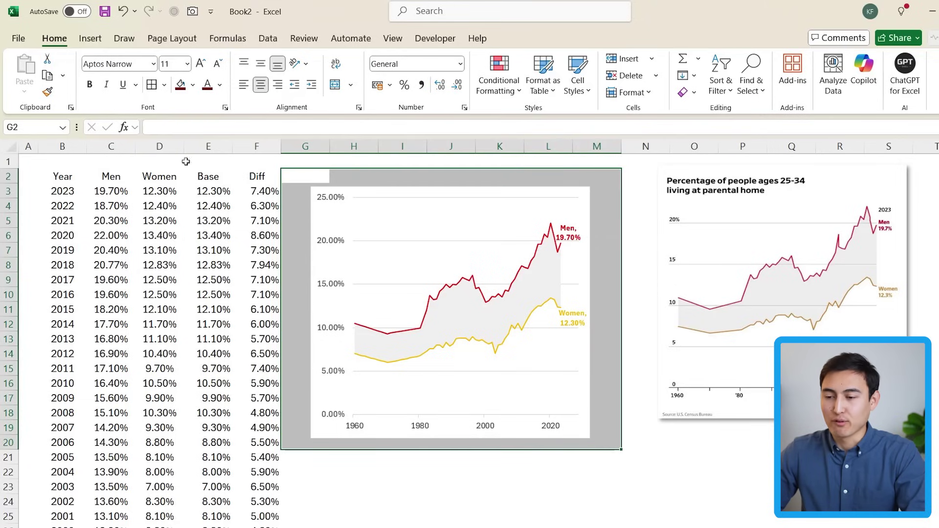
left_click(192, 11)
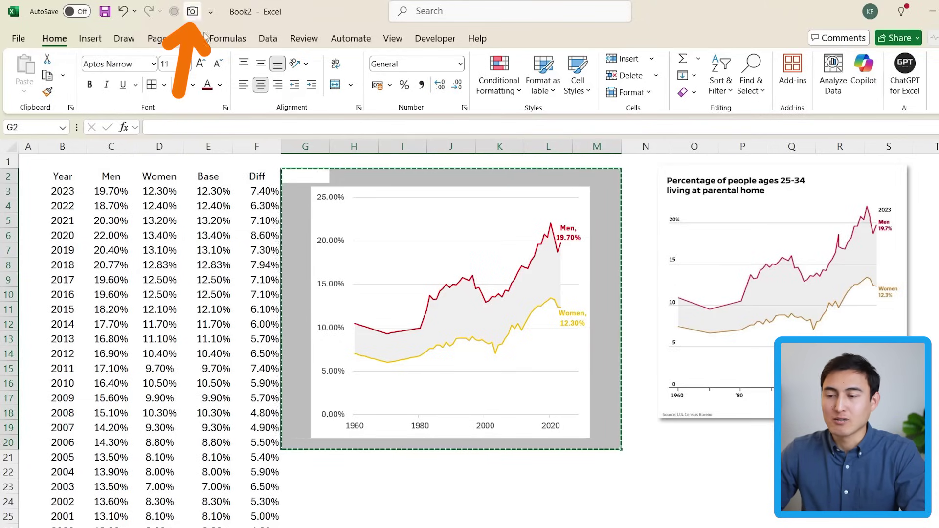
scroll(335, 509, "down", 3)
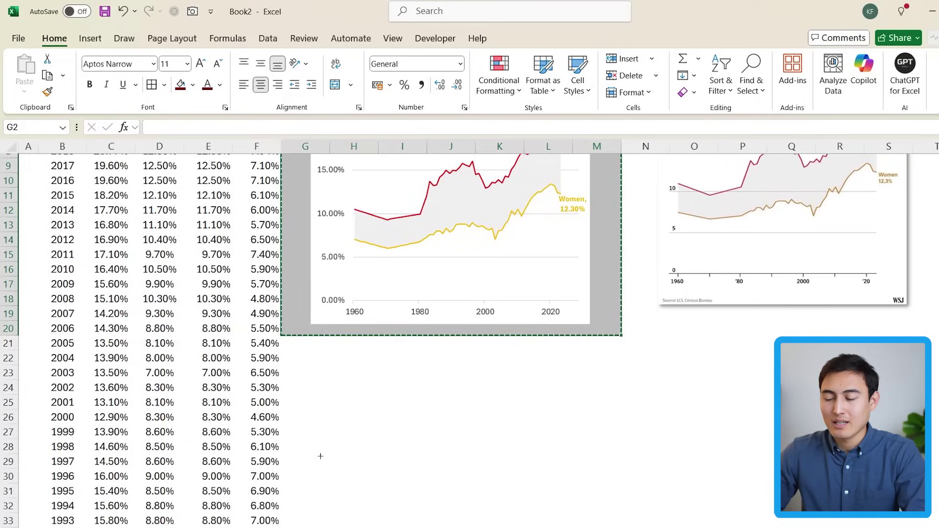
left_click(293, 371)
scroll(364, 367, "down", 2)
scroll(364, 367, "down", 1)
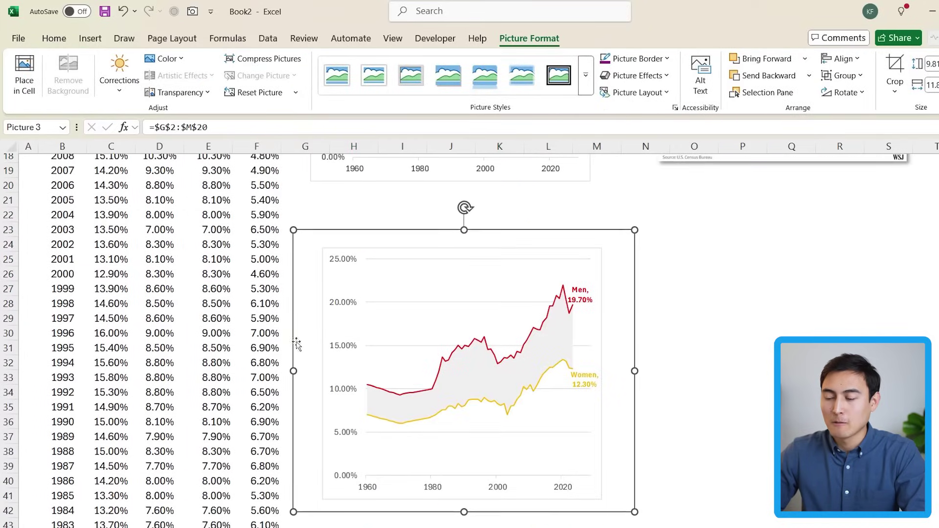
Set the 2018 Men value in C8 to 100% and check how the linked chart picture responds
scroll(296, 265, "up", 5)
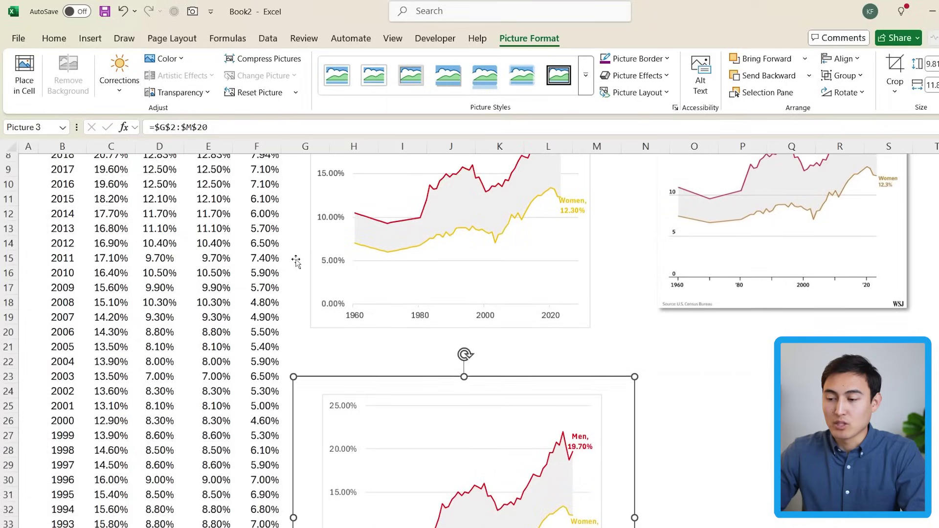
left_click(118, 225)
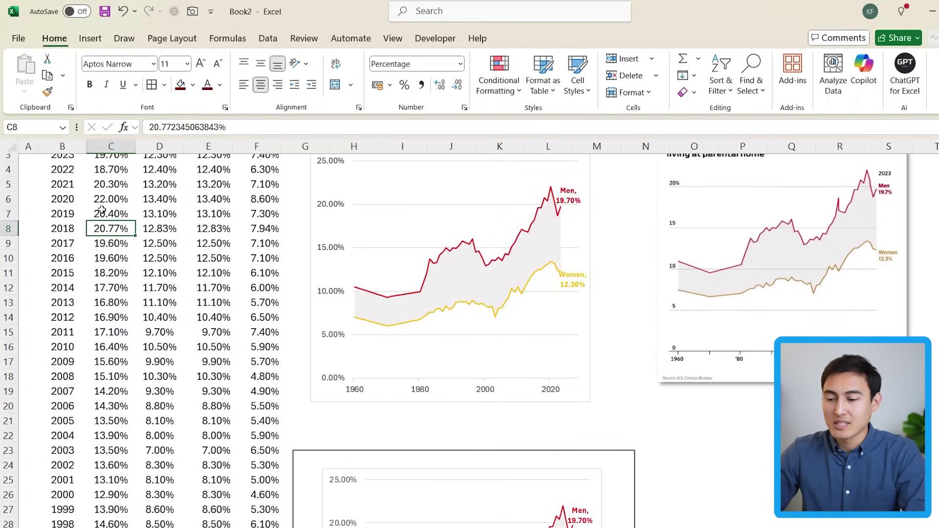
type("100")
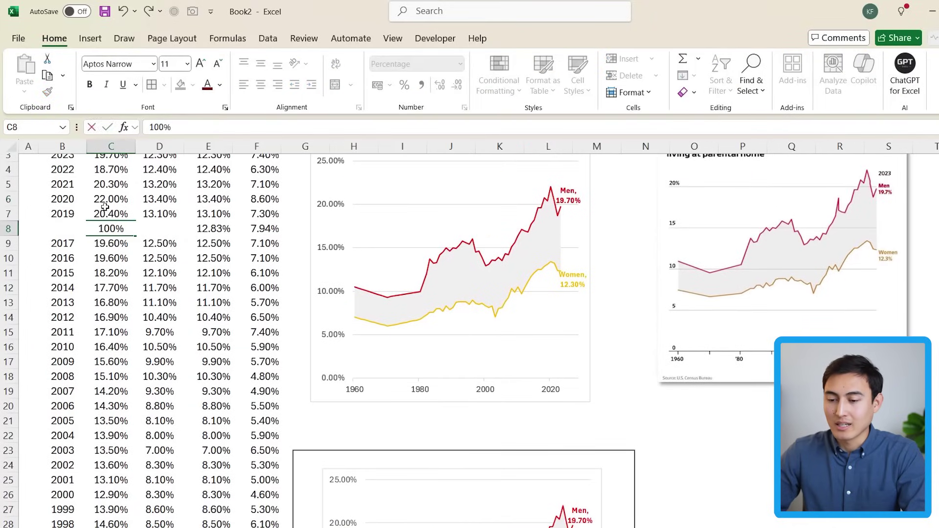
key("Return")
scroll(520, 293, "down", 6)
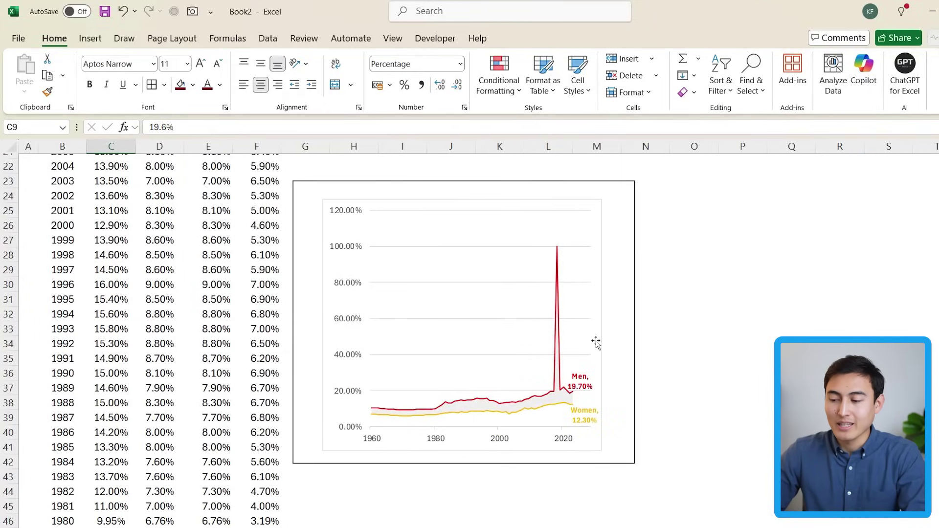
Open the Quick Access Toolbar customization settings and choose All Commands as the command source
left_click(210, 15)
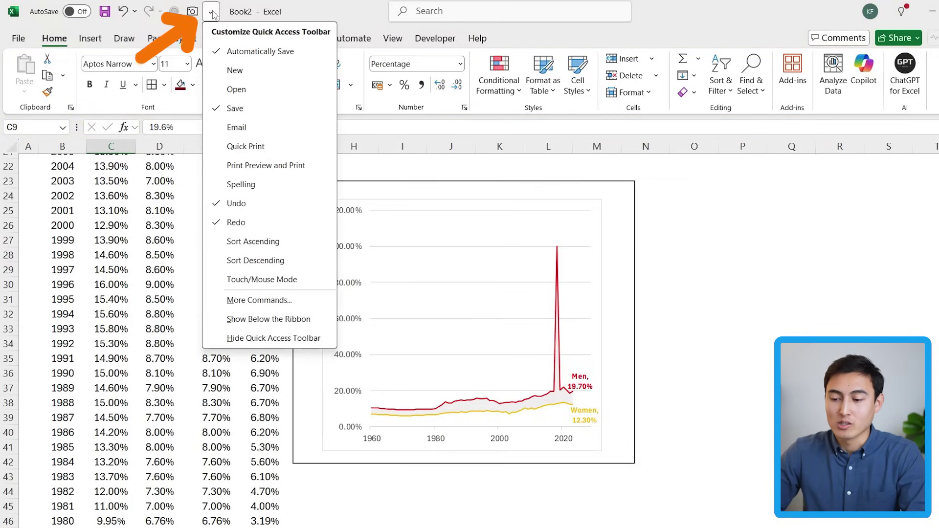
left_click(261, 300)
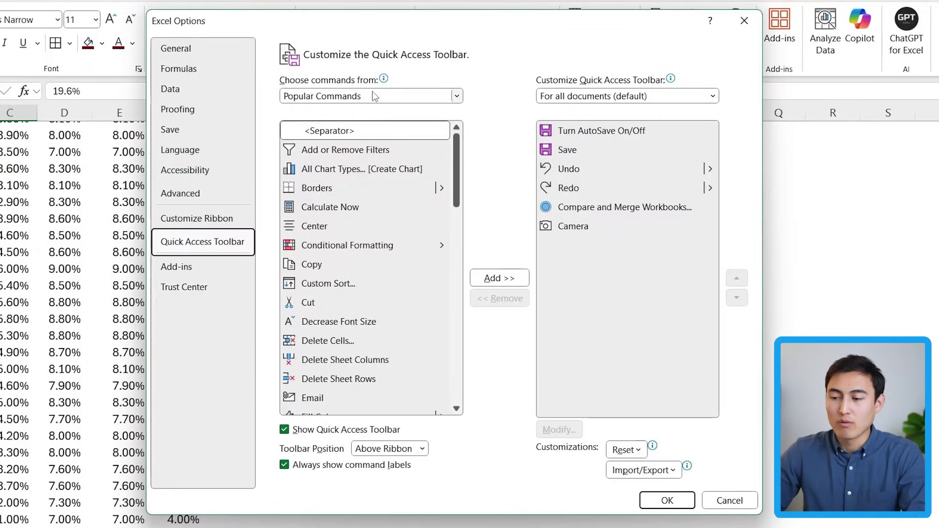
left_click(359, 97)
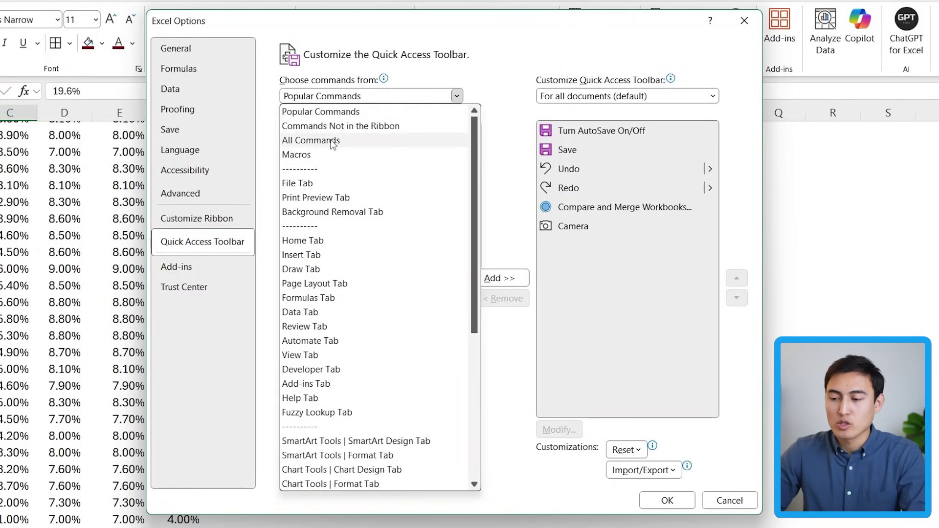
left_click(313, 141)
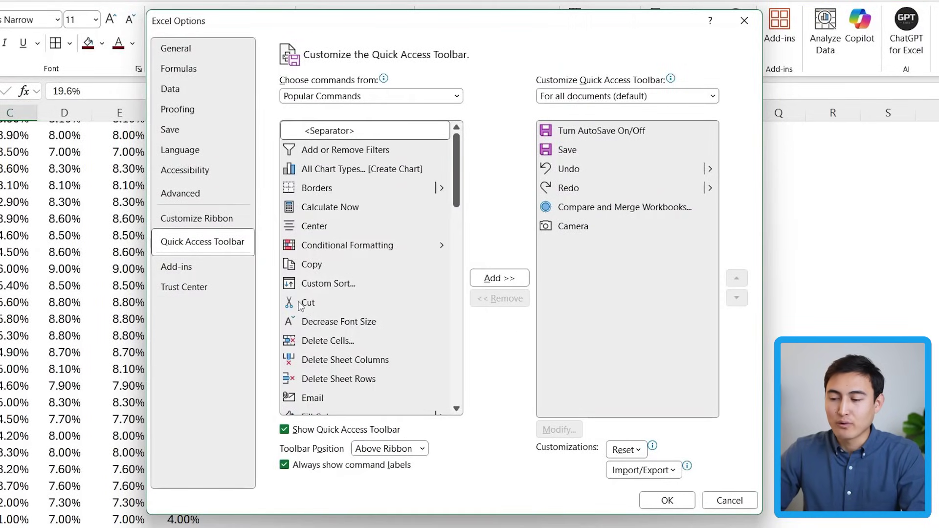